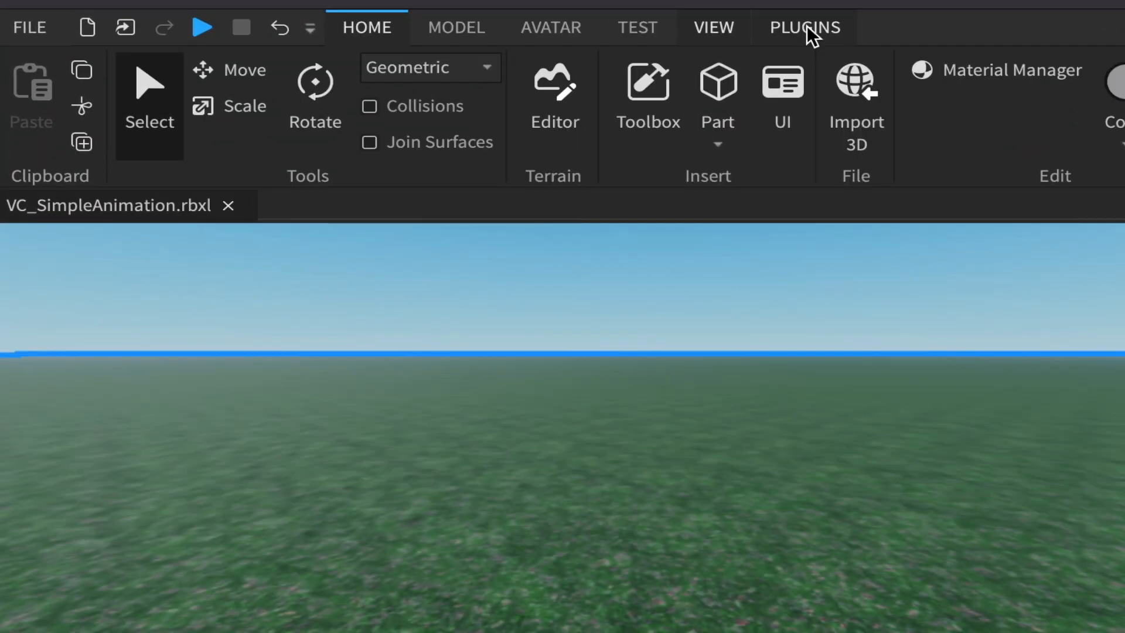
# - Open plugin management and its option for adding new plugins from the Toolbox
pyautogui.click(739, 25)
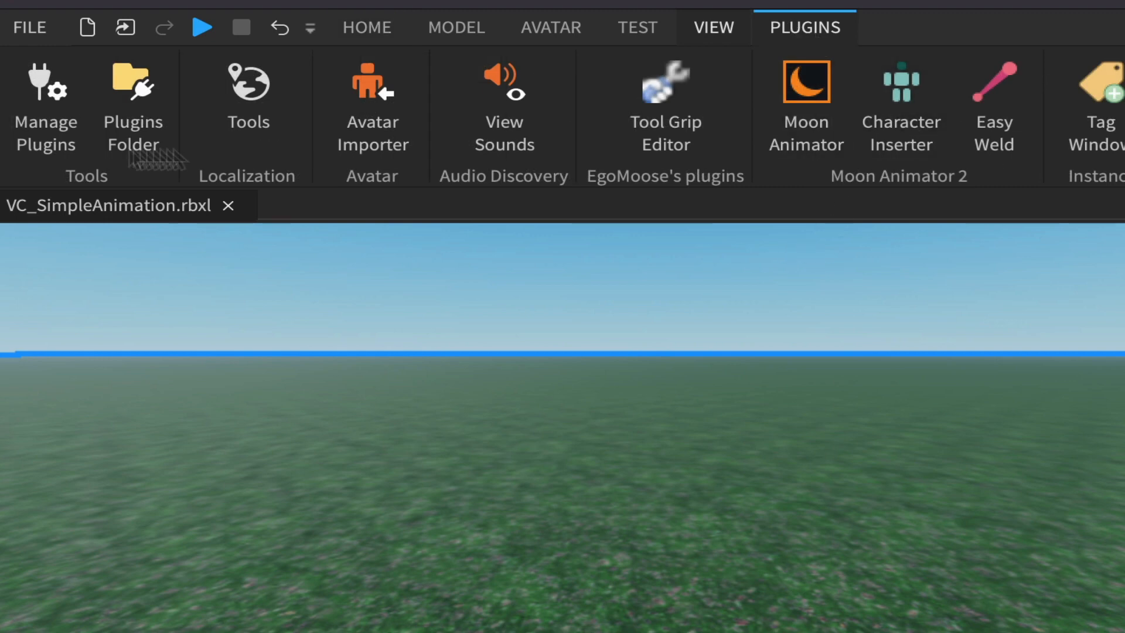
pyautogui.click(55, 97)
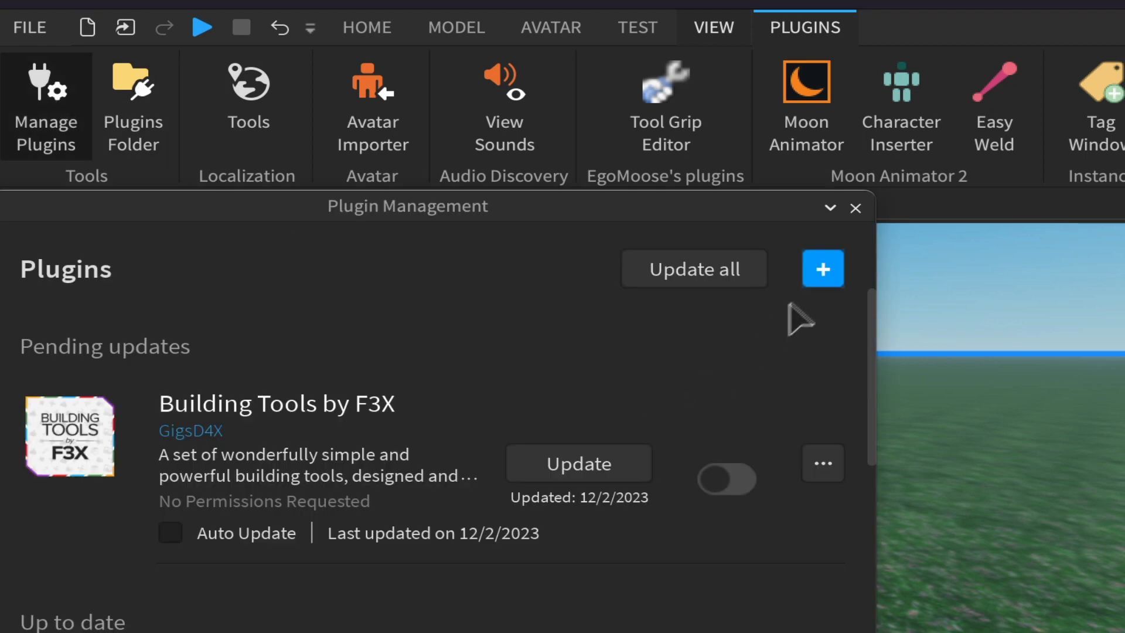
pyautogui.click(821, 276)
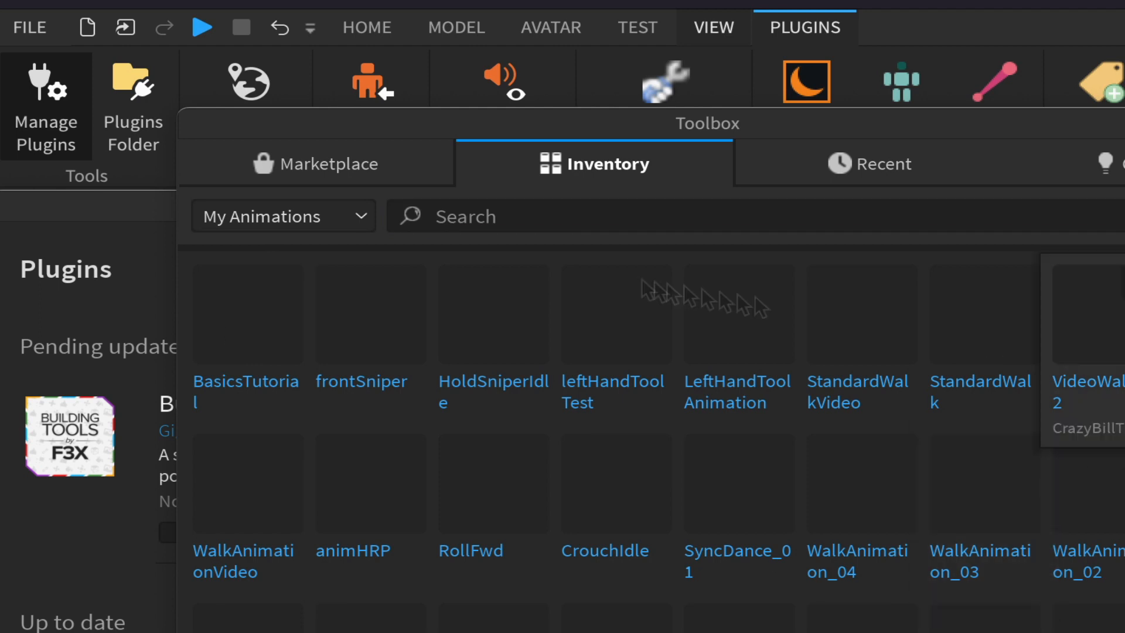
# - Search the Marketplace plugins category for moon
pyautogui.click(335, 164)
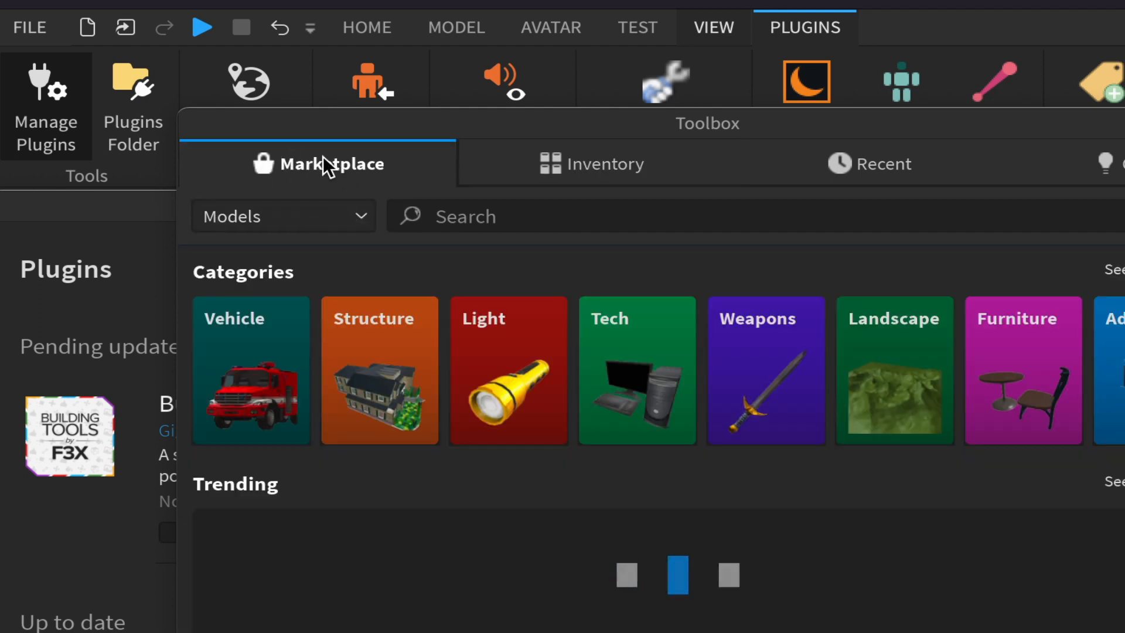
pyautogui.click(360, 216)
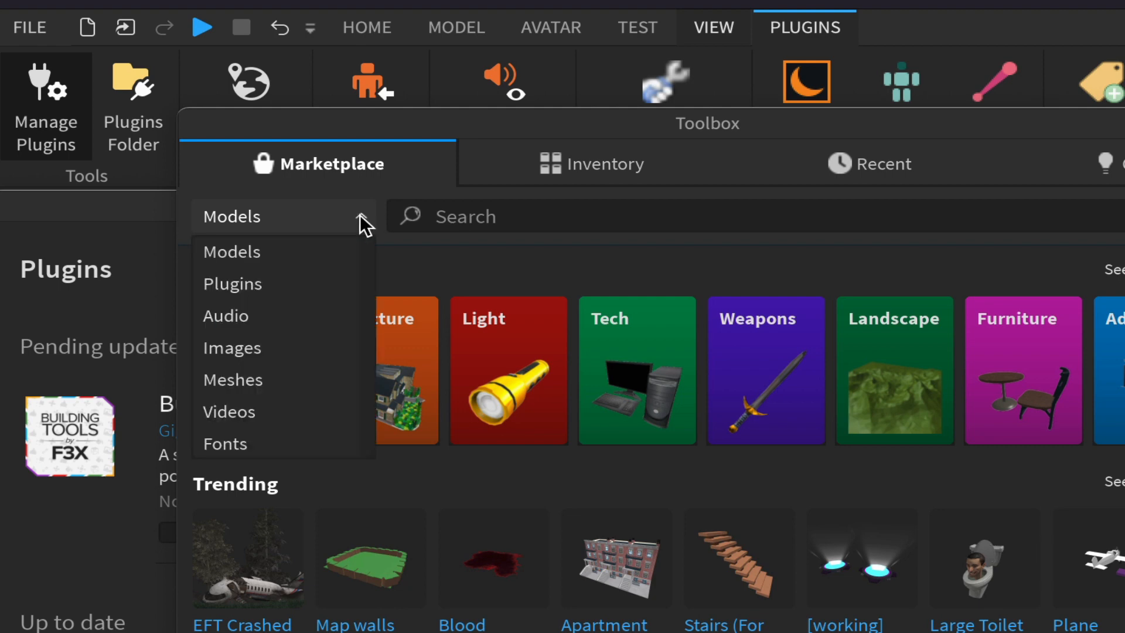
pyautogui.click(240, 284)
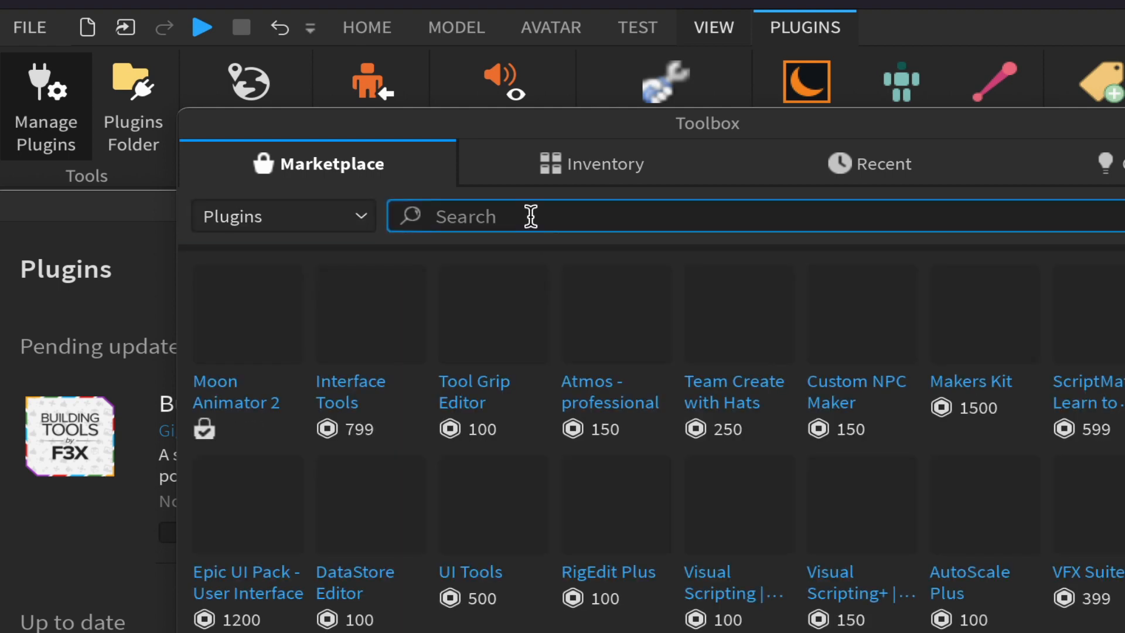
pyautogui.click(530, 217)
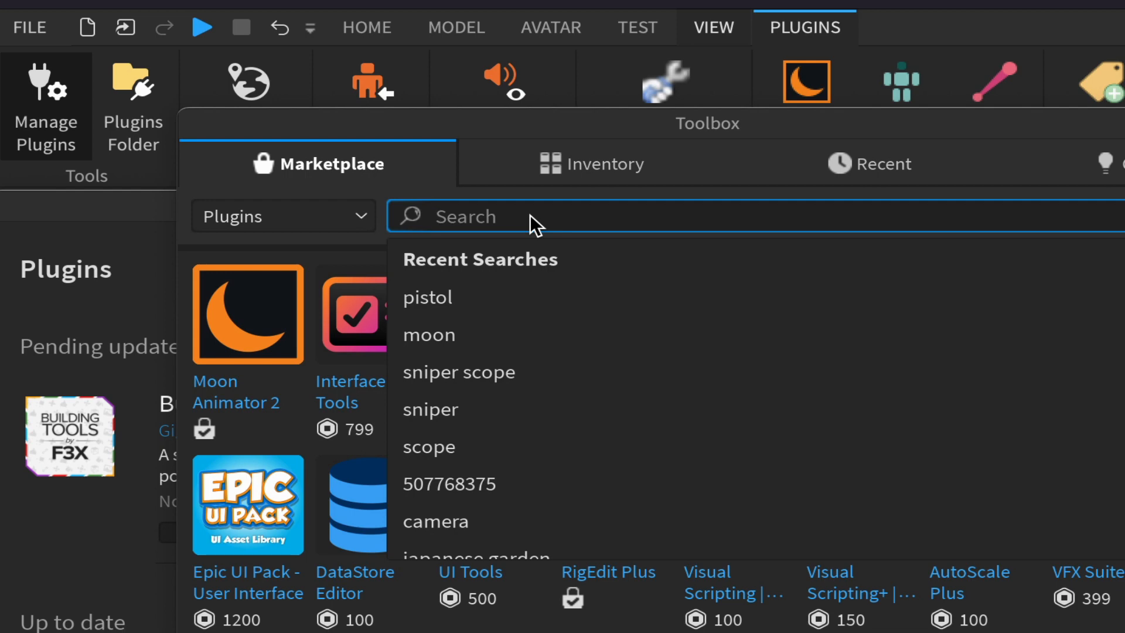
pyautogui.write('moon')
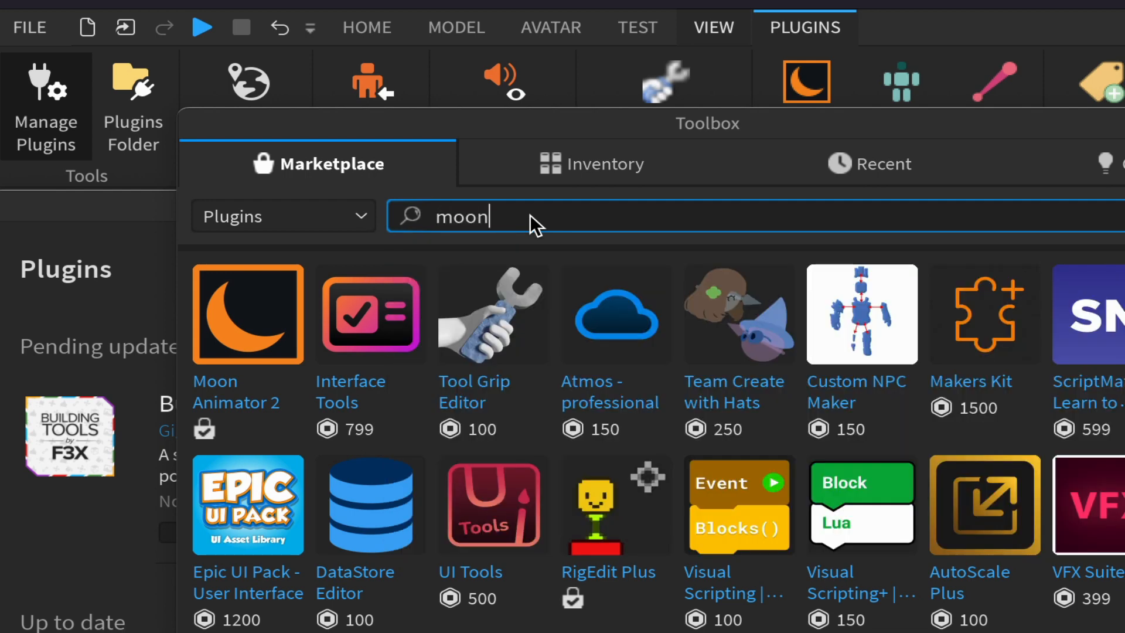
pyautogui.press('Return')
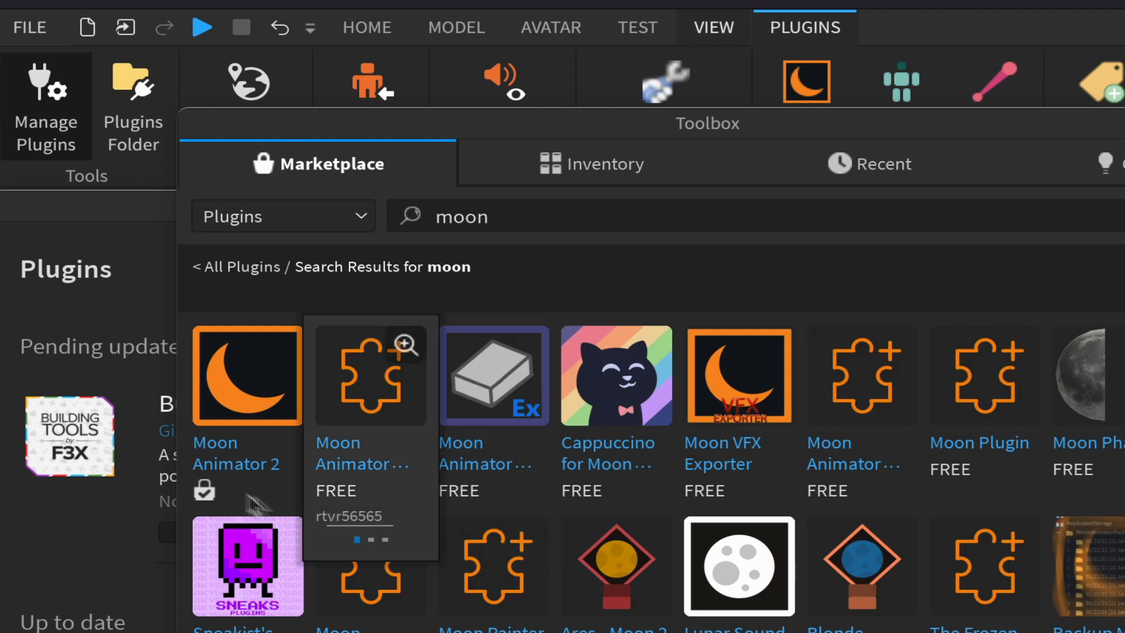
# - Close the Toolbox and the Plugin Management window
pyautogui.moveTo(217, 462)
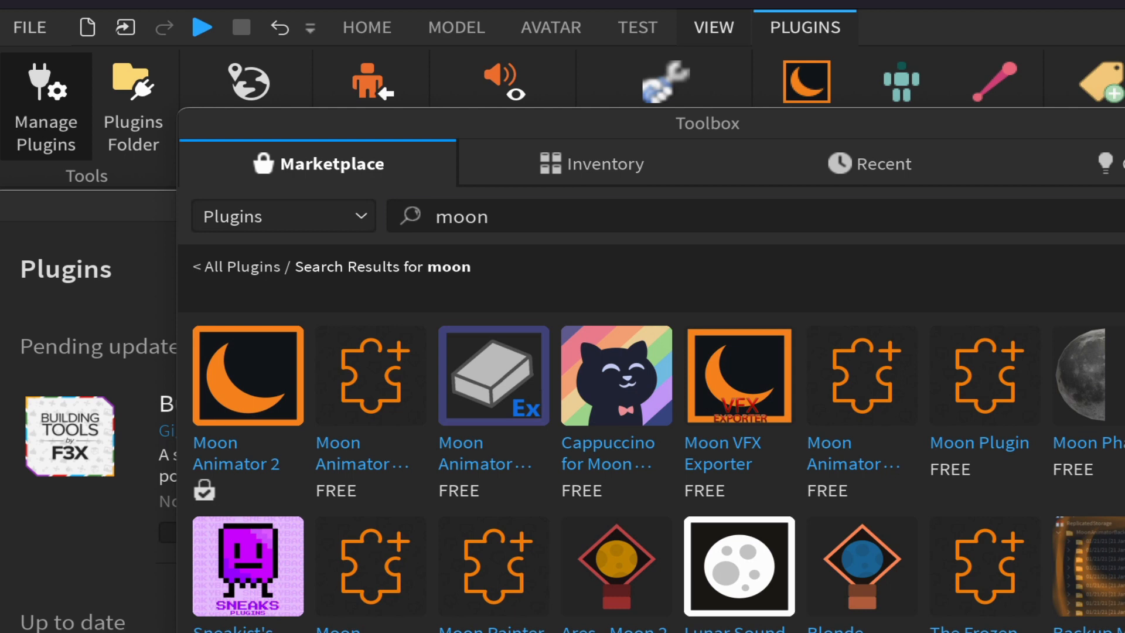
pyautogui.moveTo(206, 362)
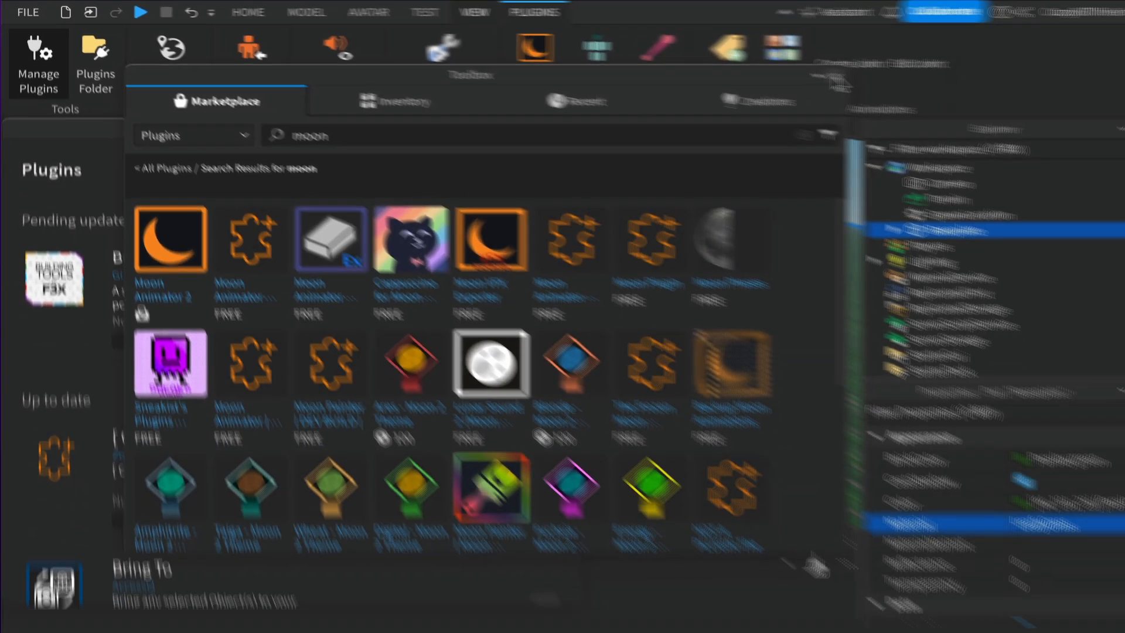
pyautogui.click(836, 78)
pyautogui.click(553, 127)
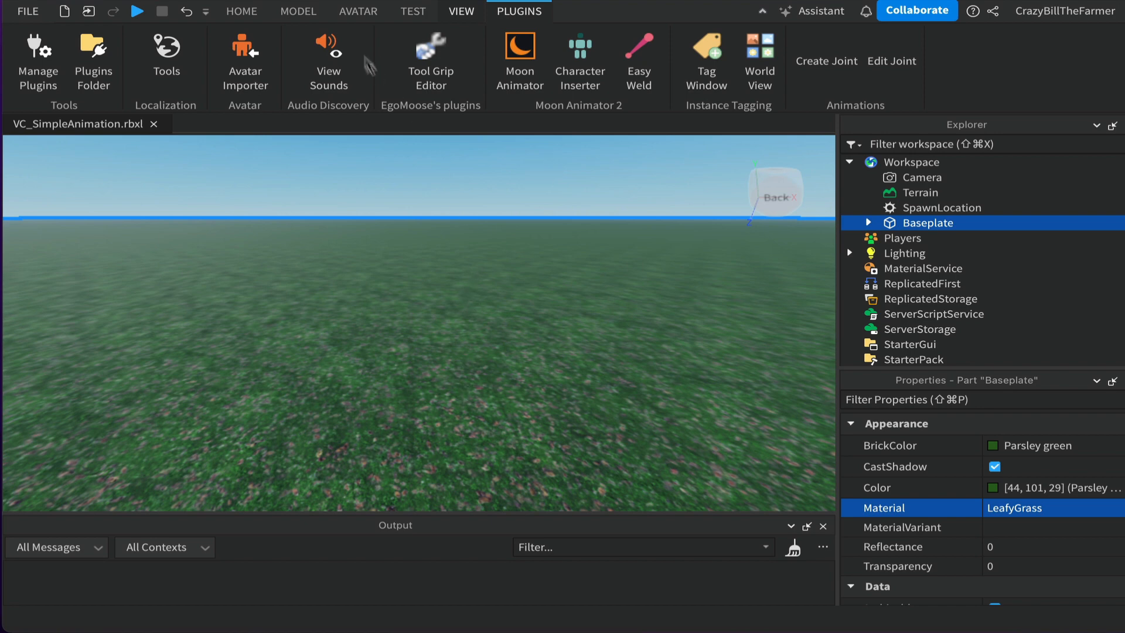
# - Insert a character rig into the workspace with the Rig Builder
pyautogui.click(358, 13)
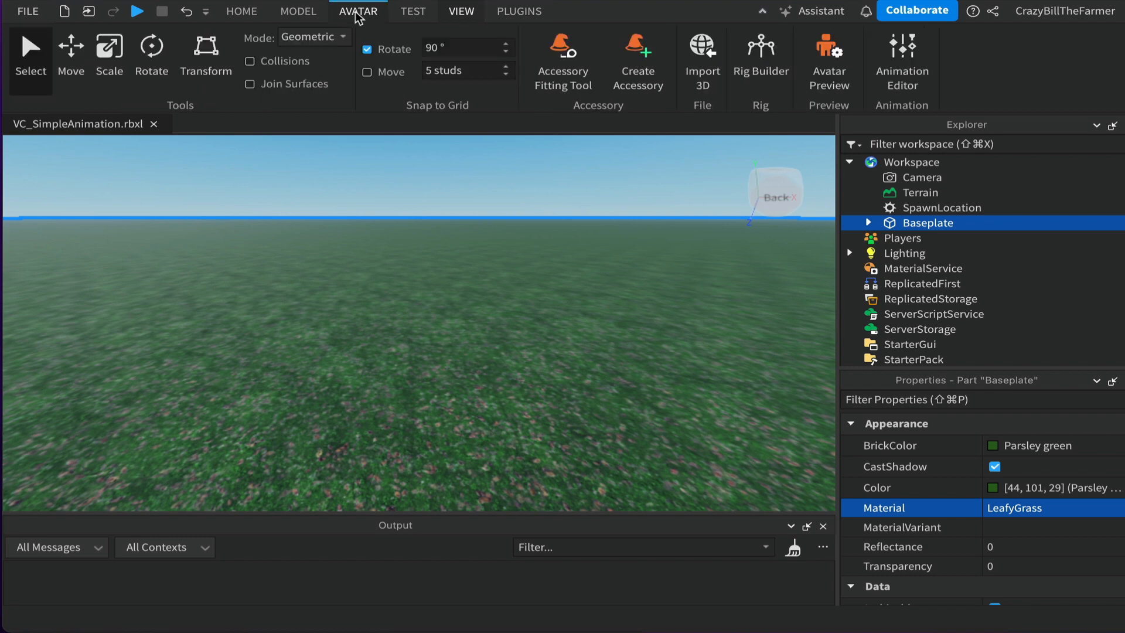
pyautogui.click(773, 55)
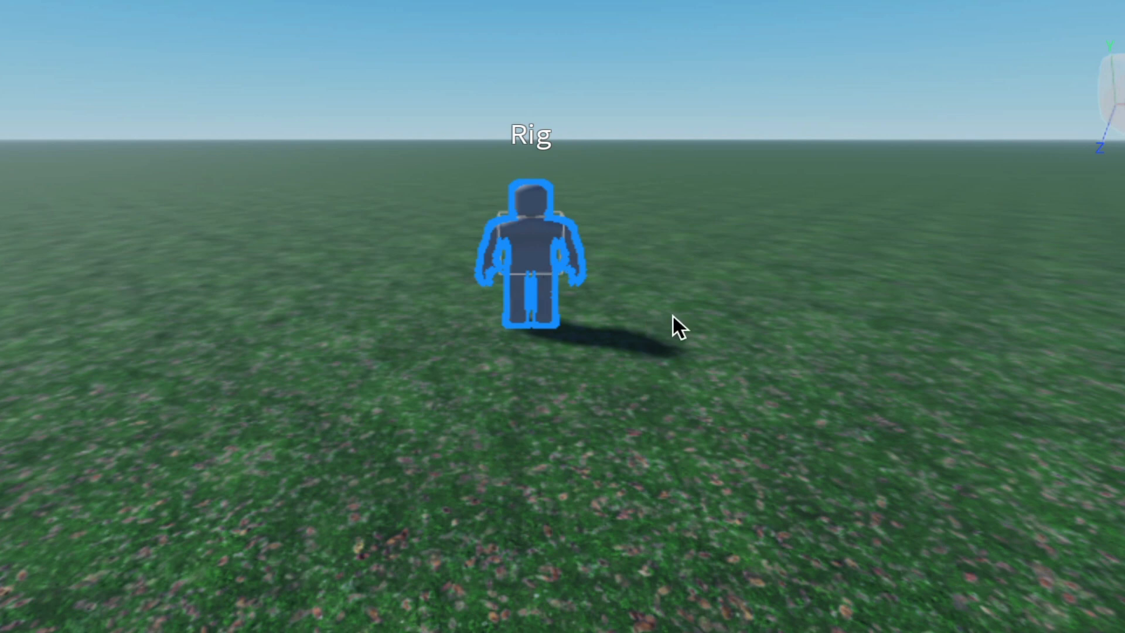
# - Rotate the rig 180 degrees so it faces the camera, then deselect it
pyautogui.press('f')
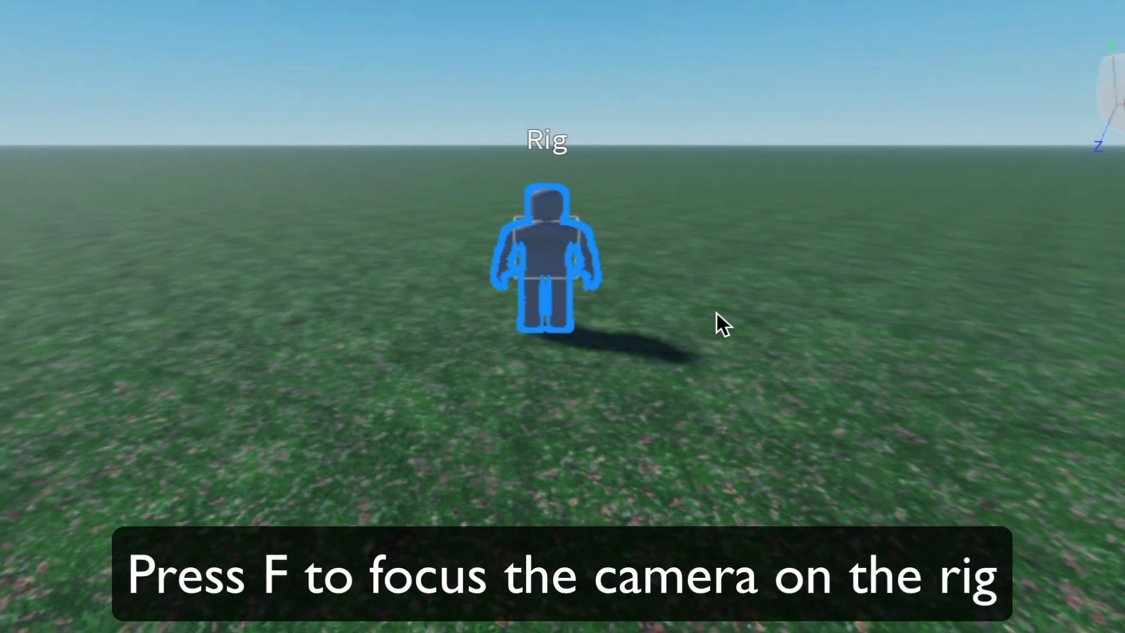
pyautogui.scroll(5, 716, 312)
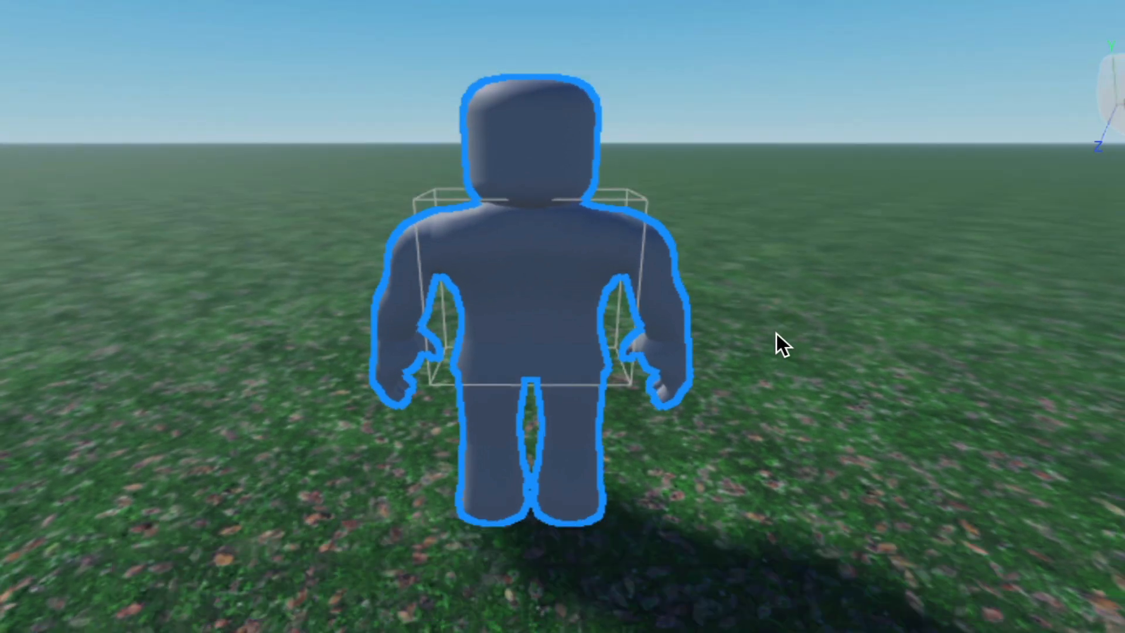
pyautogui.hotkey('ctrl', 'r')
pyautogui.hotkey('ctrl', 'r')
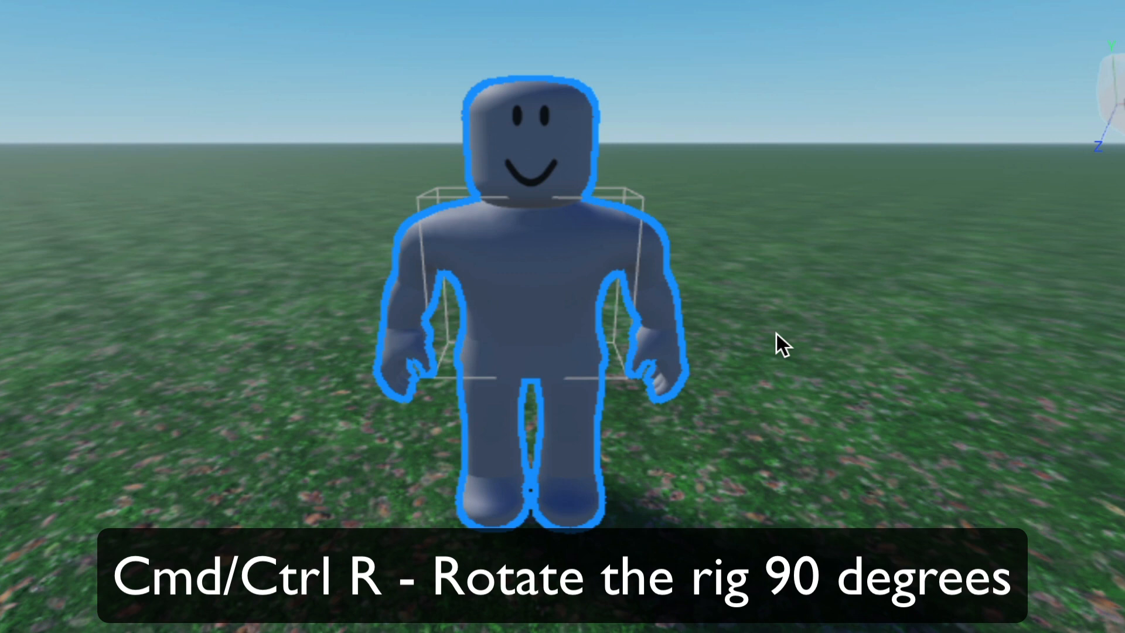
pyautogui.click(825, 382)
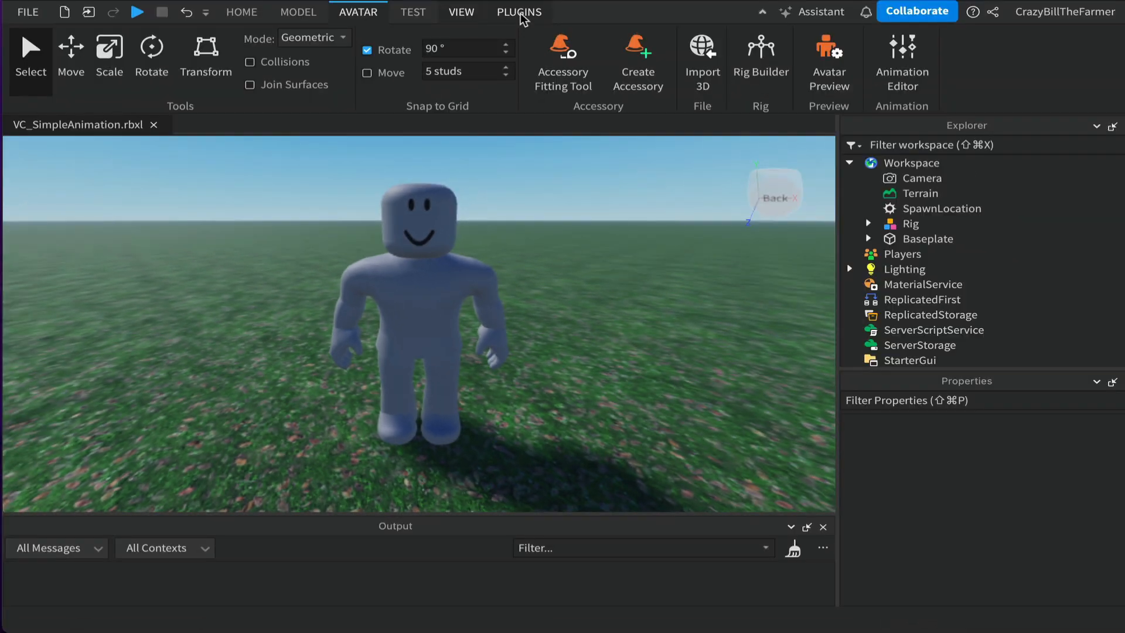
# - Open Moon Animator and create a new Moon 2 file
pyautogui.click(521, 13)
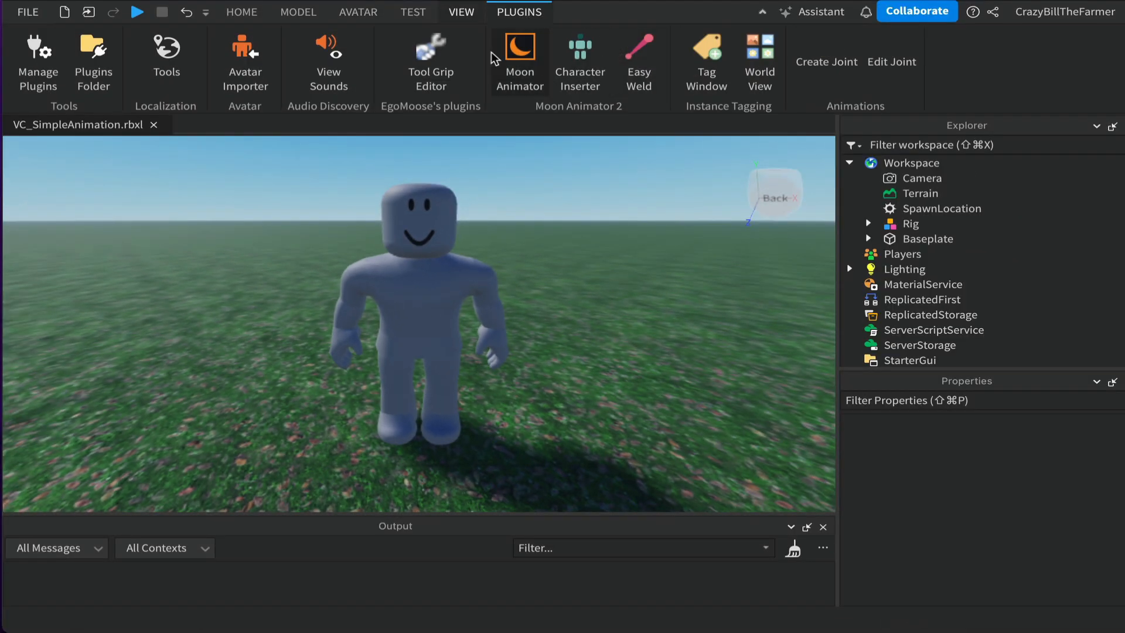
pyautogui.click(529, 53)
pyautogui.click(530, 204)
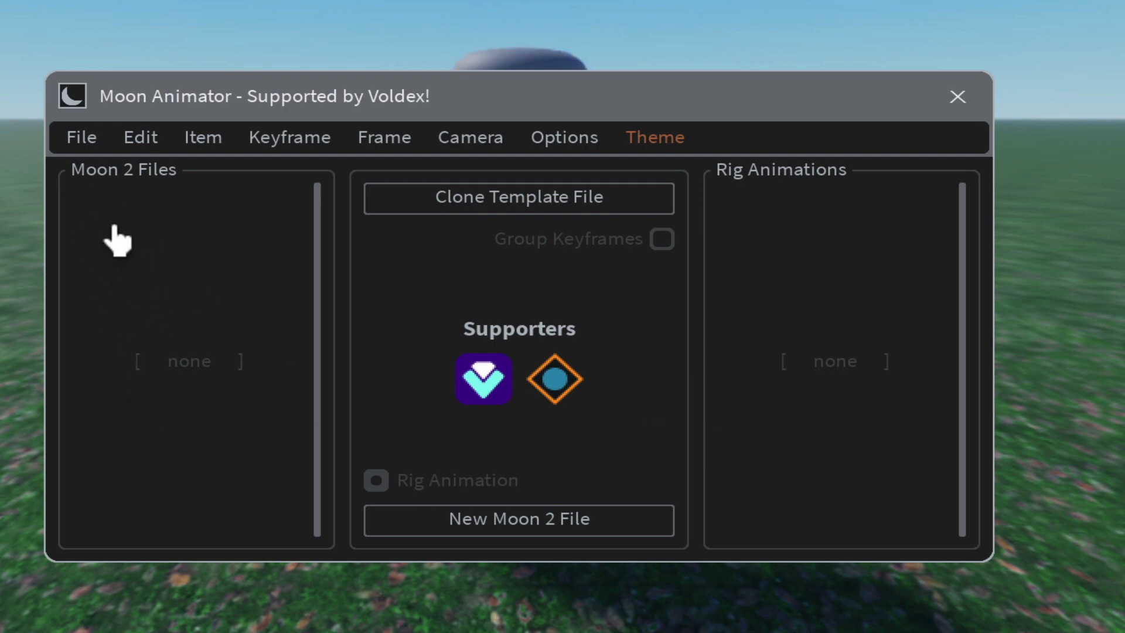
pyautogui.click(519, 533)
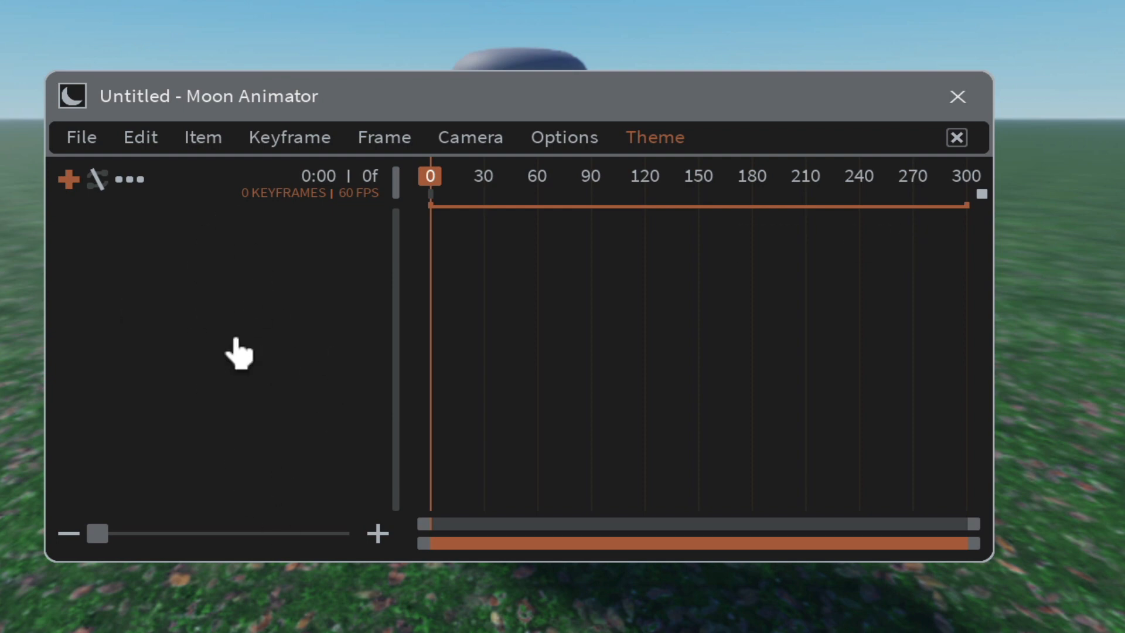
# - Save the animation file as SimpleWaveAnimation
pyautogui.click(85, 141)
pyautogui.click(101, 182)
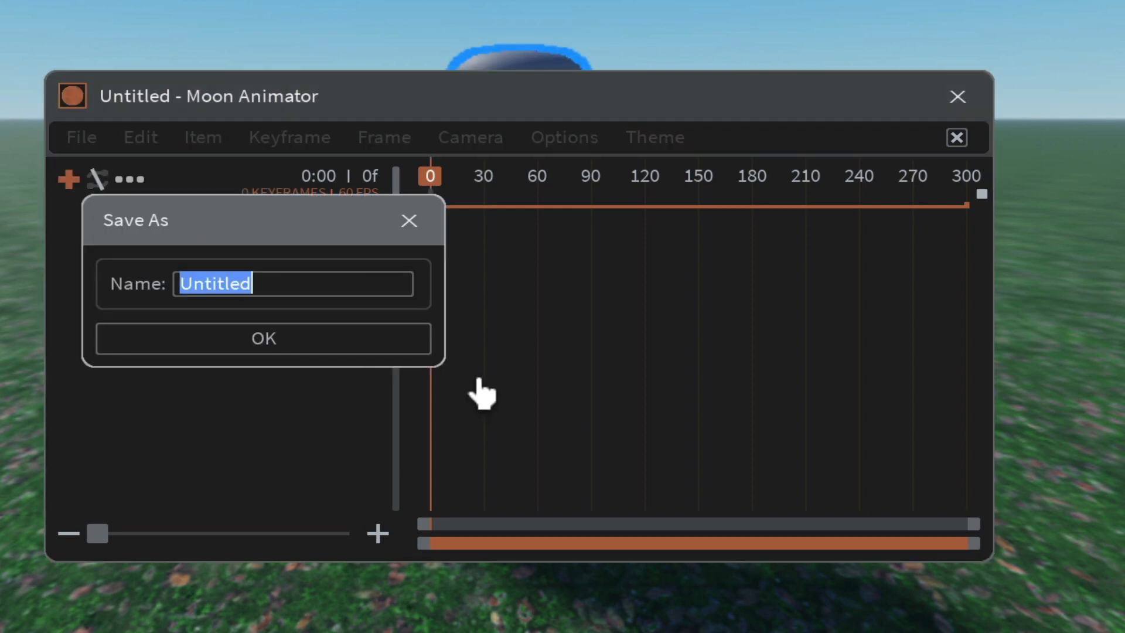
pyautogui.write('SimpleW')
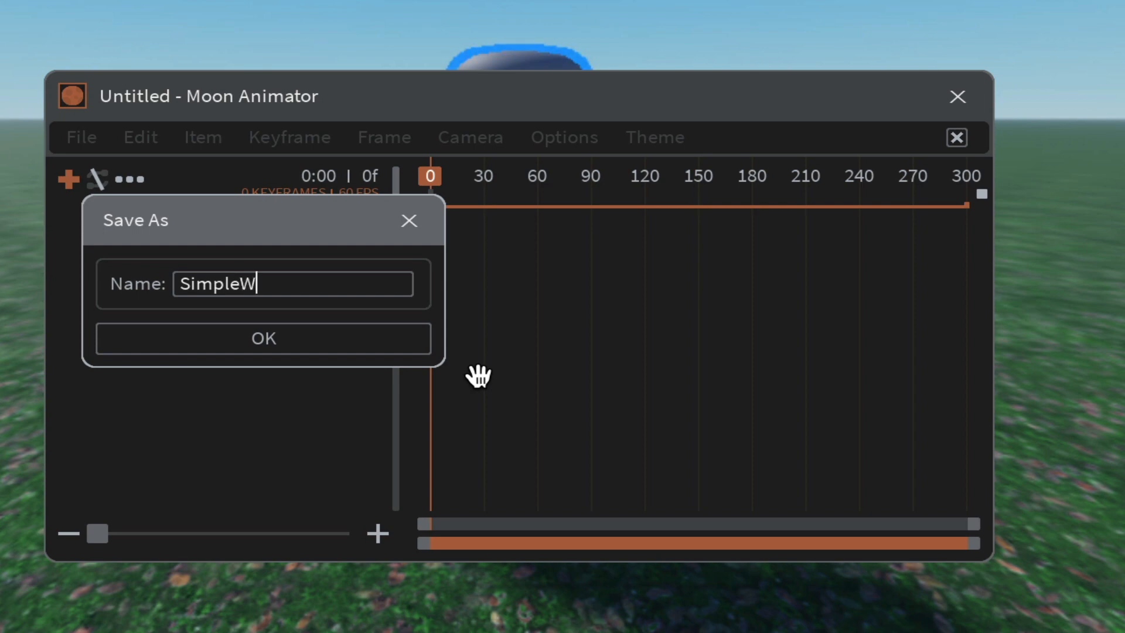
pyautogui.write('aveAnimation')
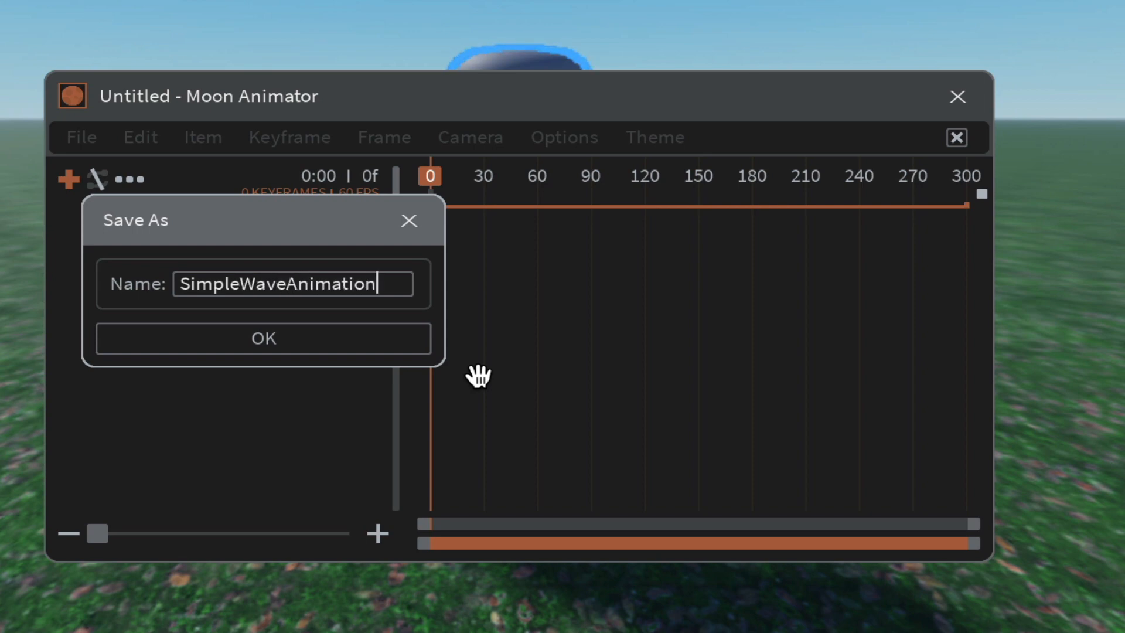
pyautogui.press('Return')
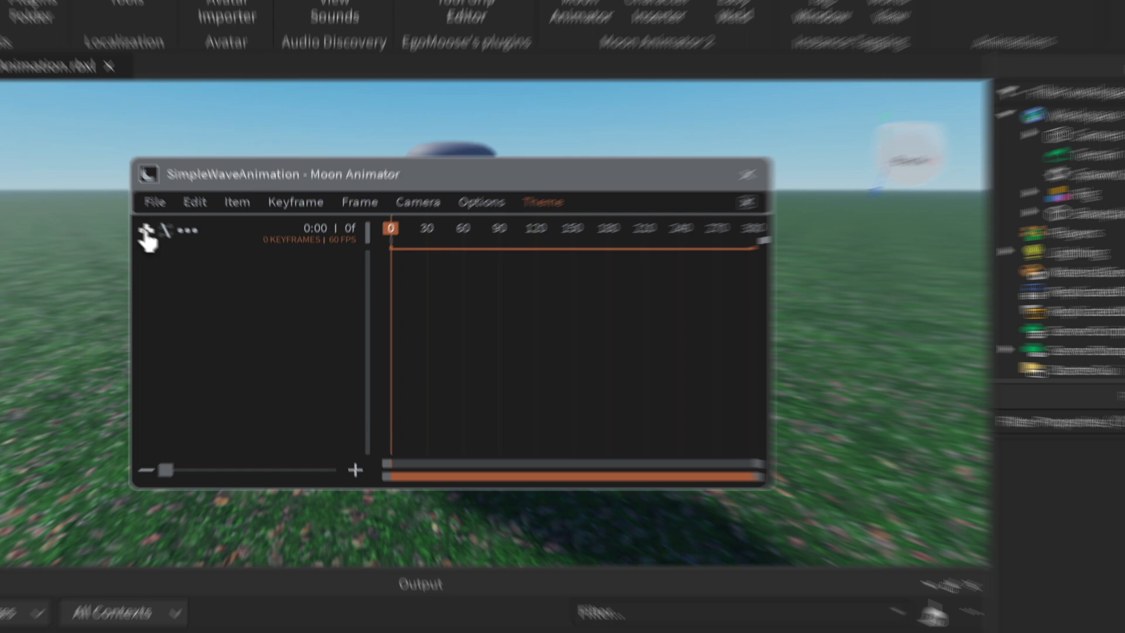
# - Add the Rig as an item to the animation
pyautogui.click(68, 178)
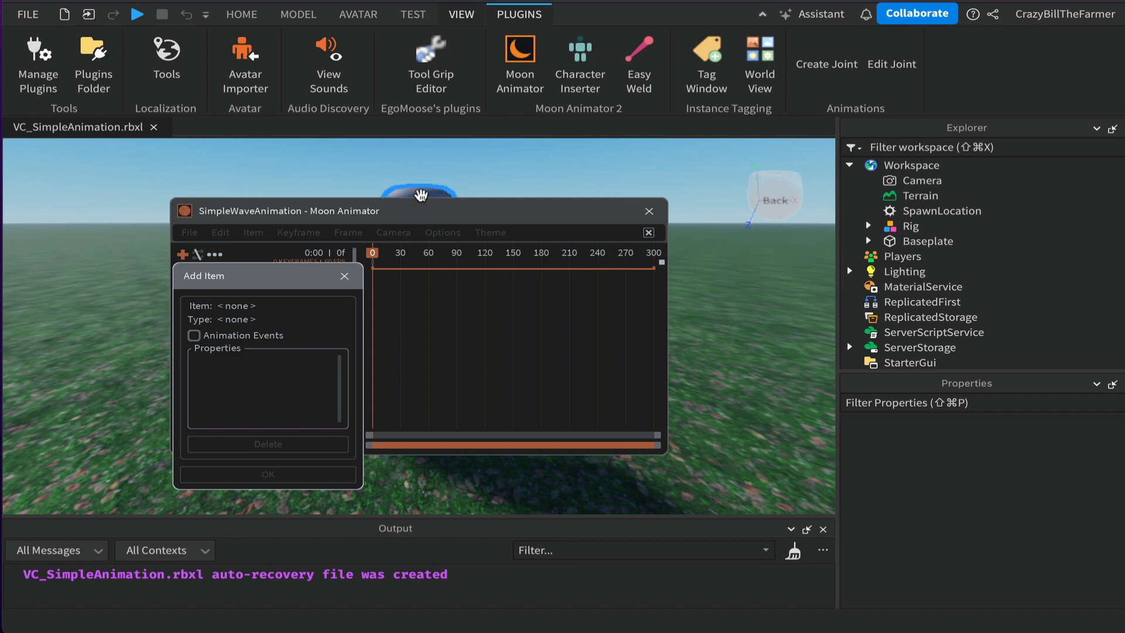
pyautogui.click(420, 194)
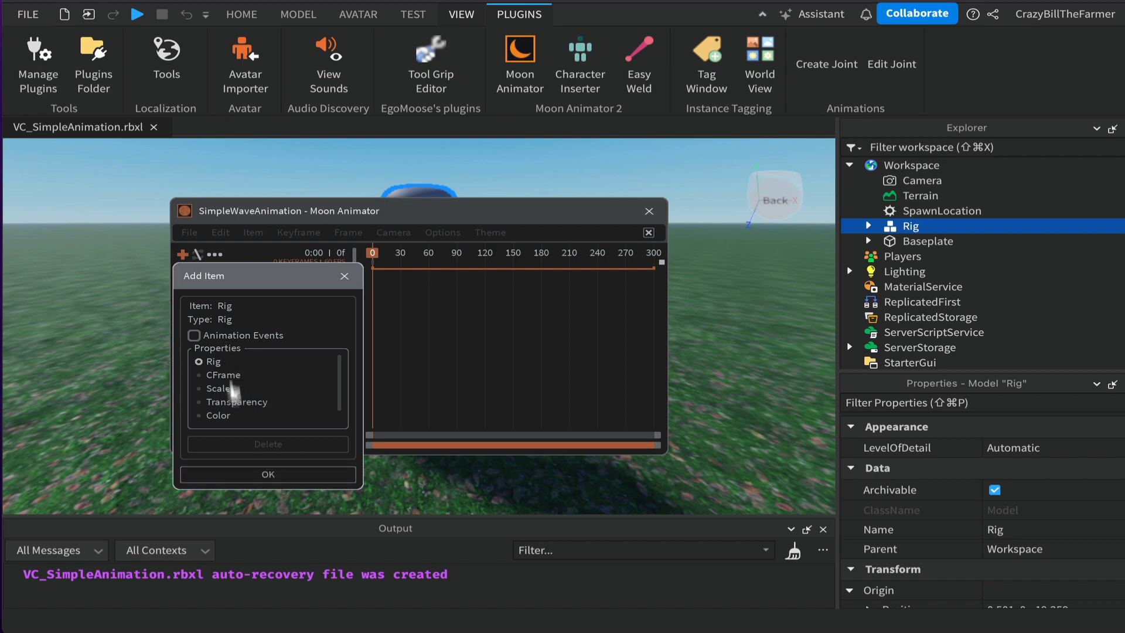
pyautogui.click(265, 475)
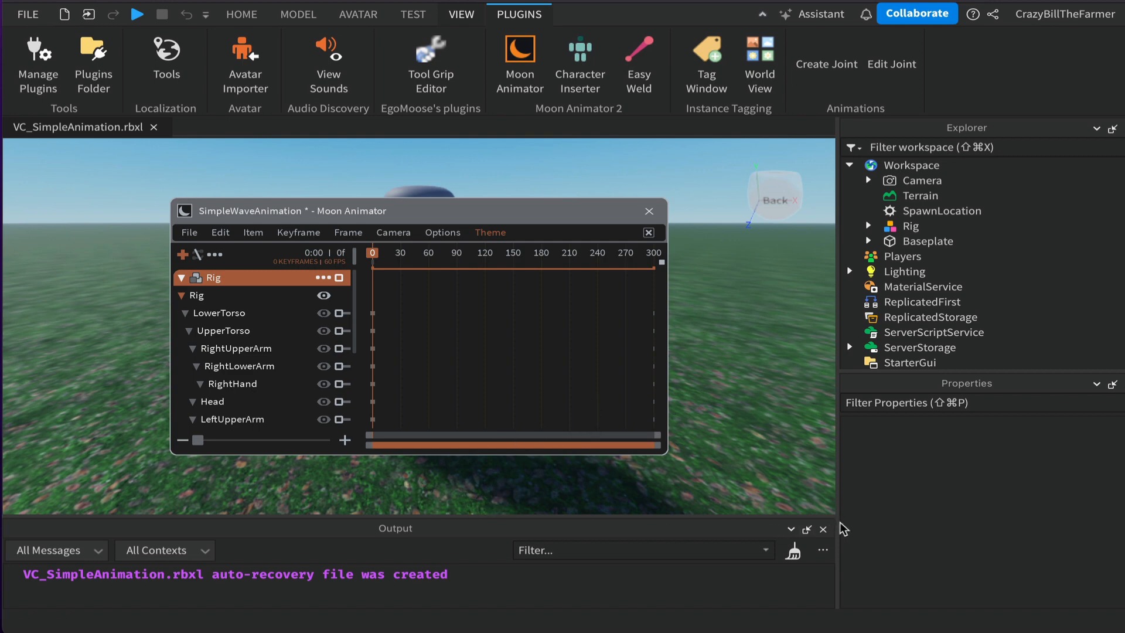
# - Close the Output, Explorer and Properties panels and move the Moon Animator window to the upper corner
pyautogui.click(823, 530)
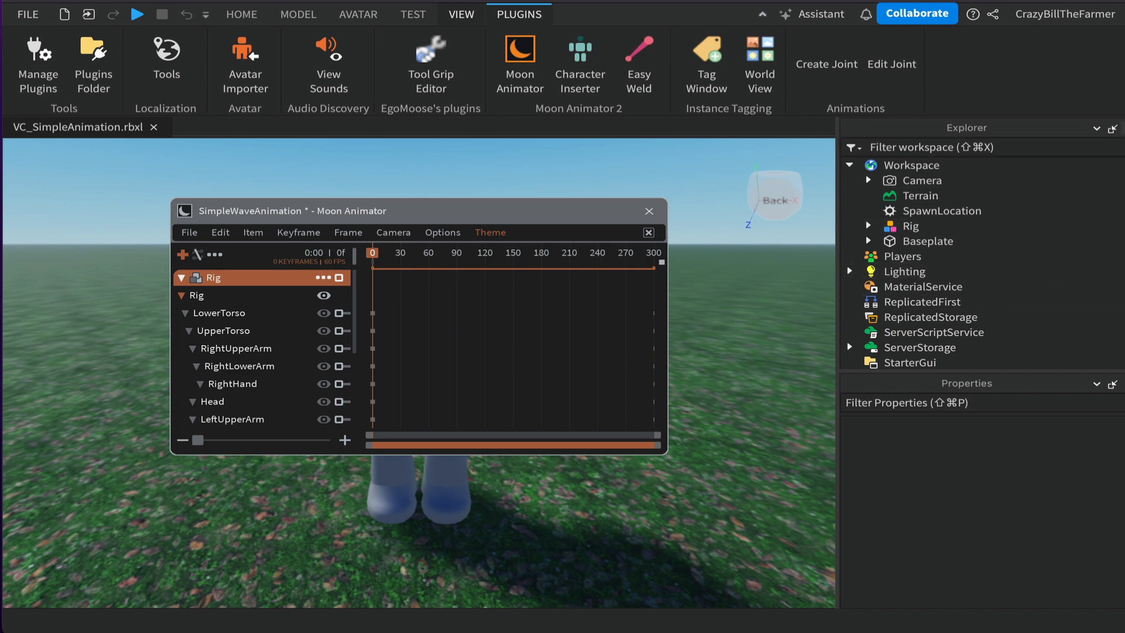
pyautogui.click(1124, 128)
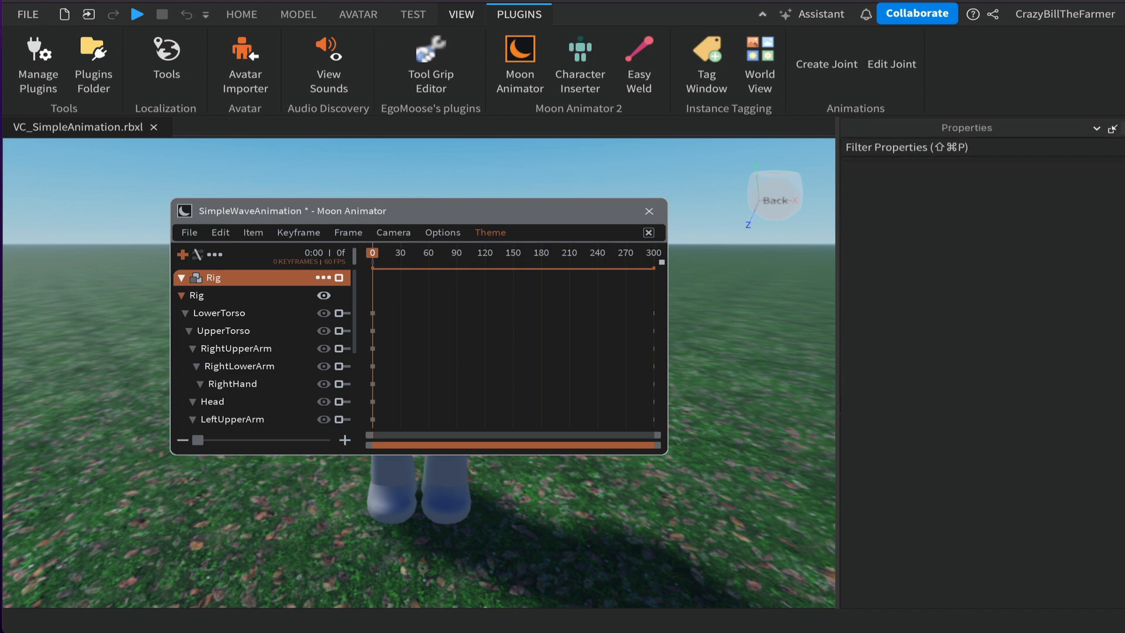
pyautogui.click(1124, 128)
pyautogui.moveTo(512, 215); pyautogui.dragTo(987, 158)
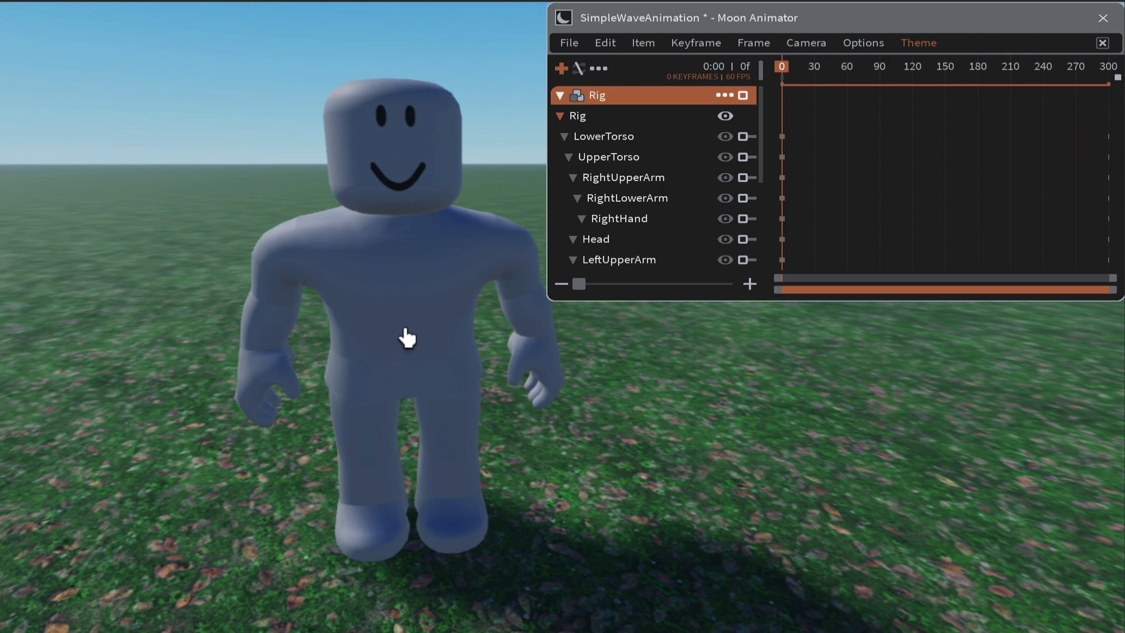
# - At frame 30, select RightUpperArm and move it about 1 stud outward in Position mode
pyautogui.click(815, 81)
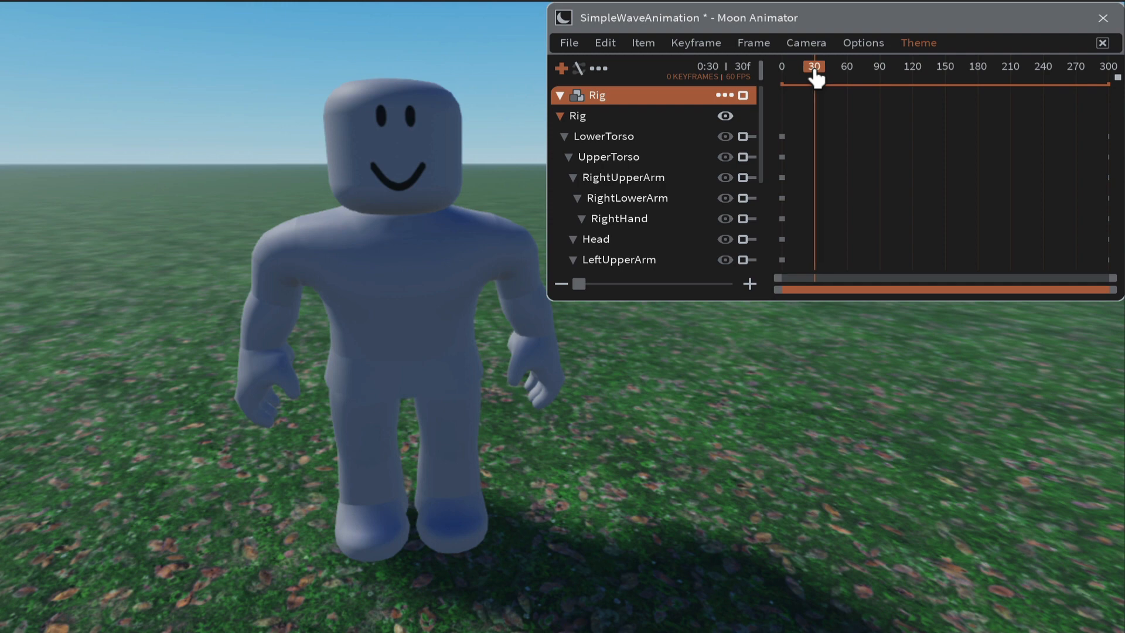
pyautogui.moveTo(815, 73); pyautogui.dragTo(816, 73)
pyautogui.click(624, 186)
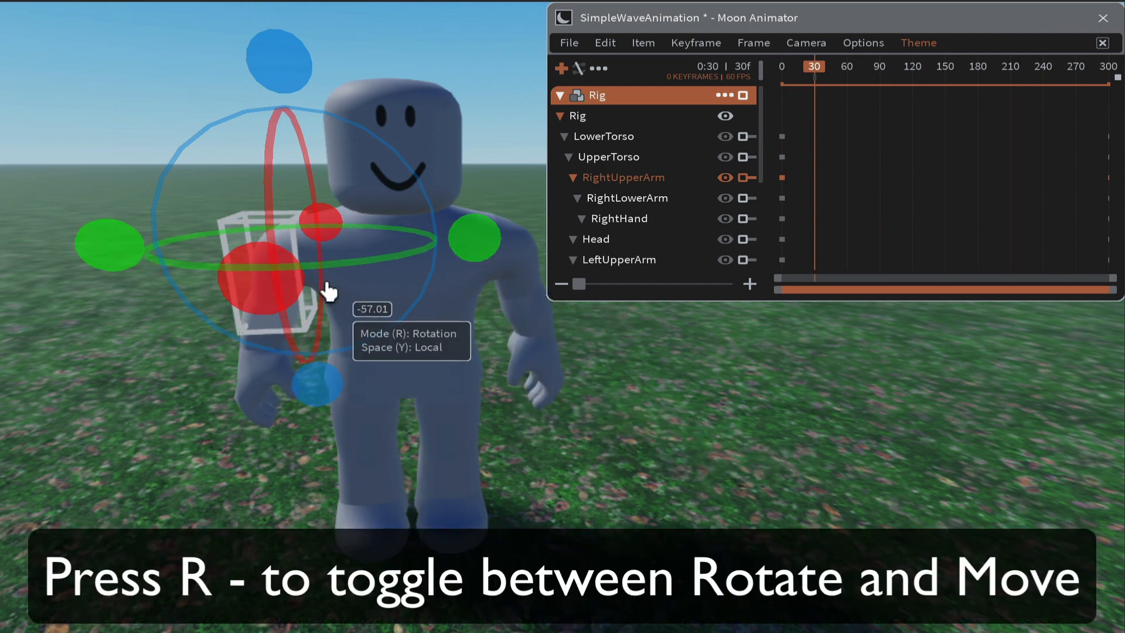
pyautogui.press('r')
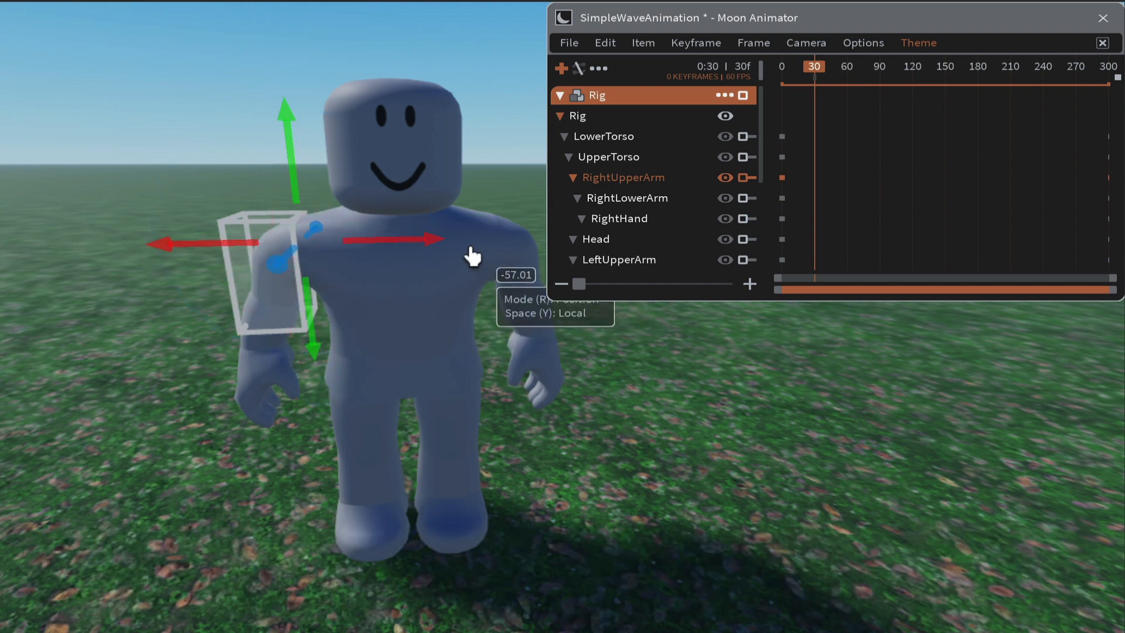
pyautogui.moveTo(432, 248); pyautogui.dragTo(324, 246)
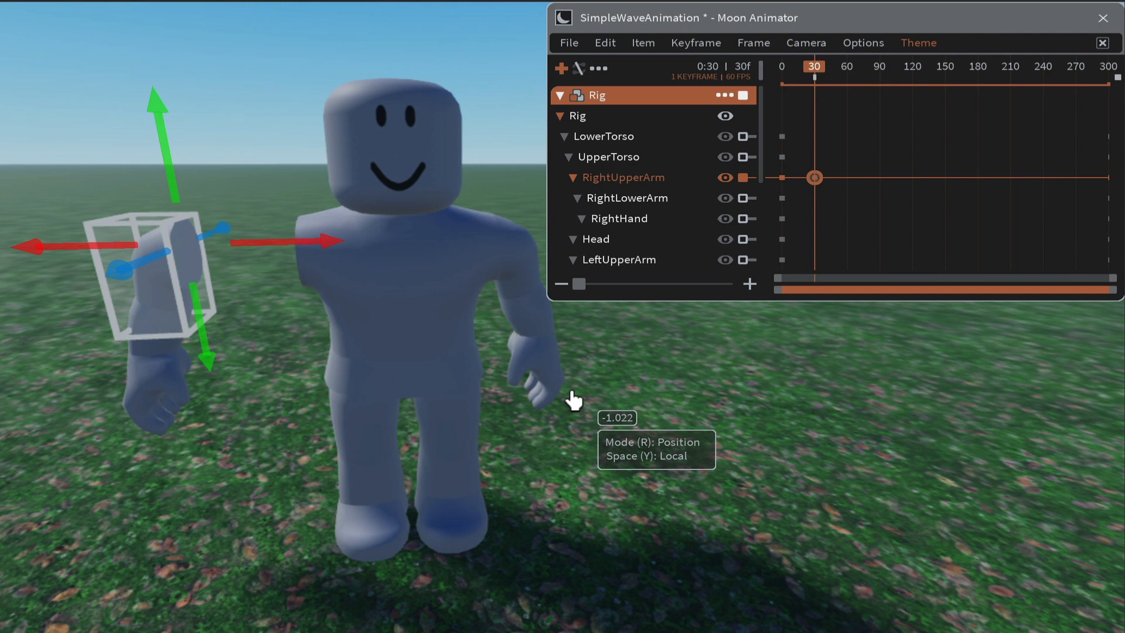
# - Undo the arm's position move and rotate RightUpperArm at frame 30 in Rotation mode to raise the arm up
pyautogui.hotkey('ctrl', 'z')
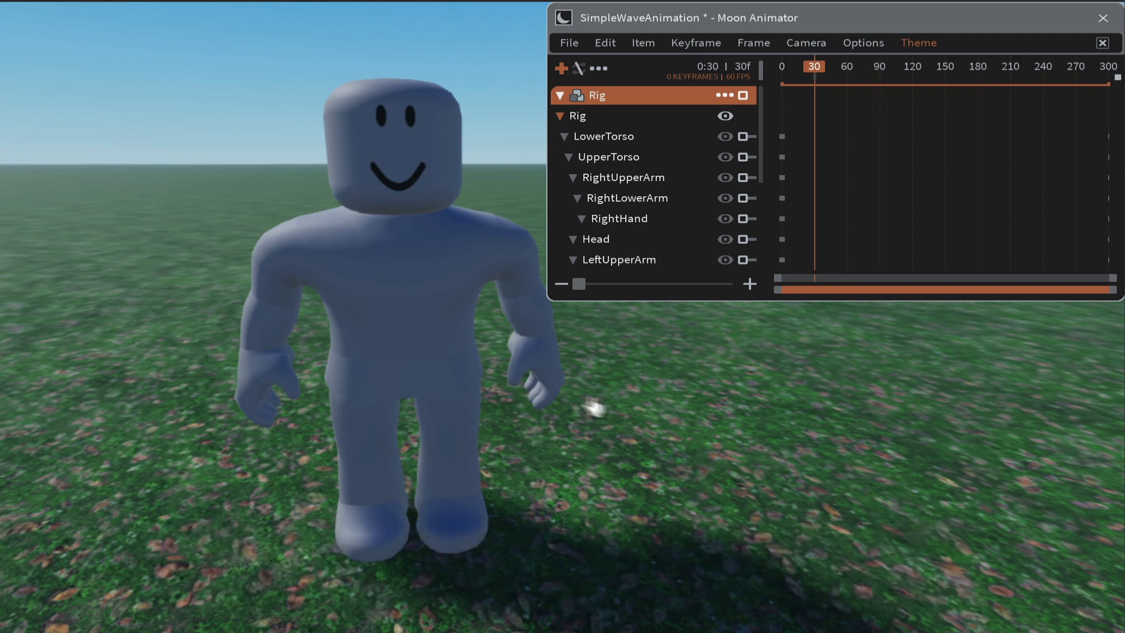
pyautogui.click(627, 188)
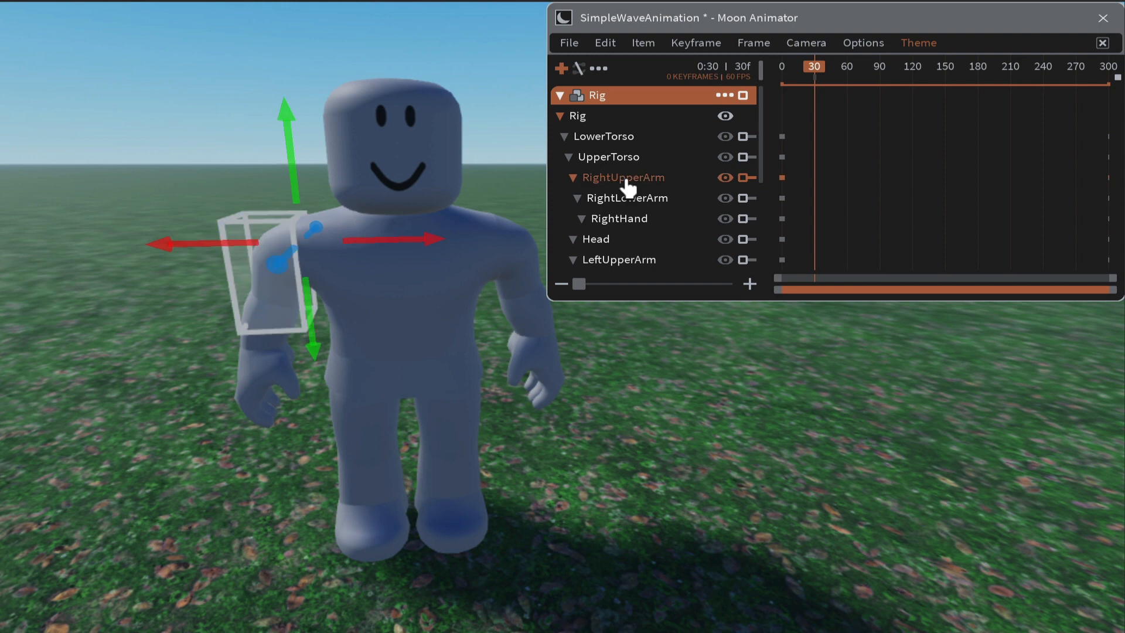
pyautogui.hotkey('ctrl', 'r')
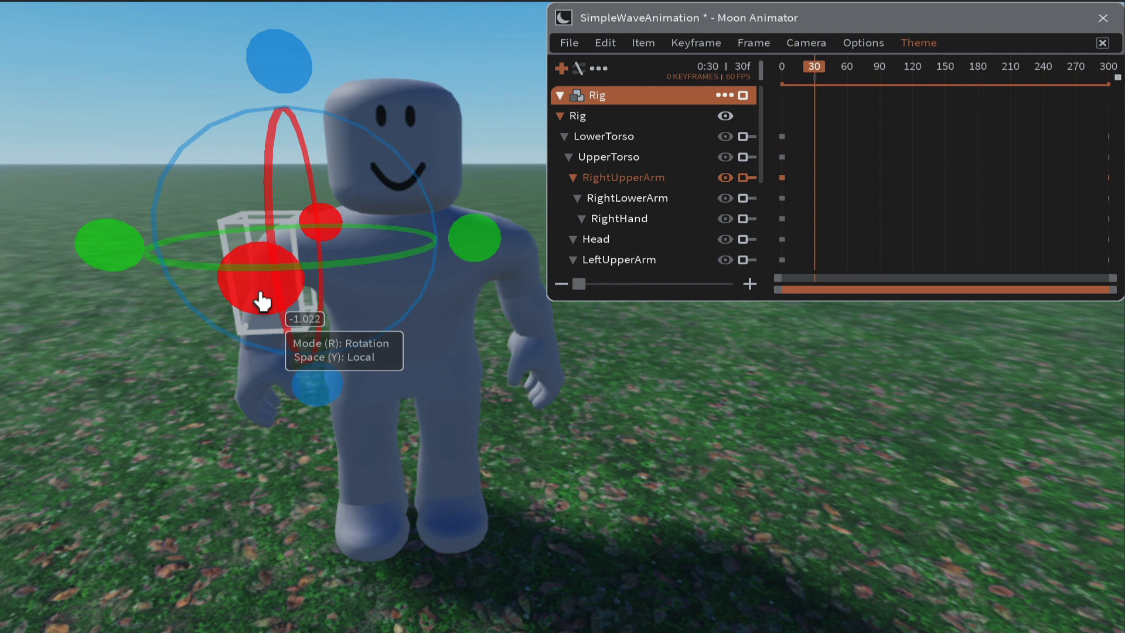
pyautogui.moveTo(261, 302); pyautogui.dragTo(275, 18)
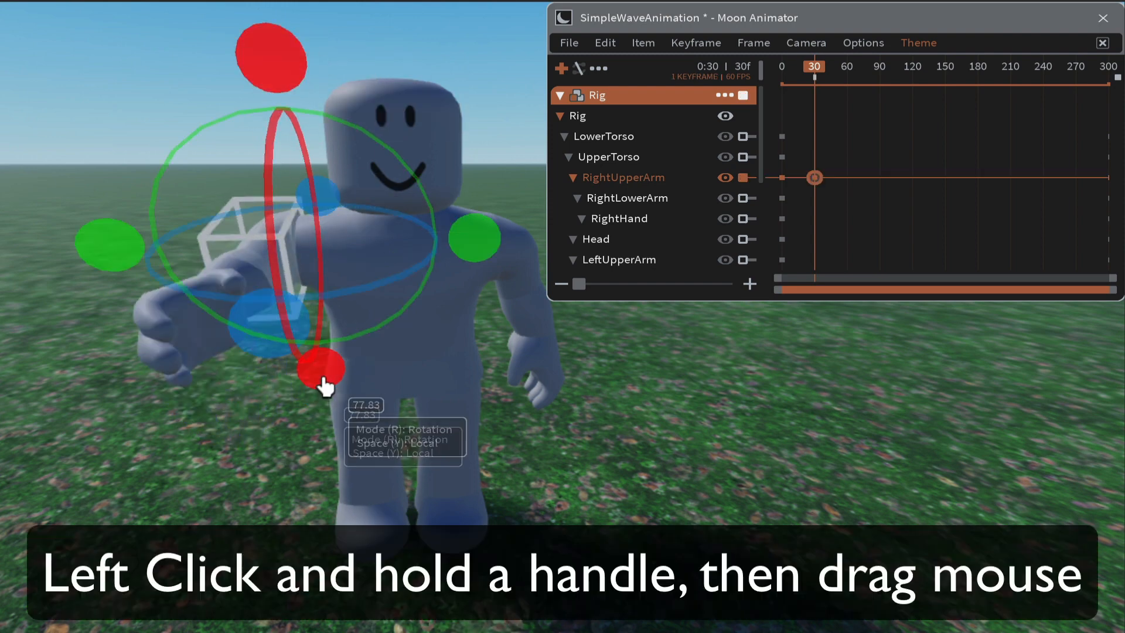
pyautogui.moveTo(325, 386); pyautogui.dragTo(307, 402)
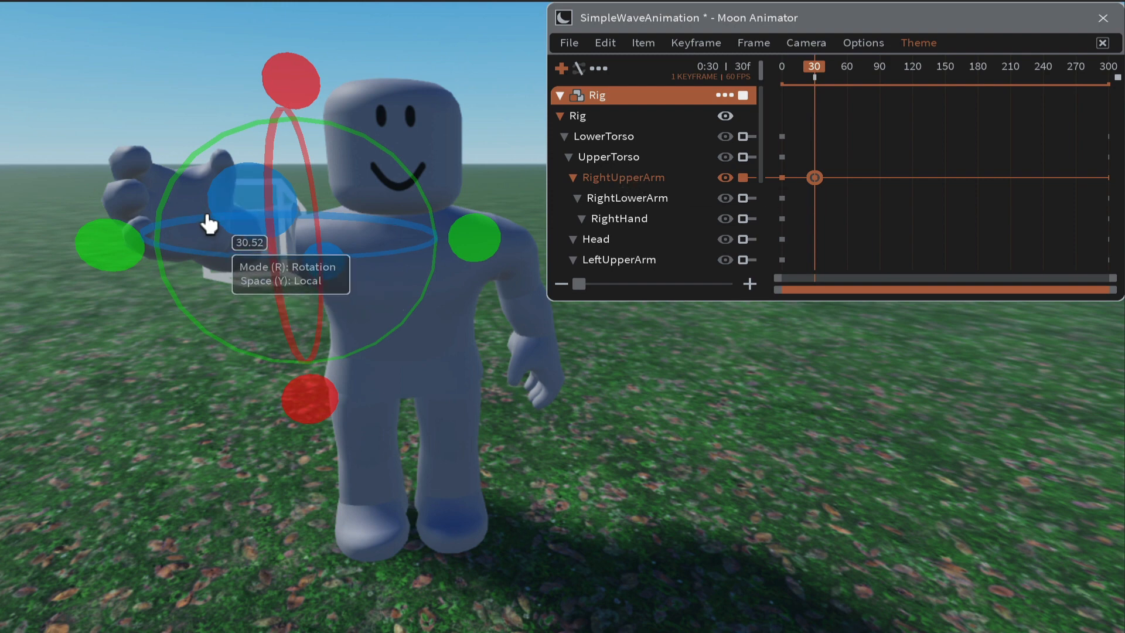
# - Select RightHand and rotate it at frame 30 so the palm faces forward for the wave
pyautogui.click(619, 223)
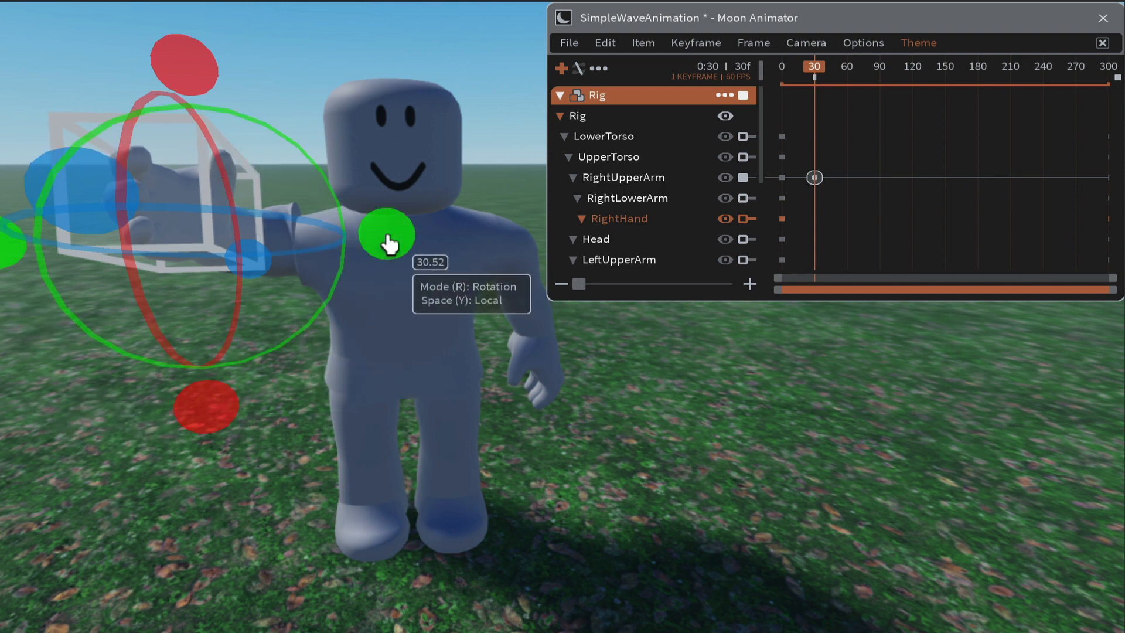
pyautogui.moveTo(388, 243); pyautogui.dragTo(202, 335)
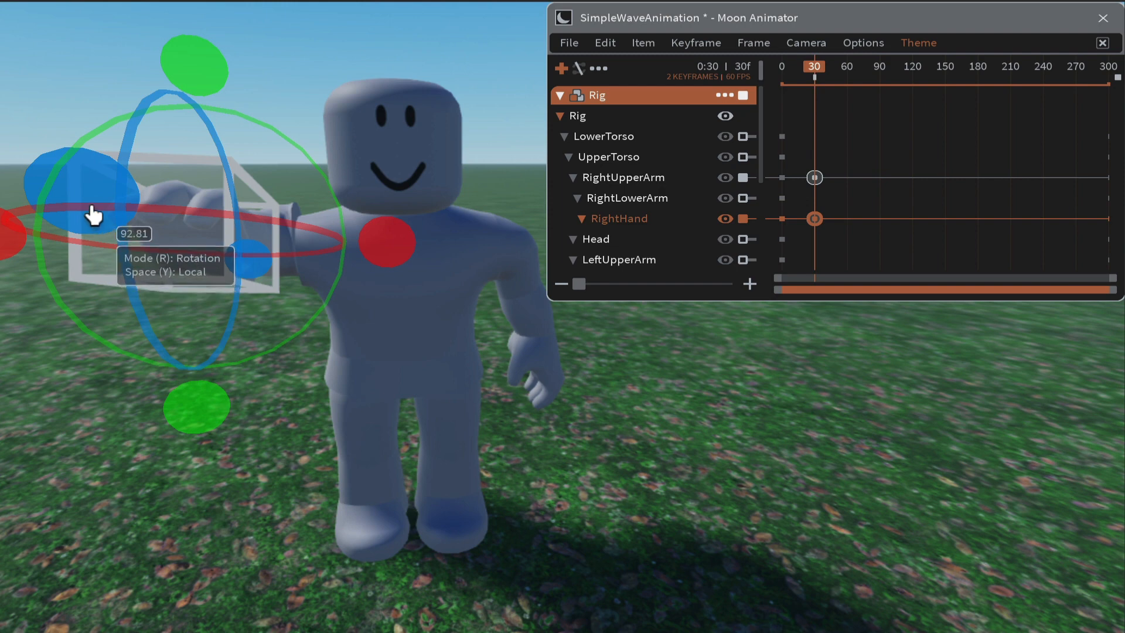
pyautogui.moveTo(95, 221); pyautogui.dragTo(139, 61)
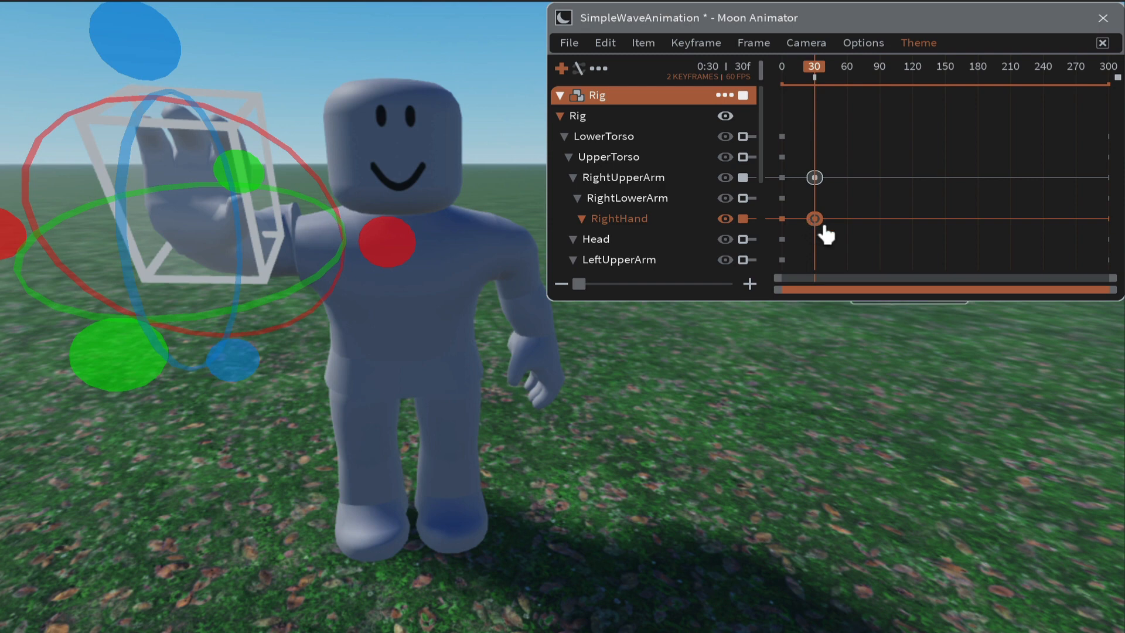
# - Play the animation from frame 0 to preview the raised-arm pose
pyautogui.press('space')
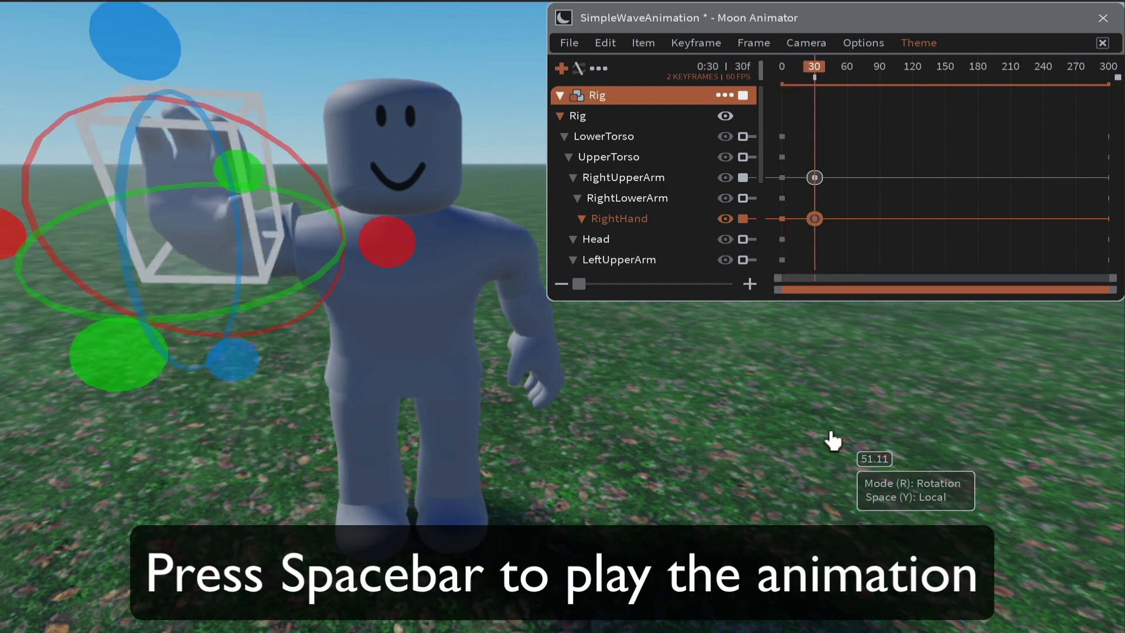
pyautogui.press('space')
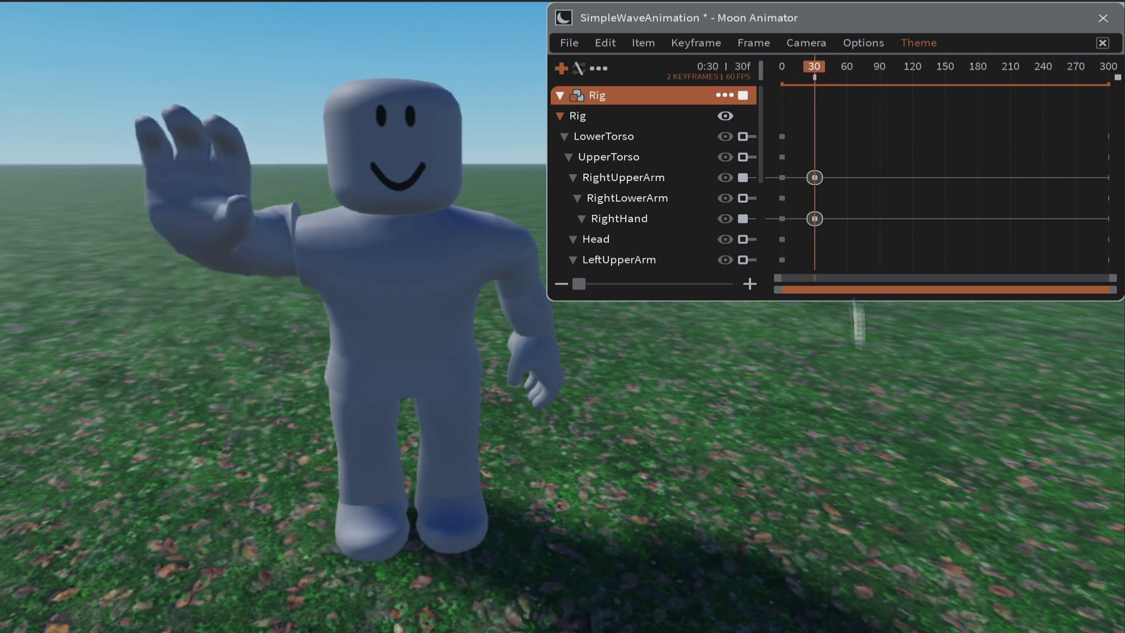
pyautogui.click(782, 87)
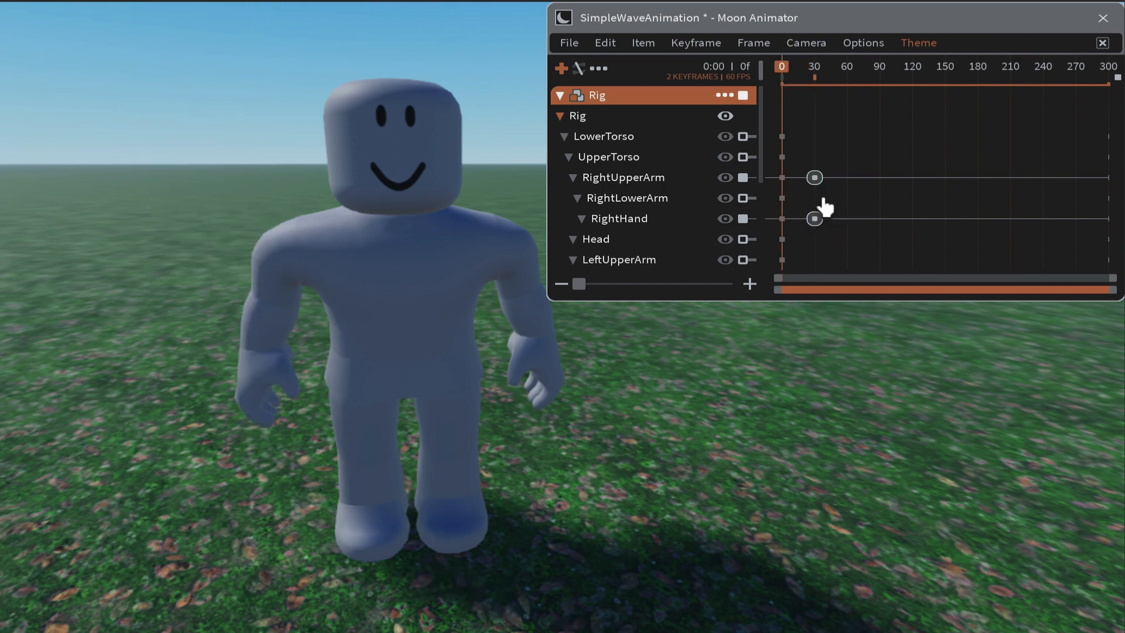
pyautogui.press('space')
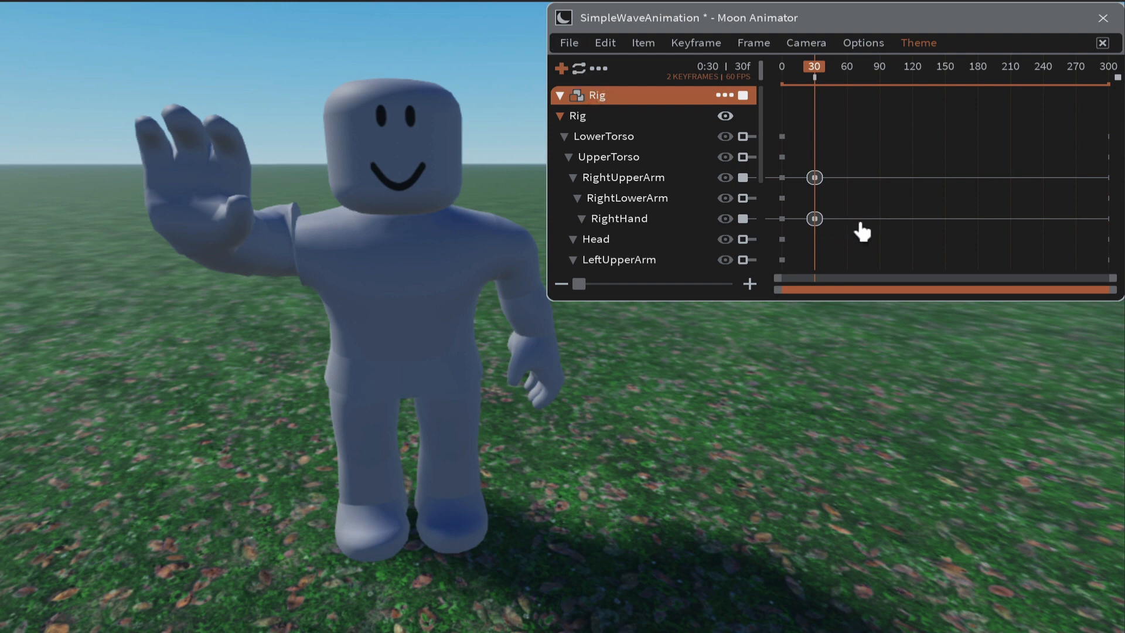
pyautogui.press('space')
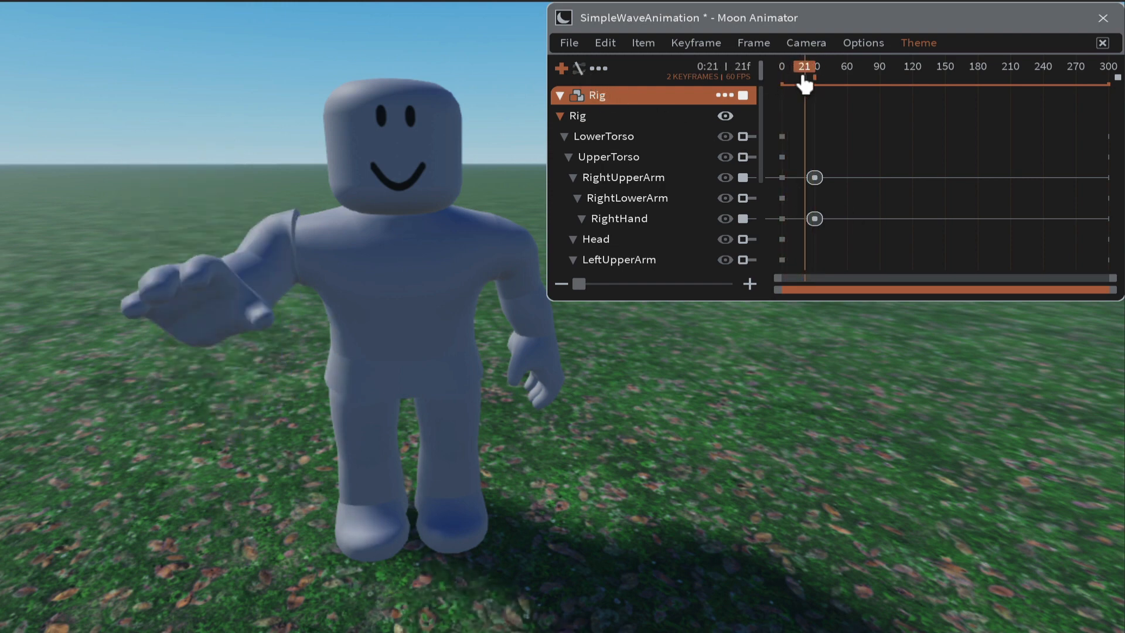
# - At frame 60, rotate RightUpperArm to tilt the raised arm outward
pyautogui.click(848, 86)
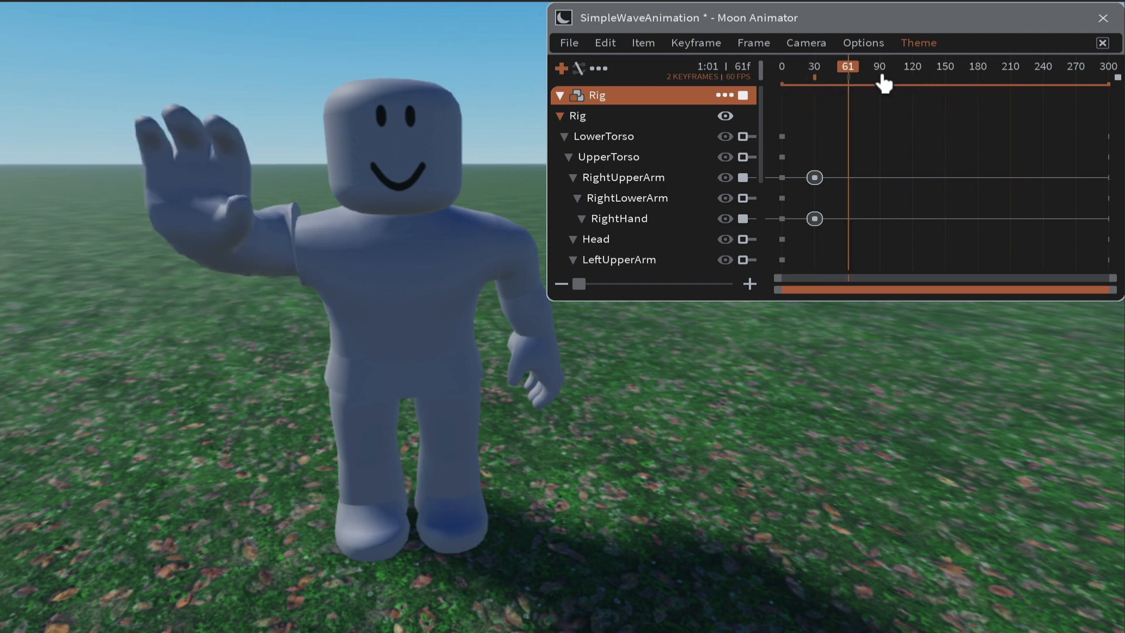
pyautogui.moveTo(849, 71); pyautogui.dragTo(848, 70)
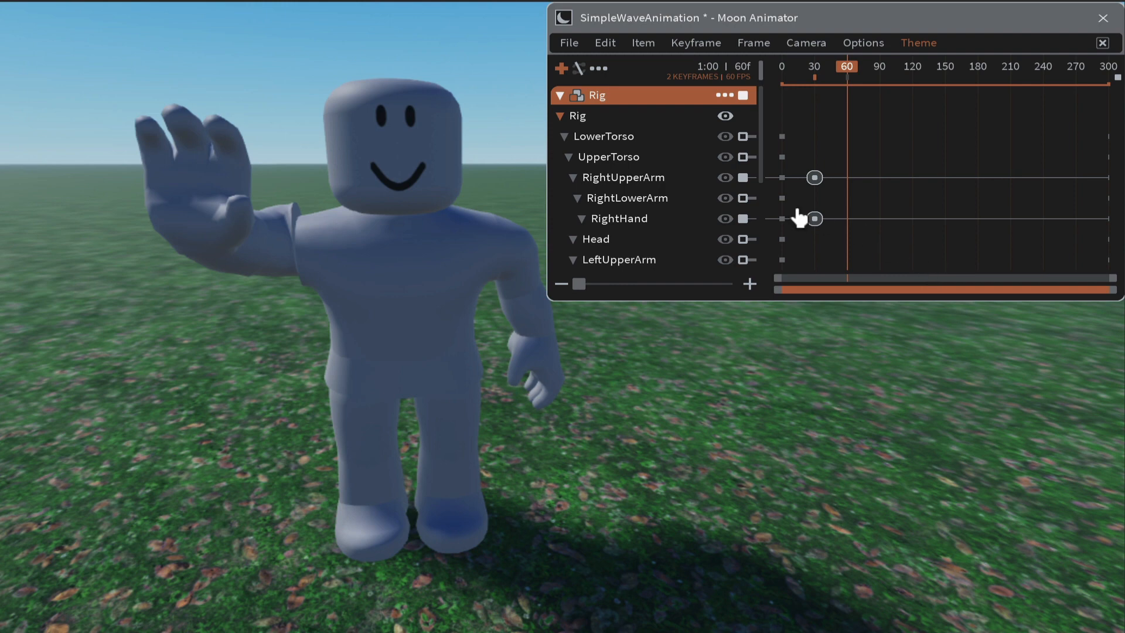
pyautogui.click(618, 179)
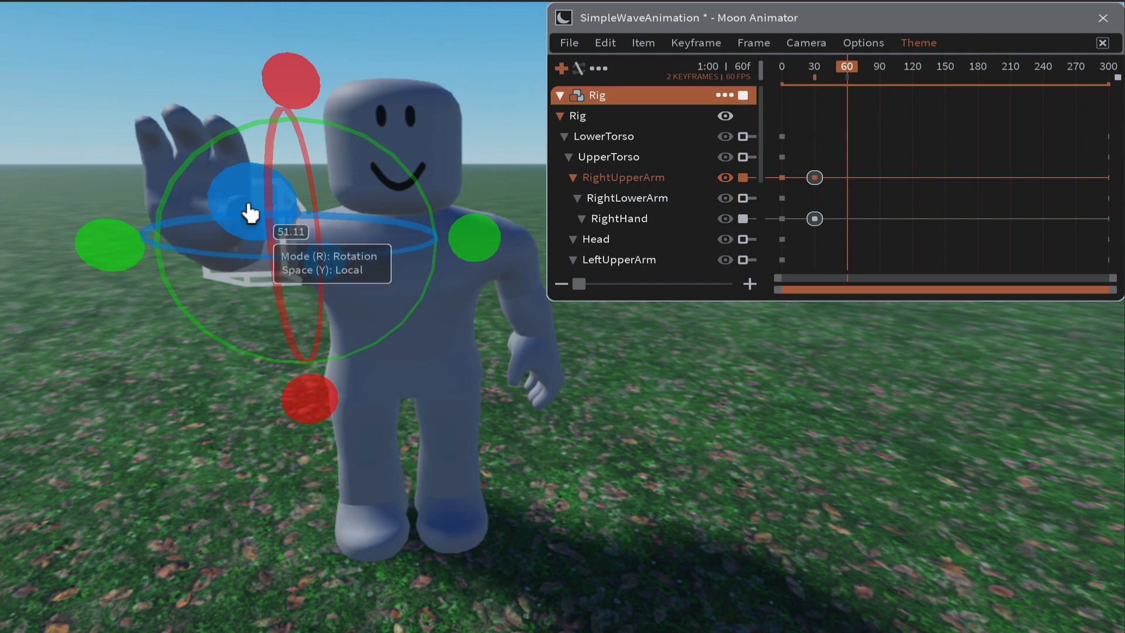
pyautogui.moveTo(247, 212); pyautogui.dragTo(181, 216)
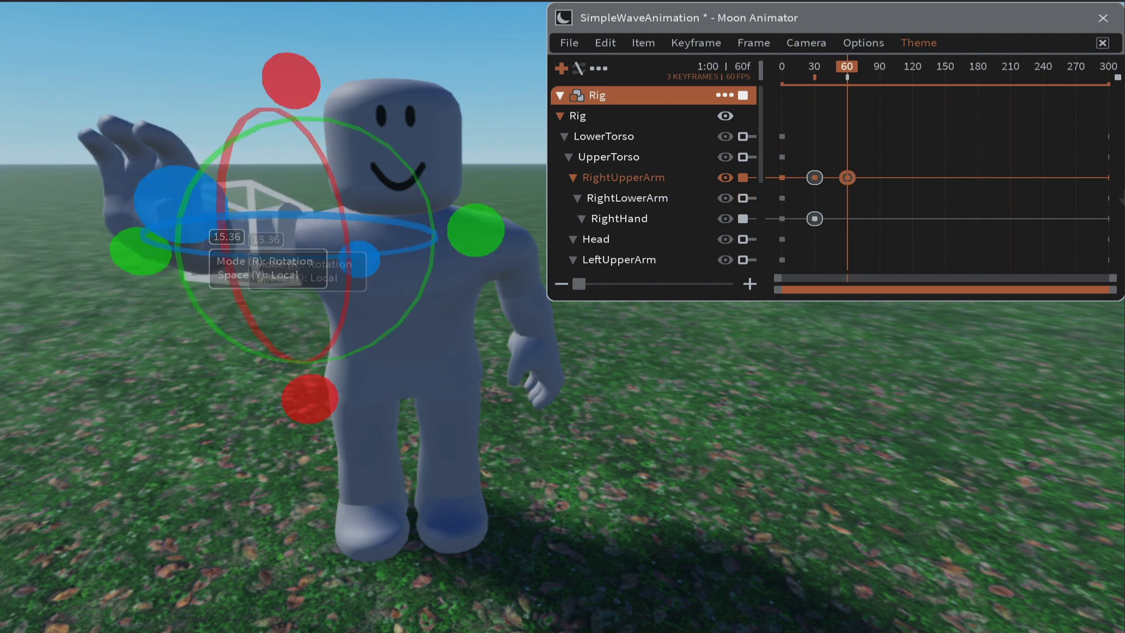
# - At frame 90, rotate RightUpperArm back inward toward the head to continue the wave
pyautogui.click(881, 82)
pyautogui.click(882, 74)
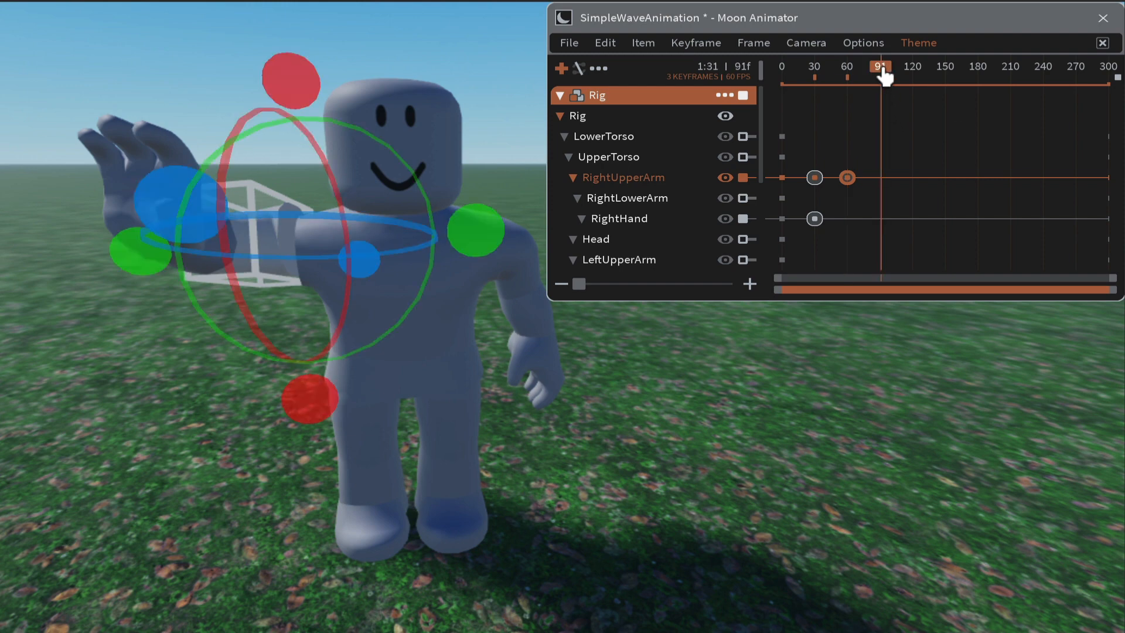
pyautogui.click(880, 70)
pyautogui.moveTo(884, 76); pyautogui.dragTo(885, 77)
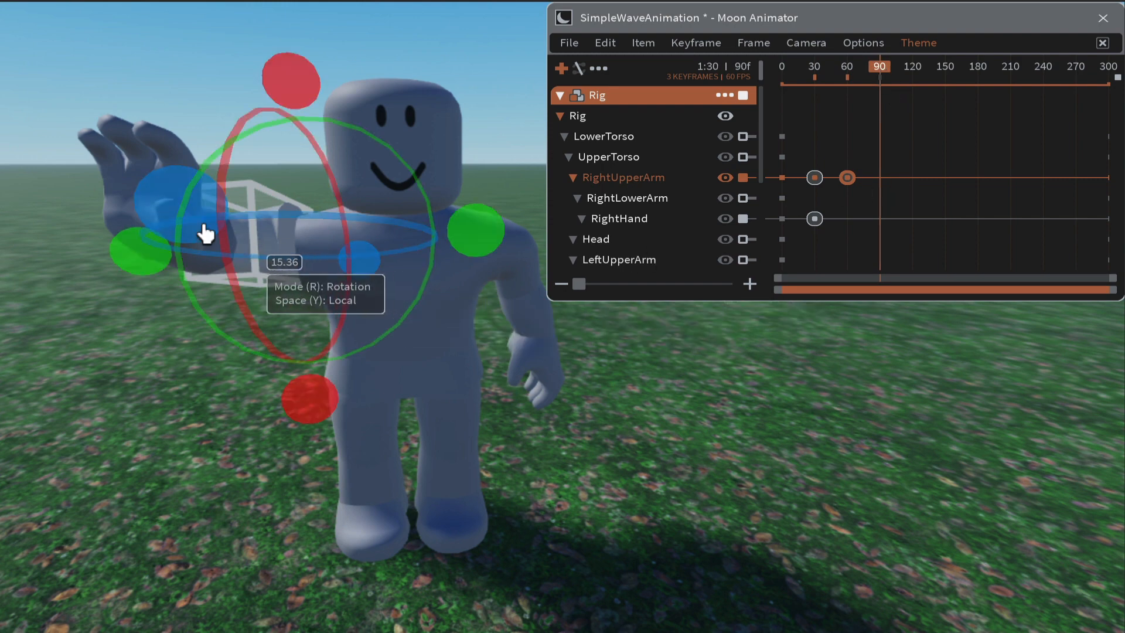
pyautogui.moveTo(173, 215); pyautogui.dragTo(433, 208)
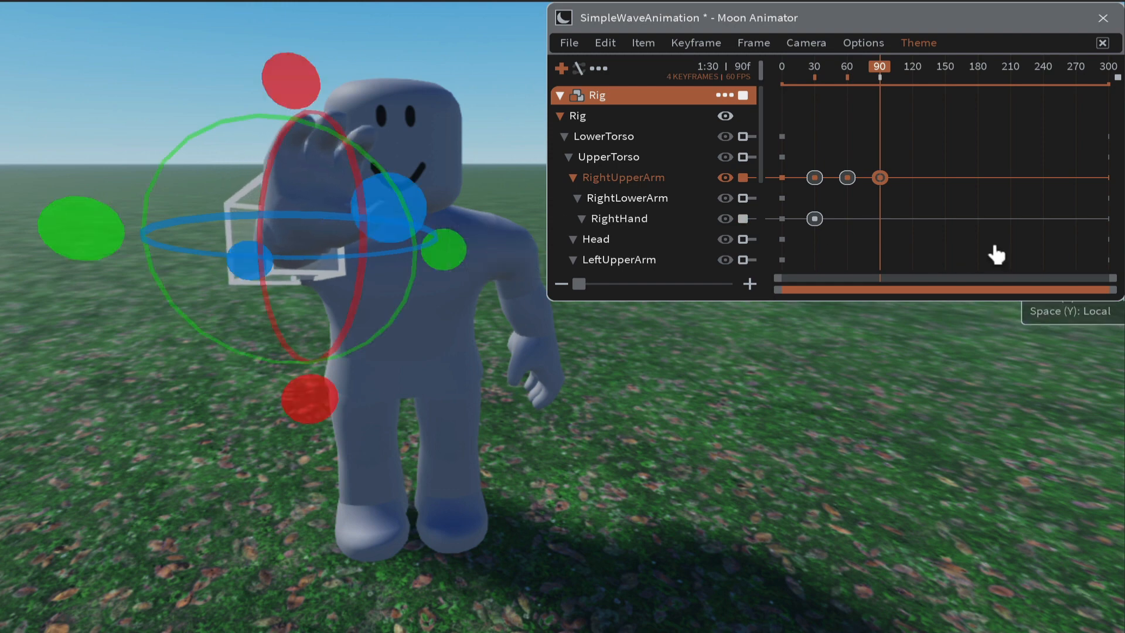
# - Play the animation to preview the waving motion
pyautogui.press('space')
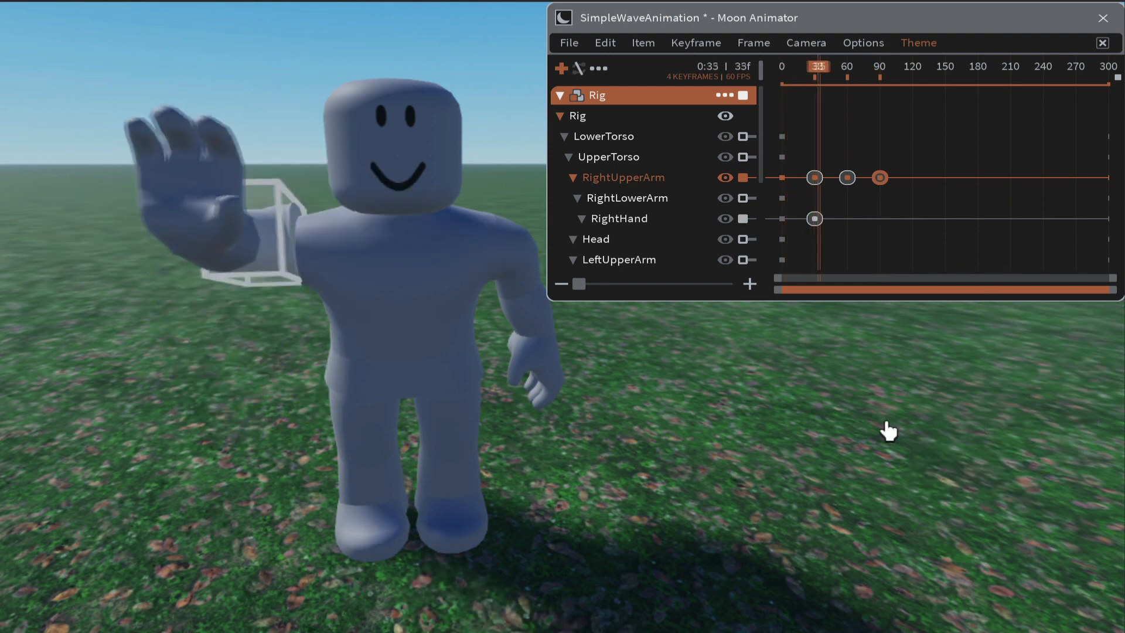
pyautogui.press('space')
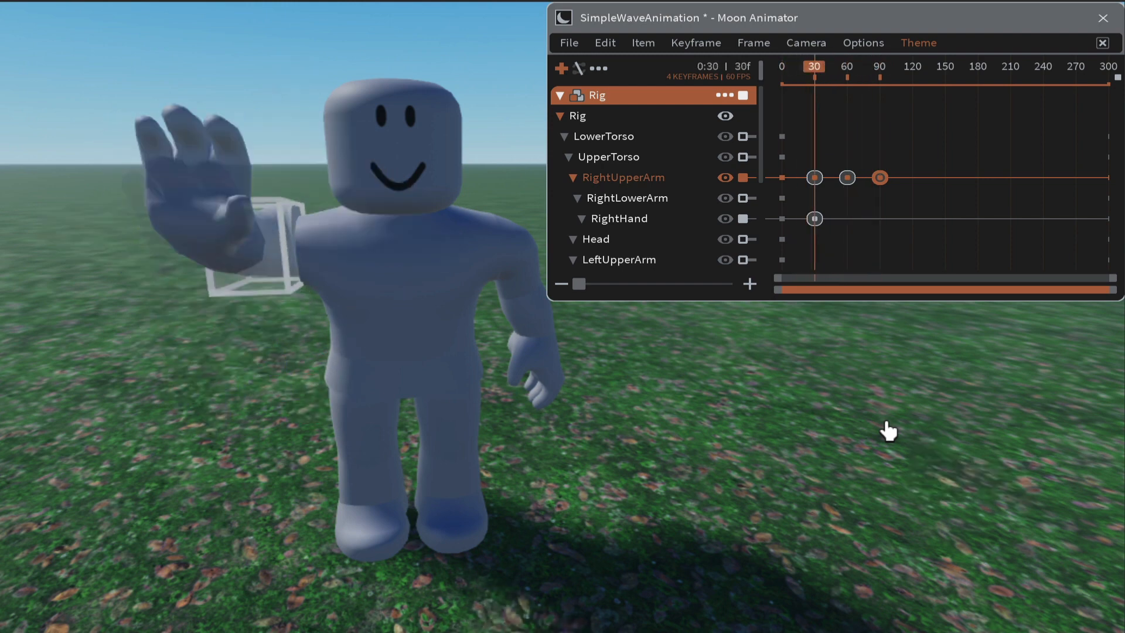
pyautogui.press('space')
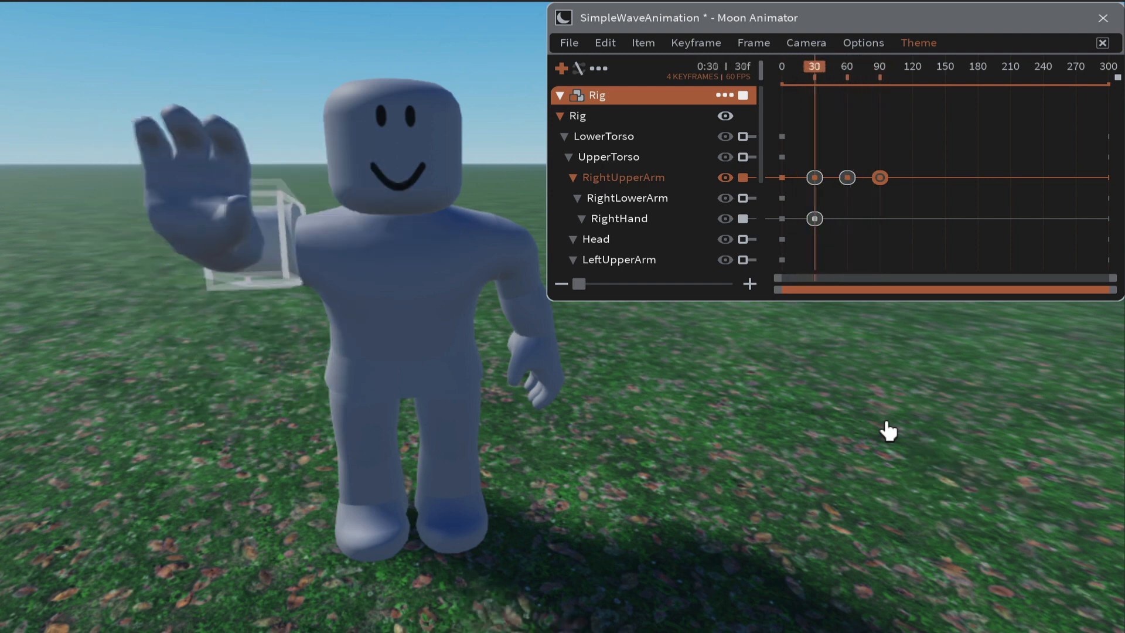
pyautogui.press('space')
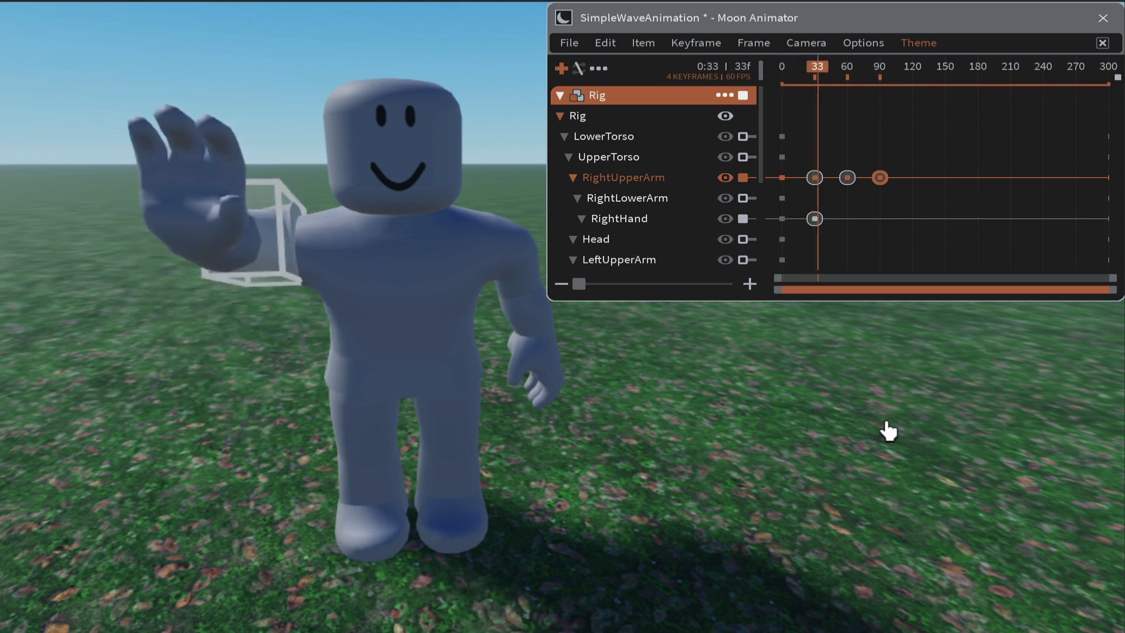
pyautogui.press('space')
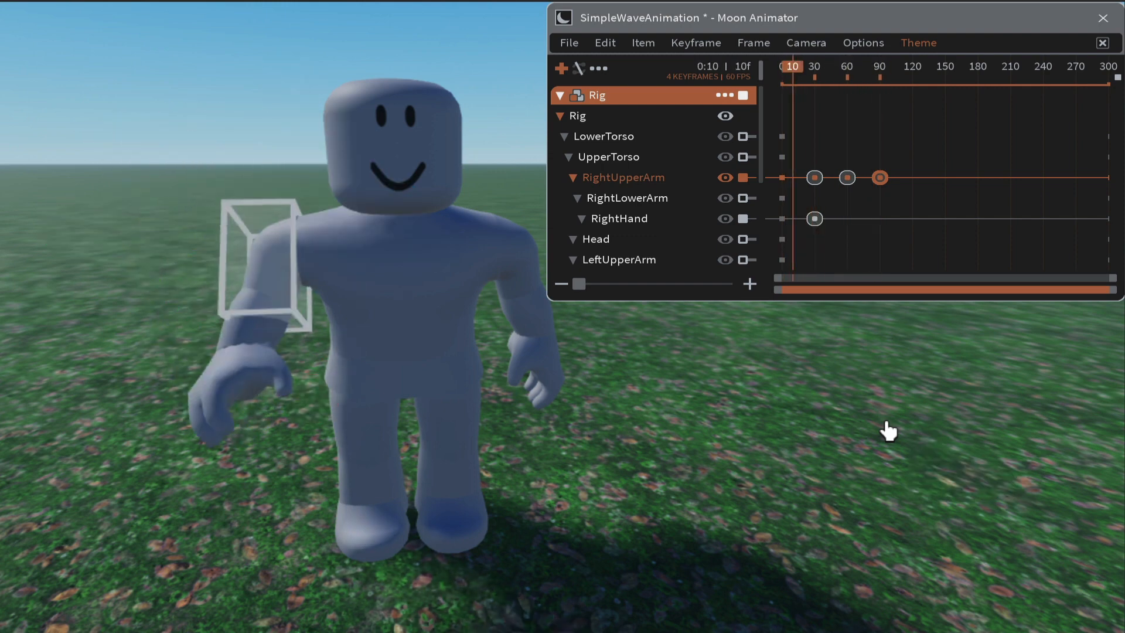
pyautogui.press('space')
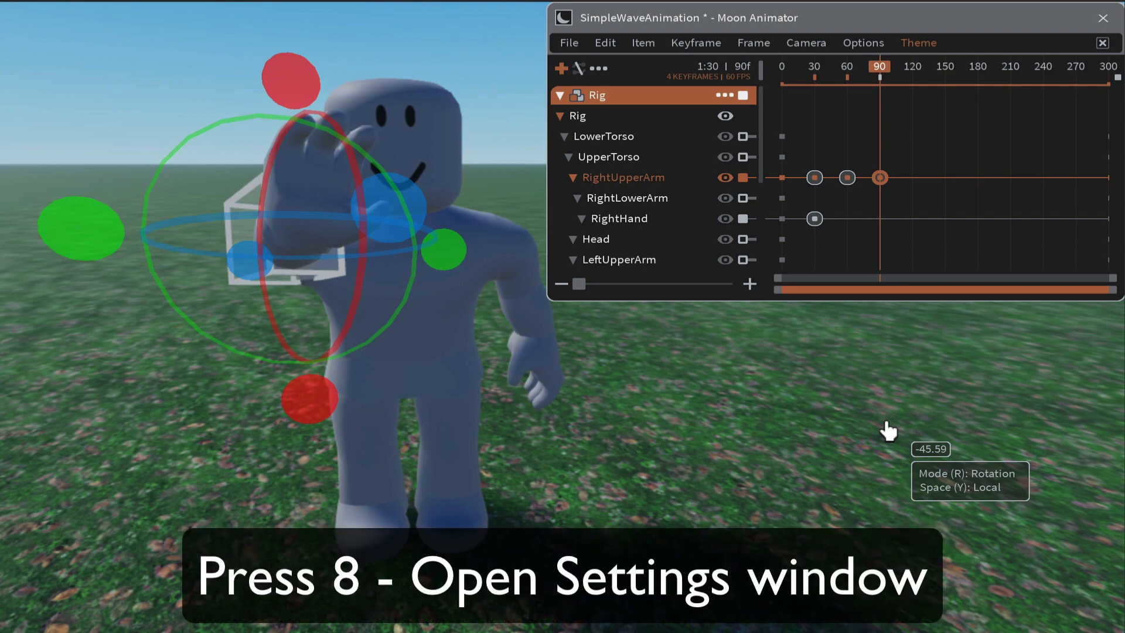
# - Open Animation Settings and set the timeline size to 1:30
pyautogui.press('8')
pyautogui.moveTo(916, 443); pyautogui.dragTo(477, 273)
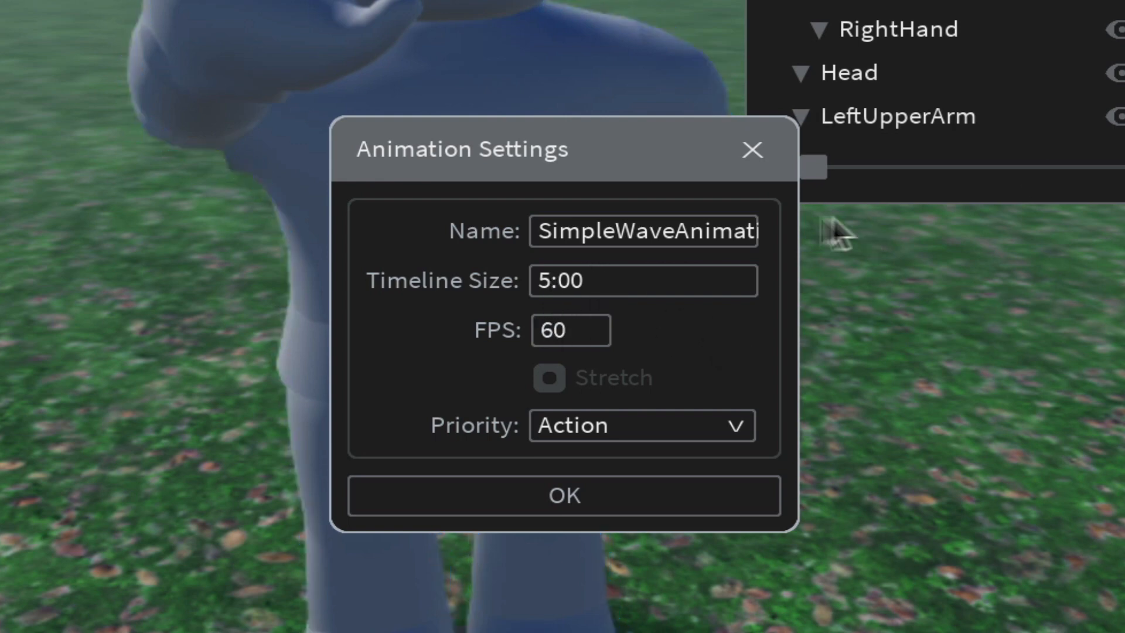
pyautogui.click(610, 269)
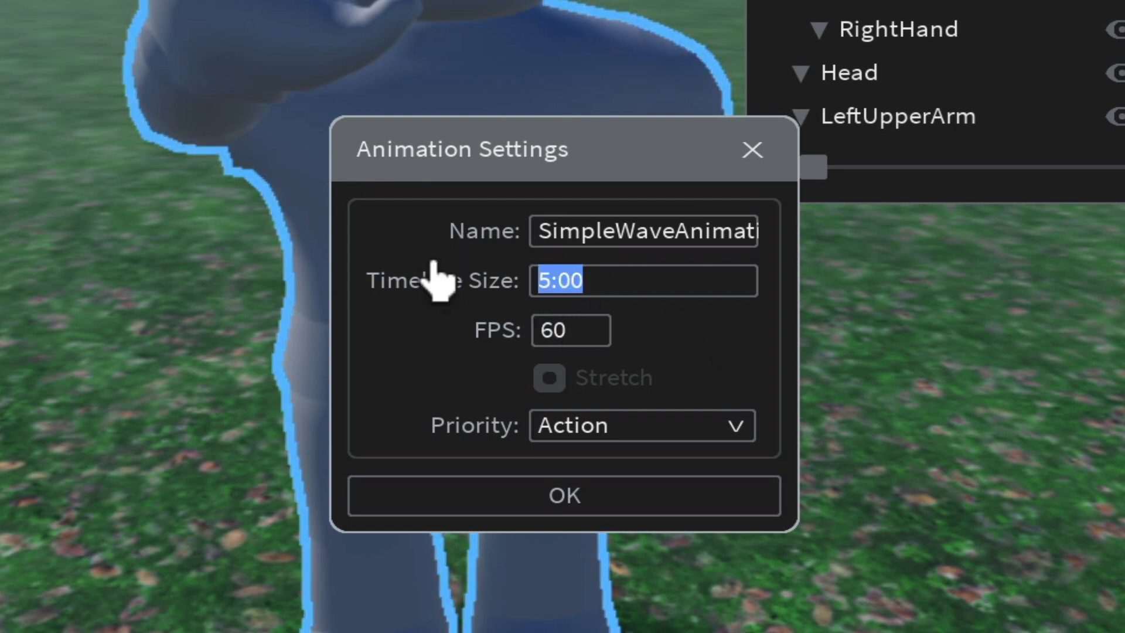
pyautogui.write('1')
pyautogui.press('Return')
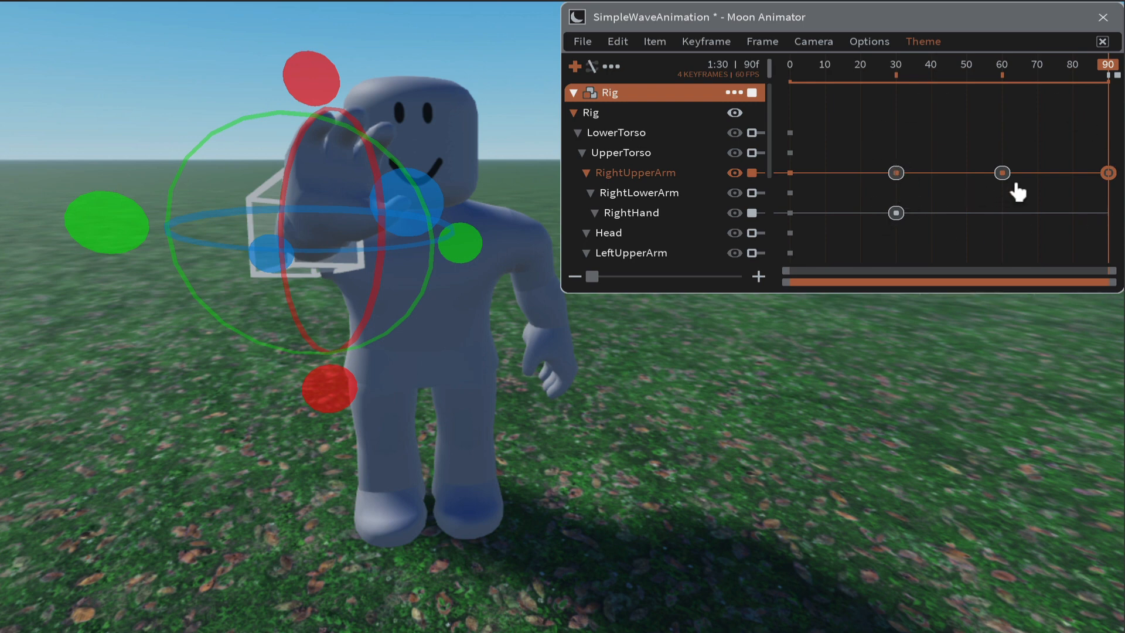
# - Move RightUpperArm's frame 60 keyframe to frame 50 and its frame 90 keyframe to frame 70
pyautogui.click(1006, 205)
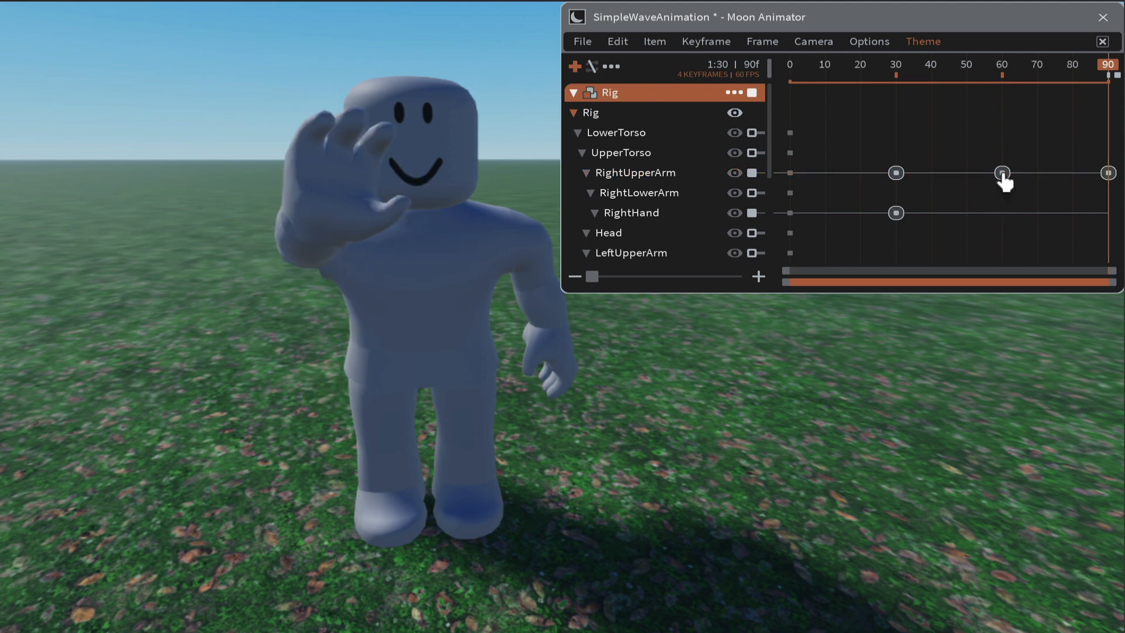
pyautogui.click(1002, 173)
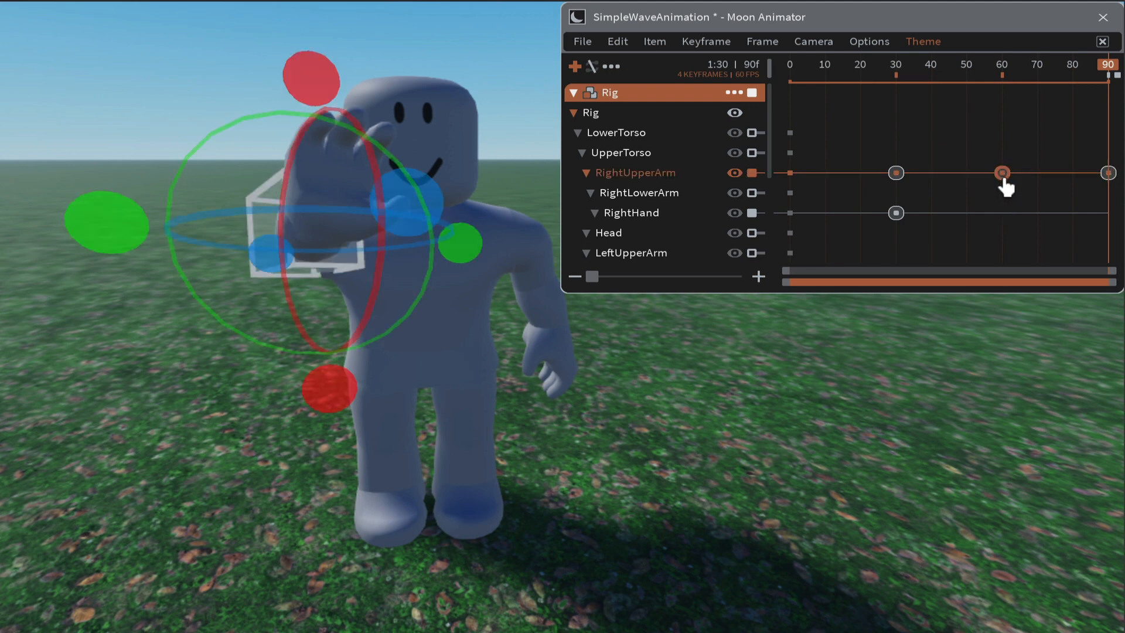
pyautogui.press('5')
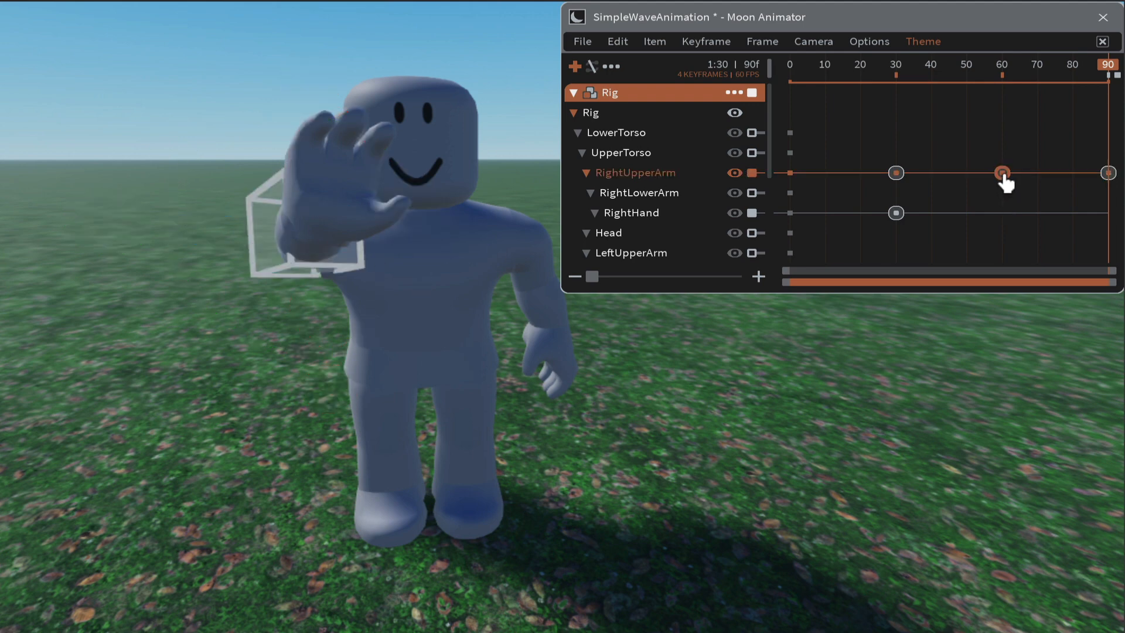
pyautogui.moveTo(1003, 174); pyautogui.dragTo(965, 176)
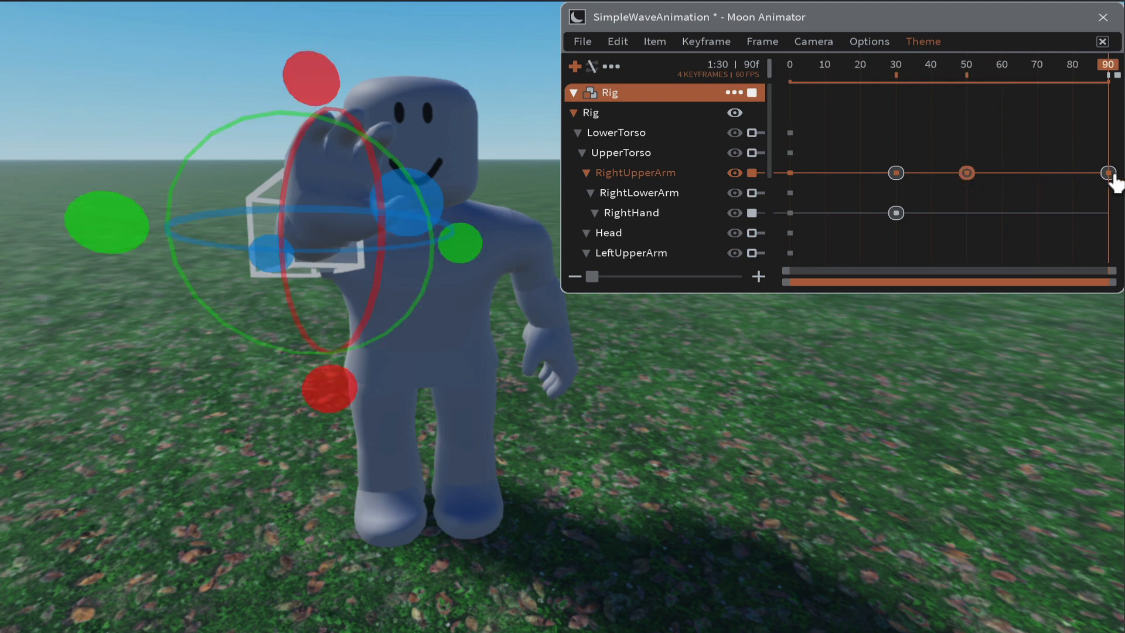
pyautogui.moveTo(1109, 176); pyautogui.dragTo(1036, 183)
pyautogui.click(815, 389)
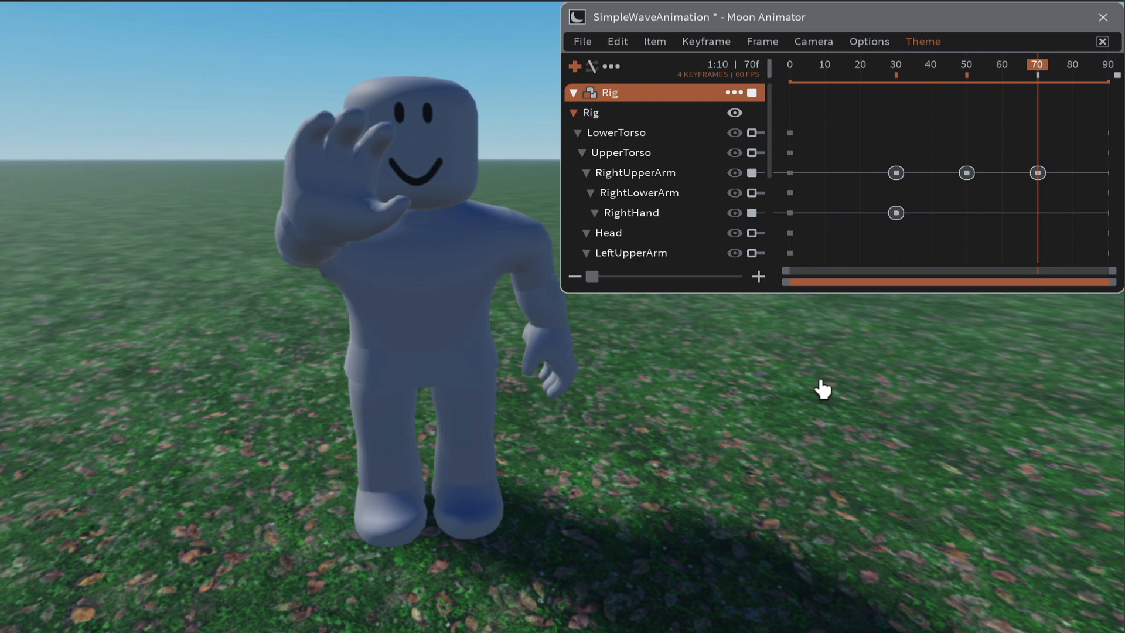
# - Open Animation Settings, review the Priority options leaving it at Action, and confirm the dialog
pyautogui.hotkey('ctrl', '1')
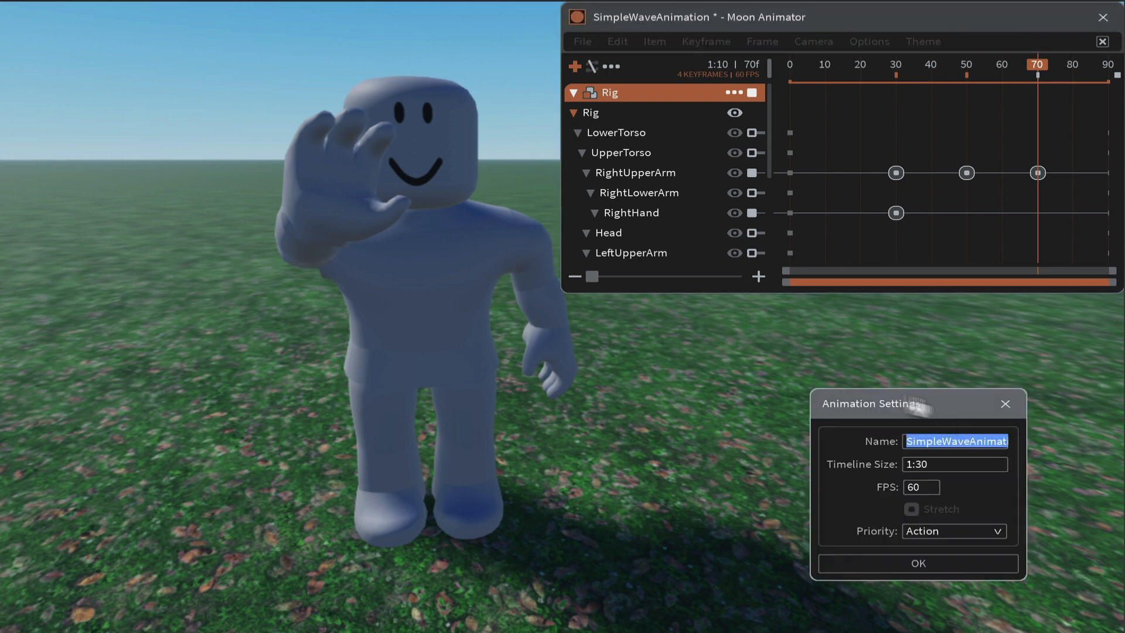
pyautogui.moveTo(915, 407); pyautogui.dragTo(485, 217)
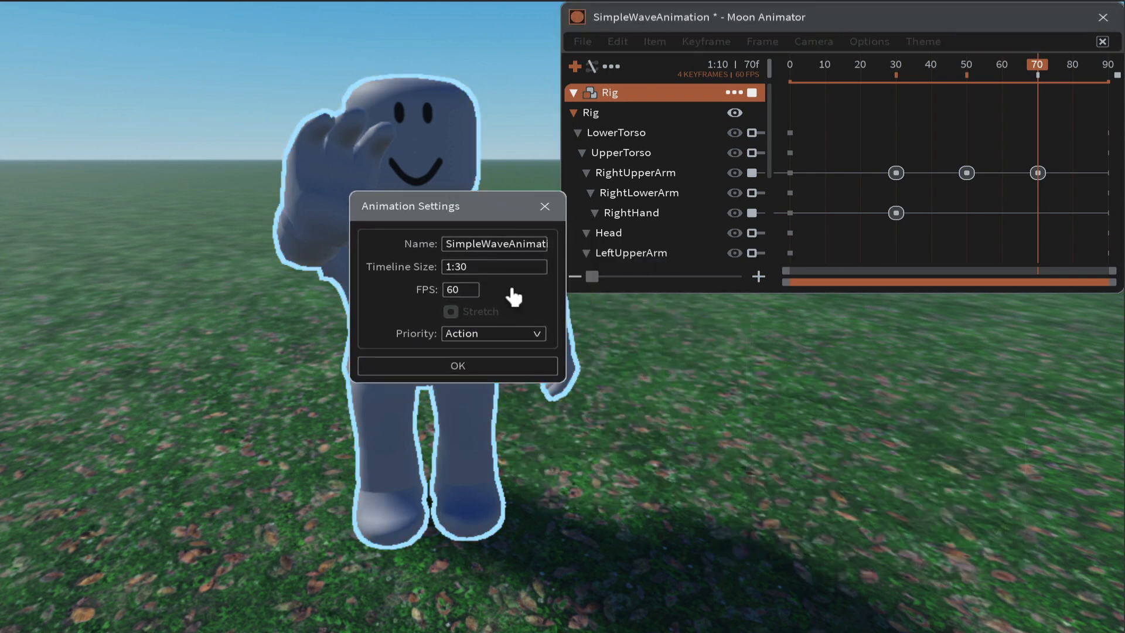
pyautogui.click(538, 334)
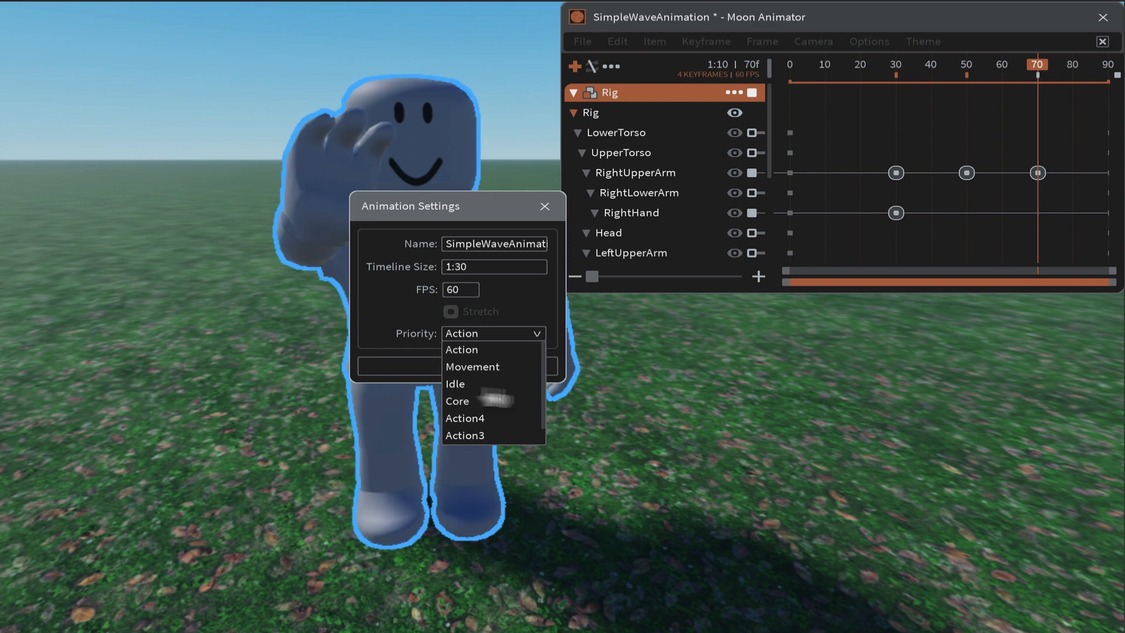
pyautogui.click(621, 392)
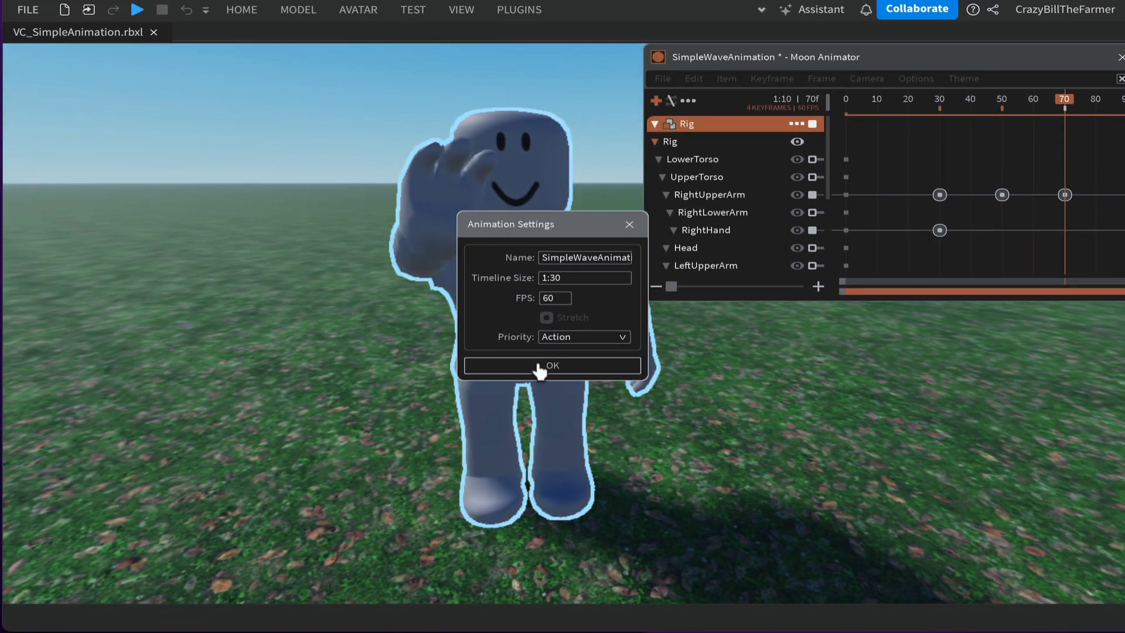
pyautogui.click(539, 366)
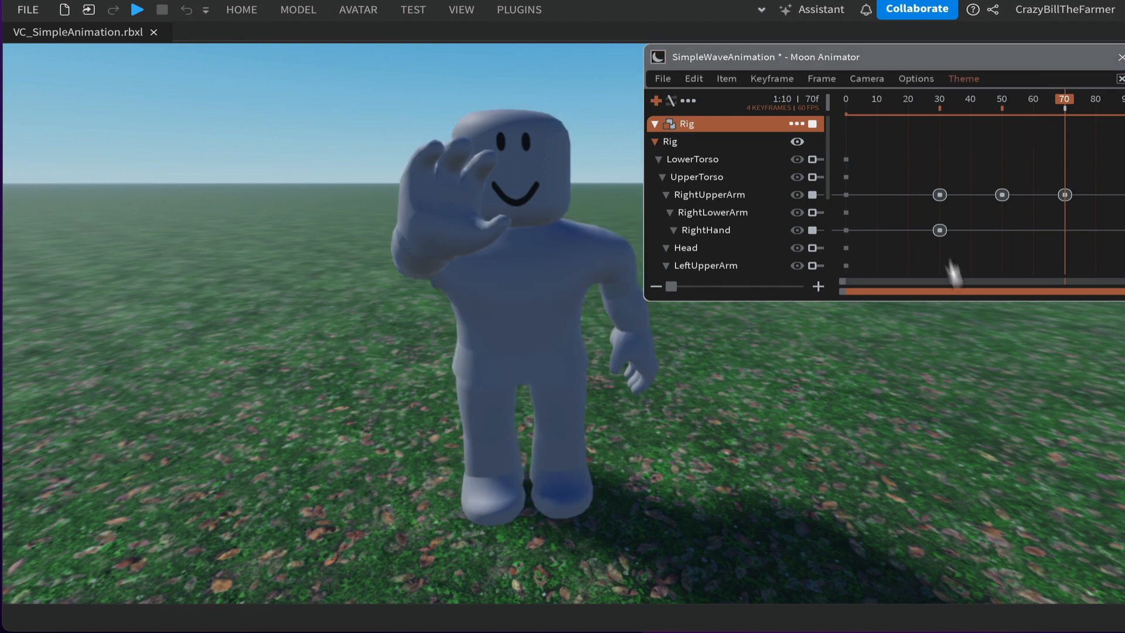
# - Save the SimpleWaveAnimation file in Moon Animator
pyautogui.moveTo(934, 59); pyautogui.dragTo(518, 138)
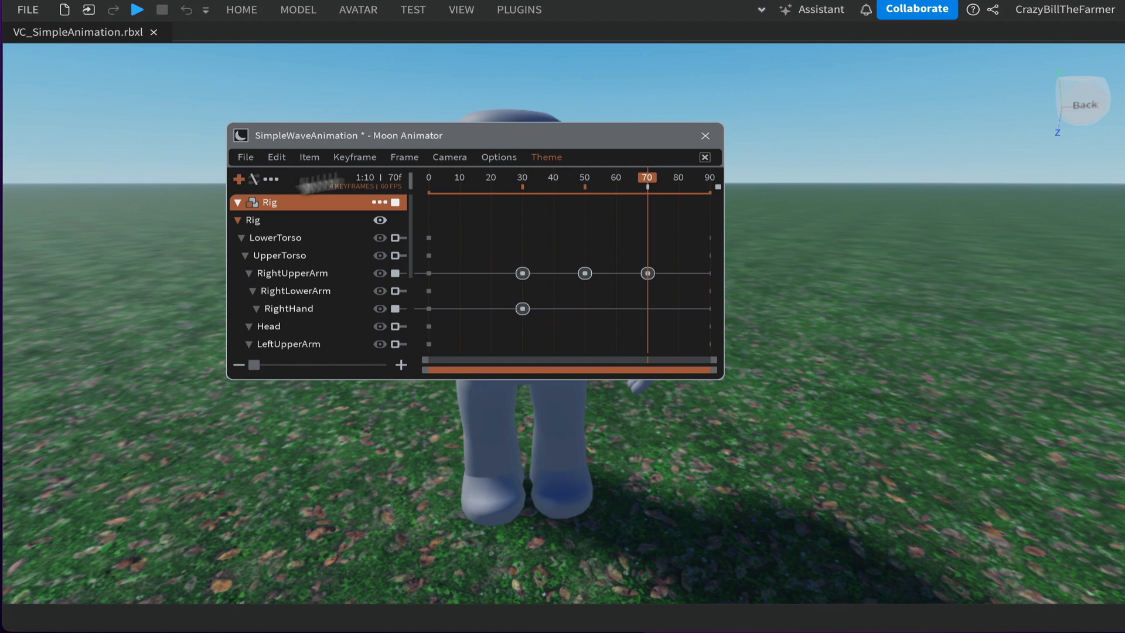
pyautogui.click(245, 159)
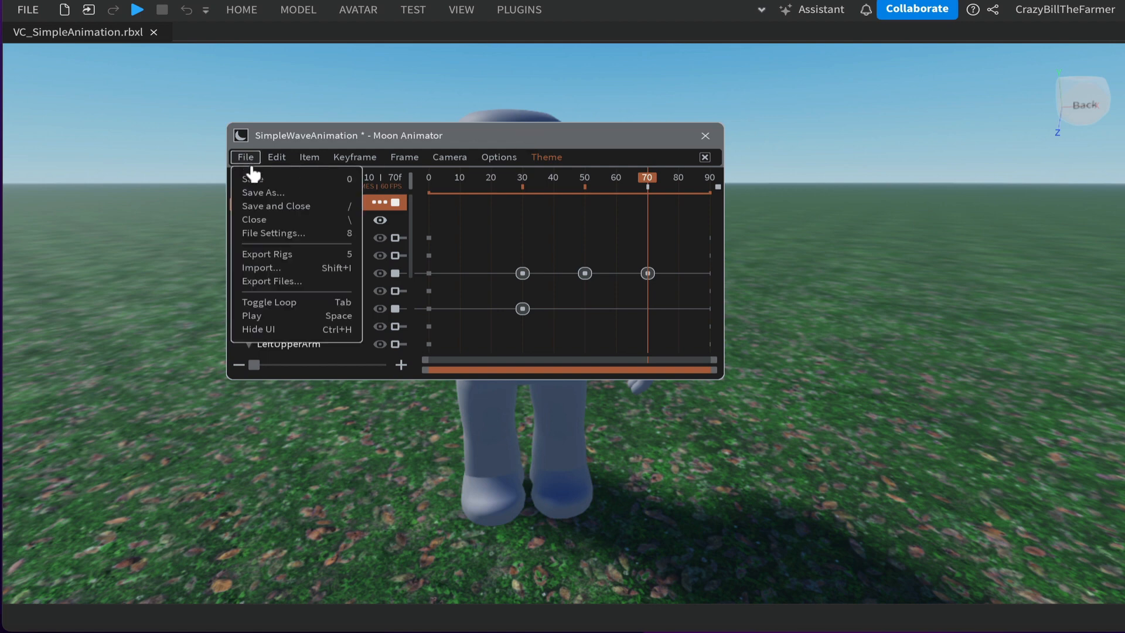
pyautogui.click(252, 180)
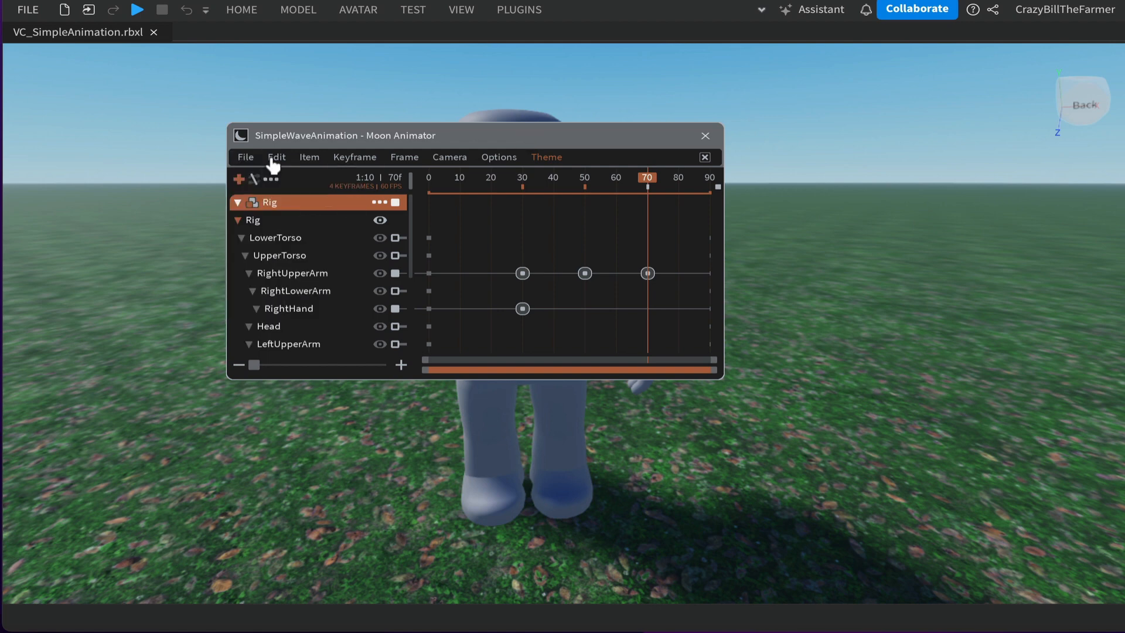
# - Show the Explorer and Properties panels and expand the Rig model in the Explorer
pyautogui.click(462, 10)
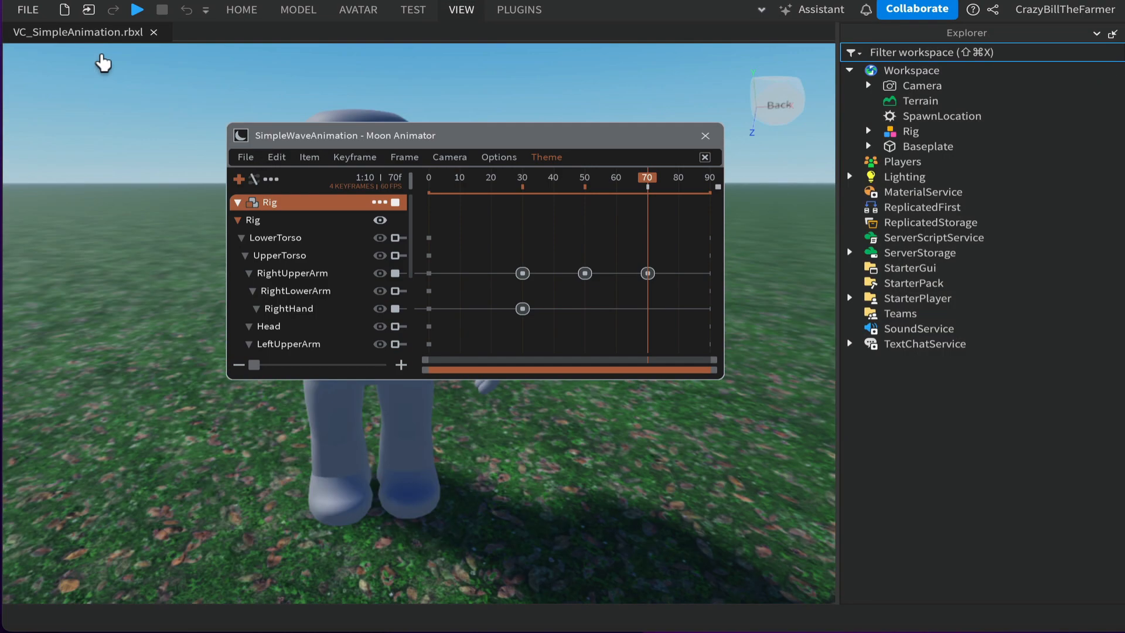
pyautogui.click(761, 9)
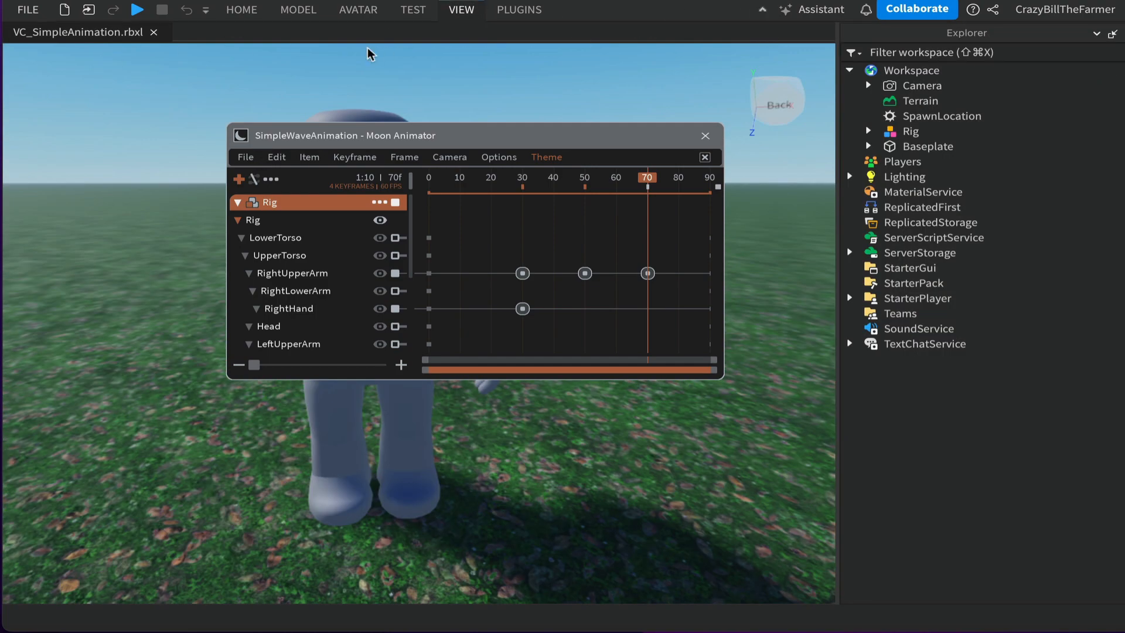
pyautogui.click(106, 52)
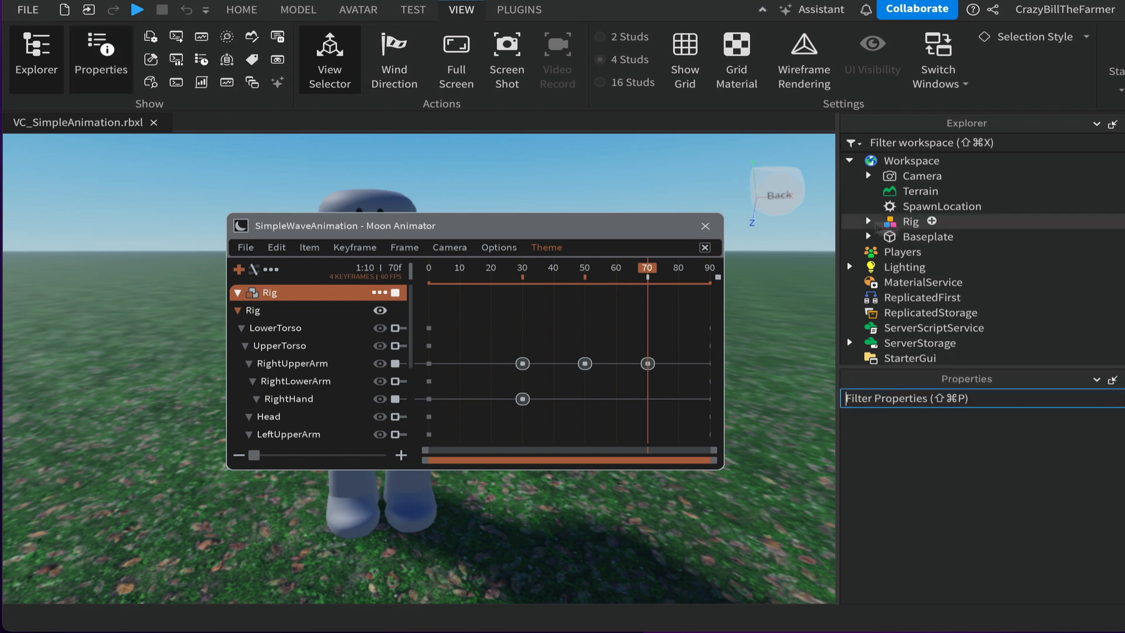
pyautogui.click(868, 221)
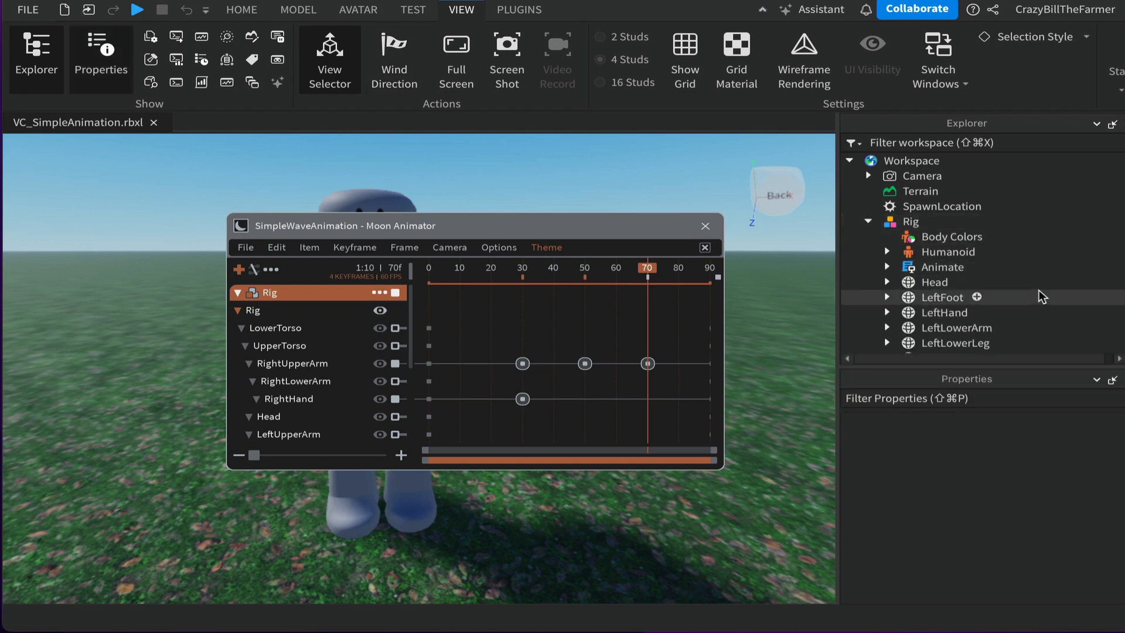
# - Export the rig's animation from Moon Animator so it appears under the Rig
pyautogui.scroll(-2, 1037, 296)
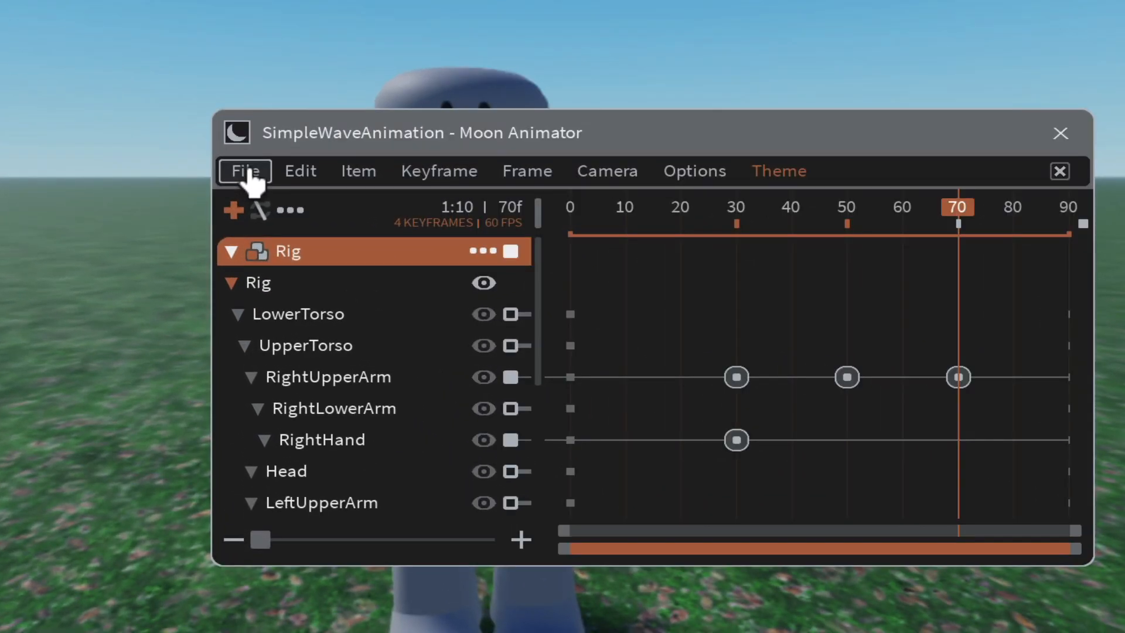
pyautogui.click(246, 171)
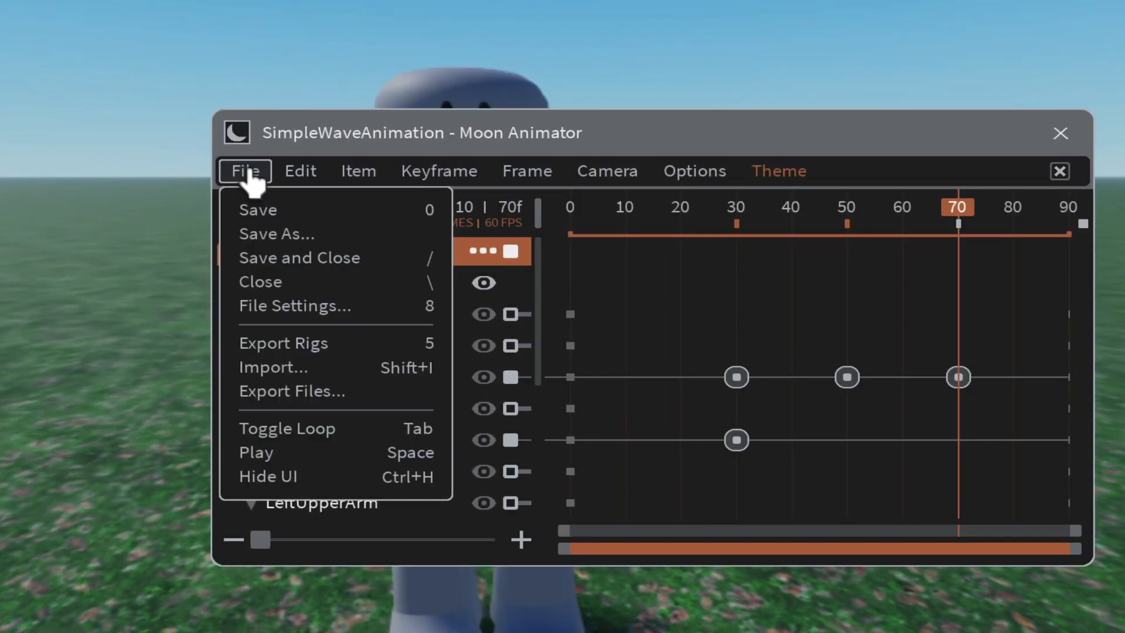
pyautogui.click(287, 345)
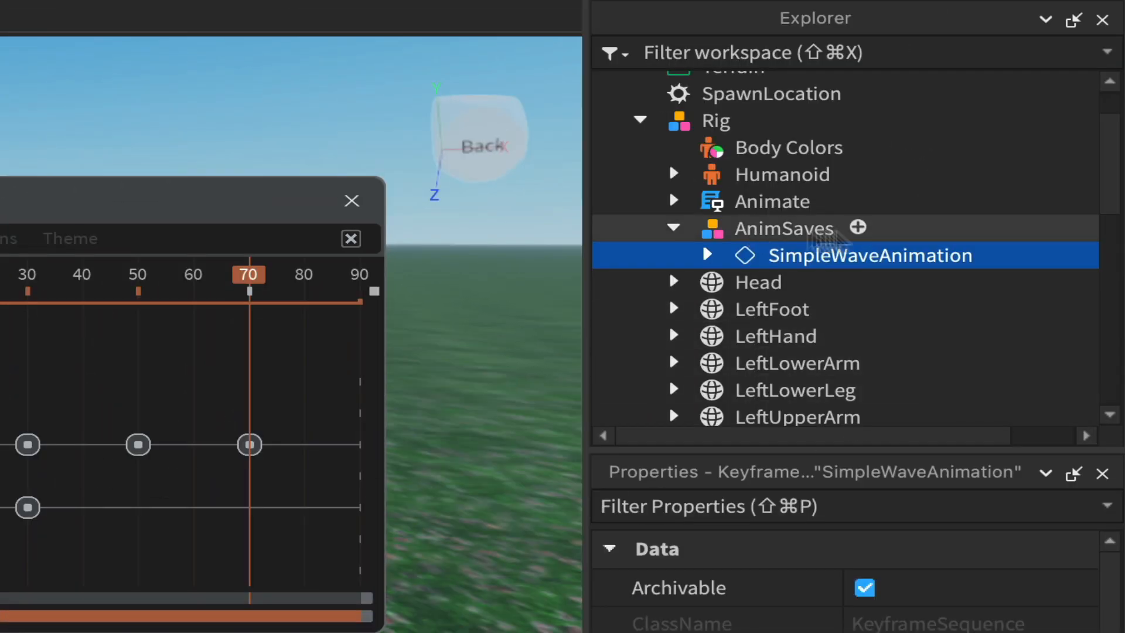
# - Save the SimpleWaveAnimation keyframe sequence to Roblox with the title SimpleWaveAnimation and submit it
pyautogui.rightClick(848, 264)
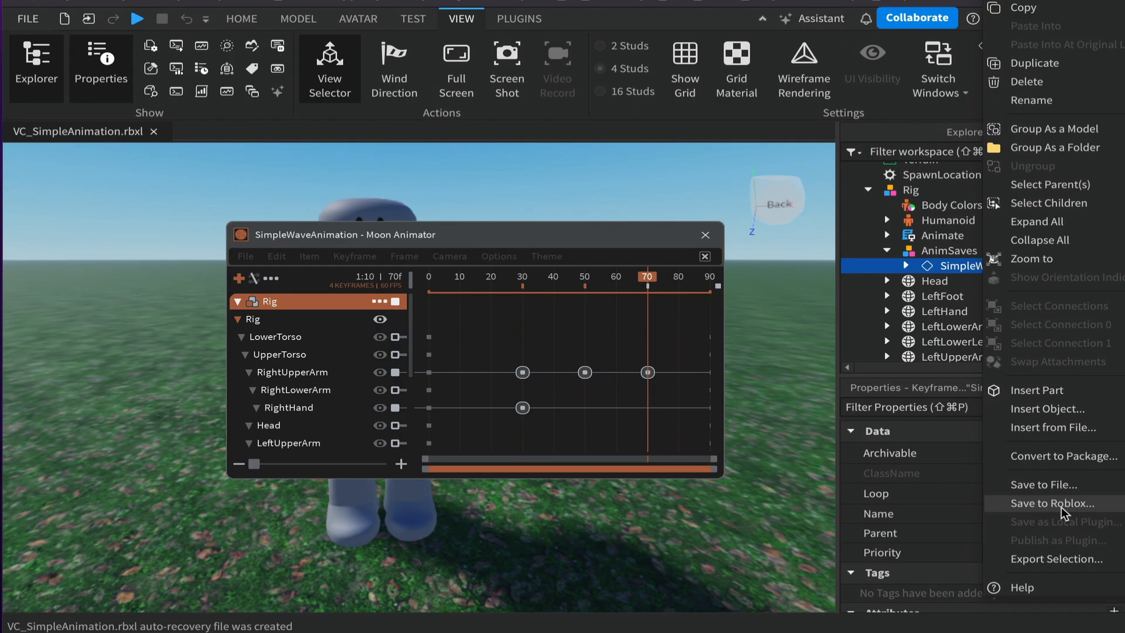
pyautogui.click(1061, 507)
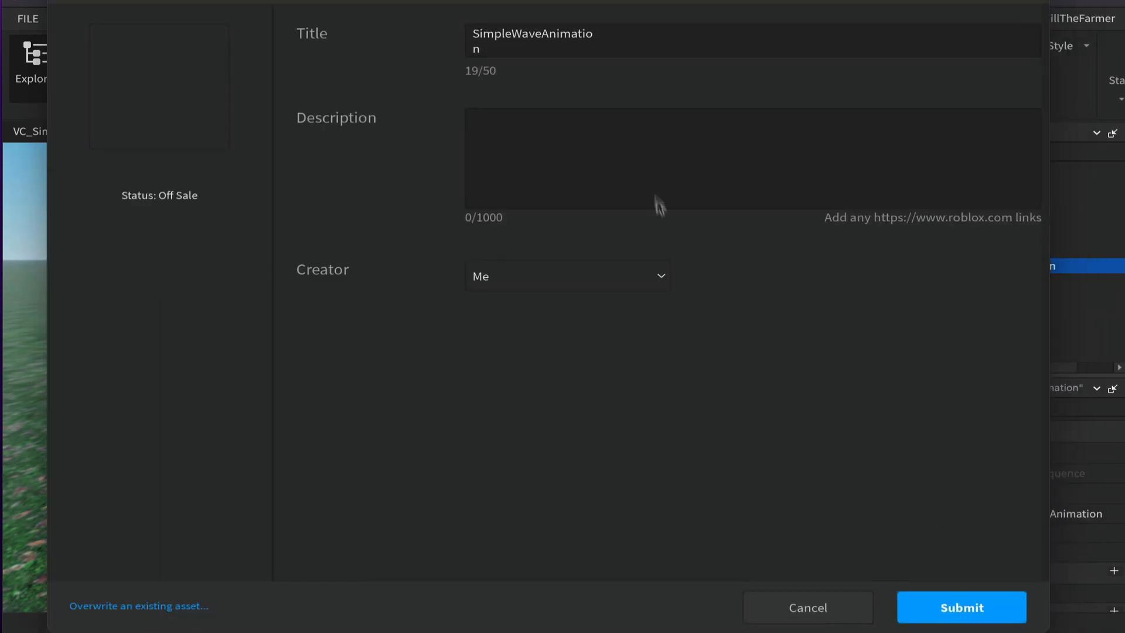
pyautogui.moveTo(549, 42); pyautogui.dragTo(564, 44)
pyautogui.click(630, 38)
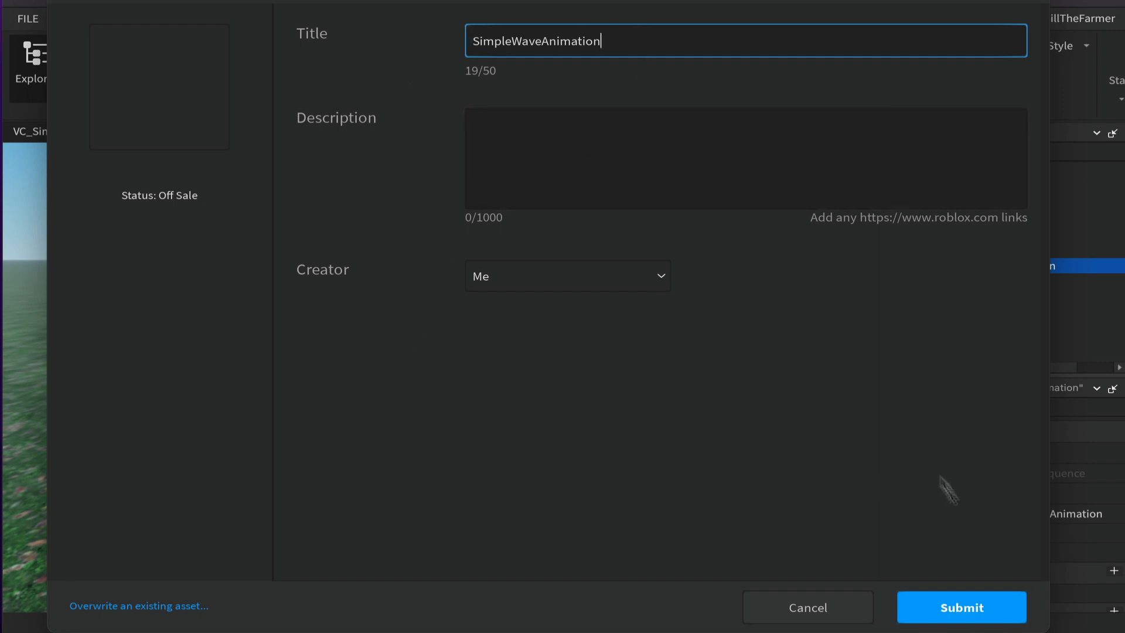
pyautogui.click(965, 611)
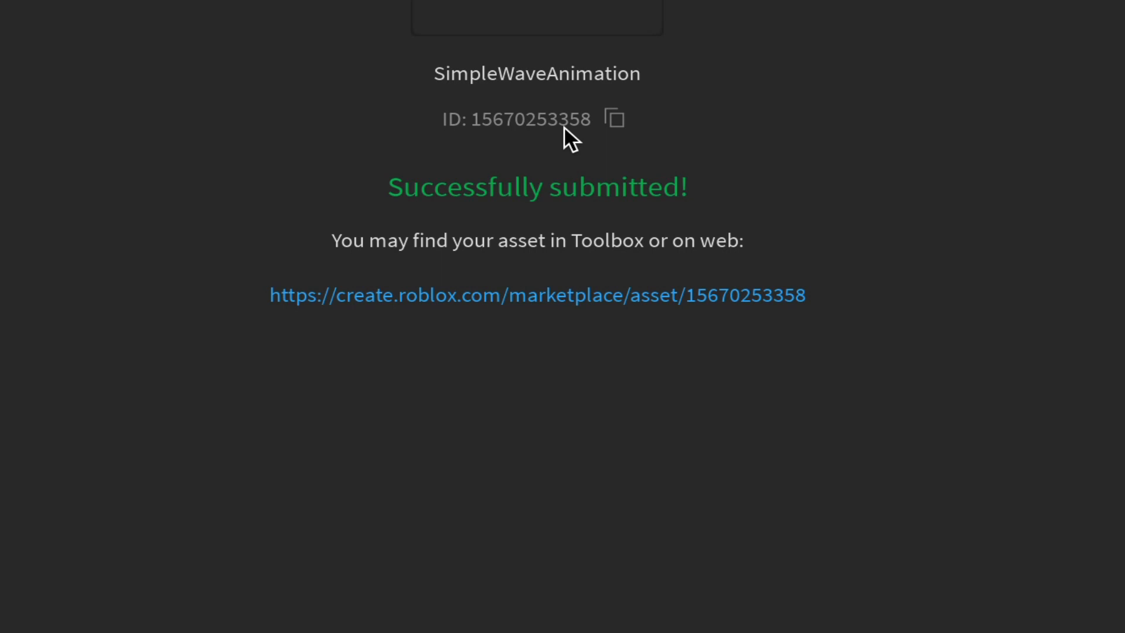
# - Copy the uploaded animation's asset ID, then close the upload dialog and the Moon Animator window
pyautogui.click(615, 120)
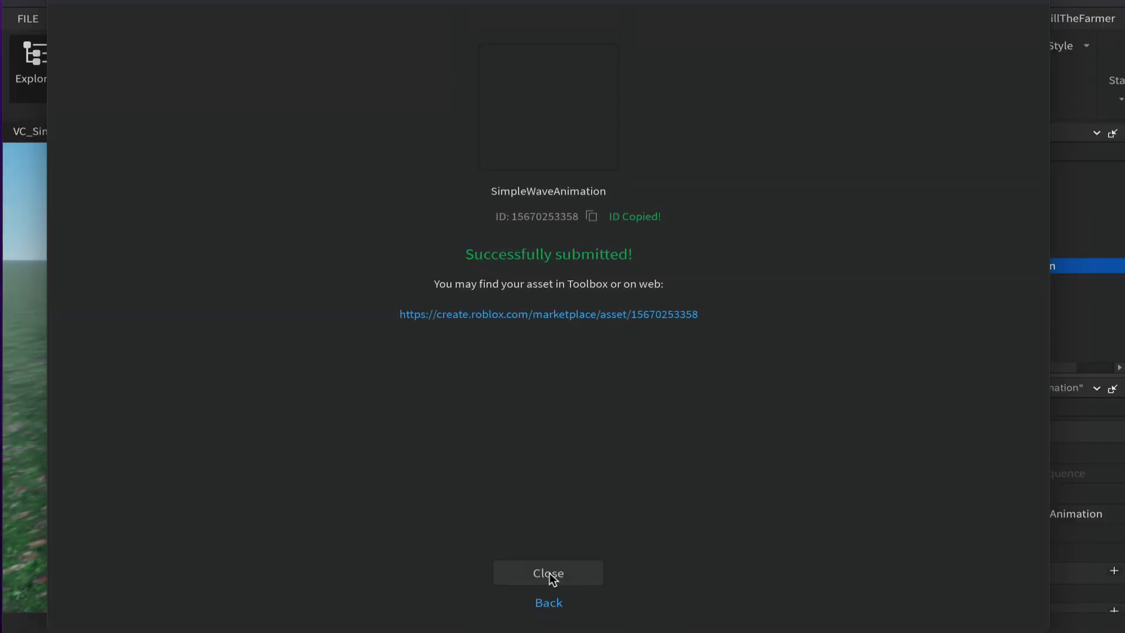
pyautogui.click(549, 573)
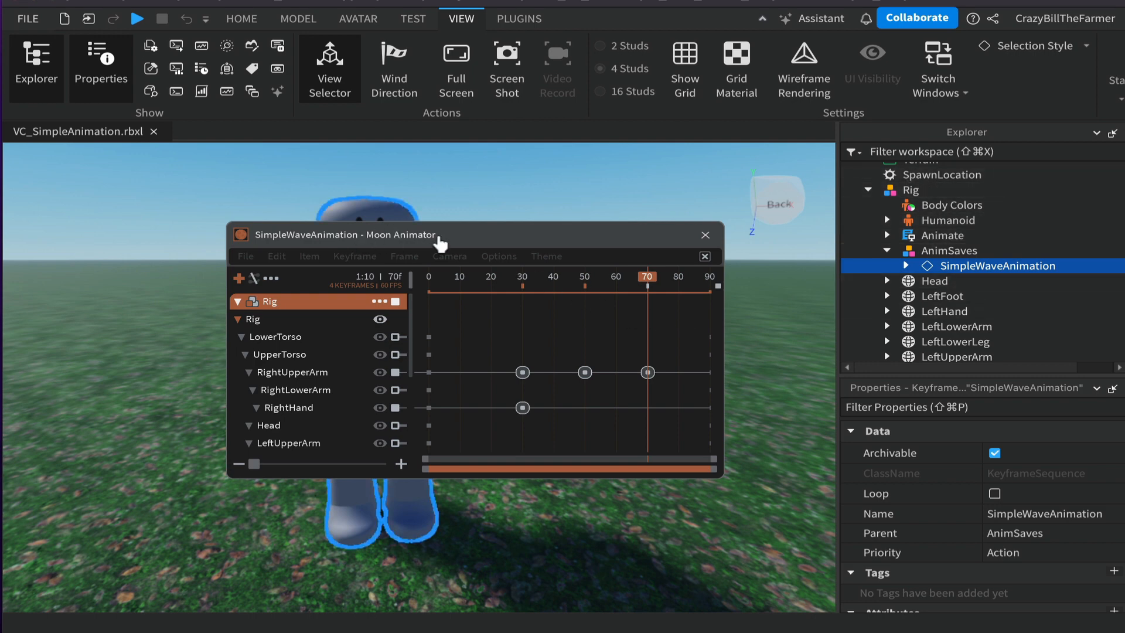
pyautogui.click(706, 236)
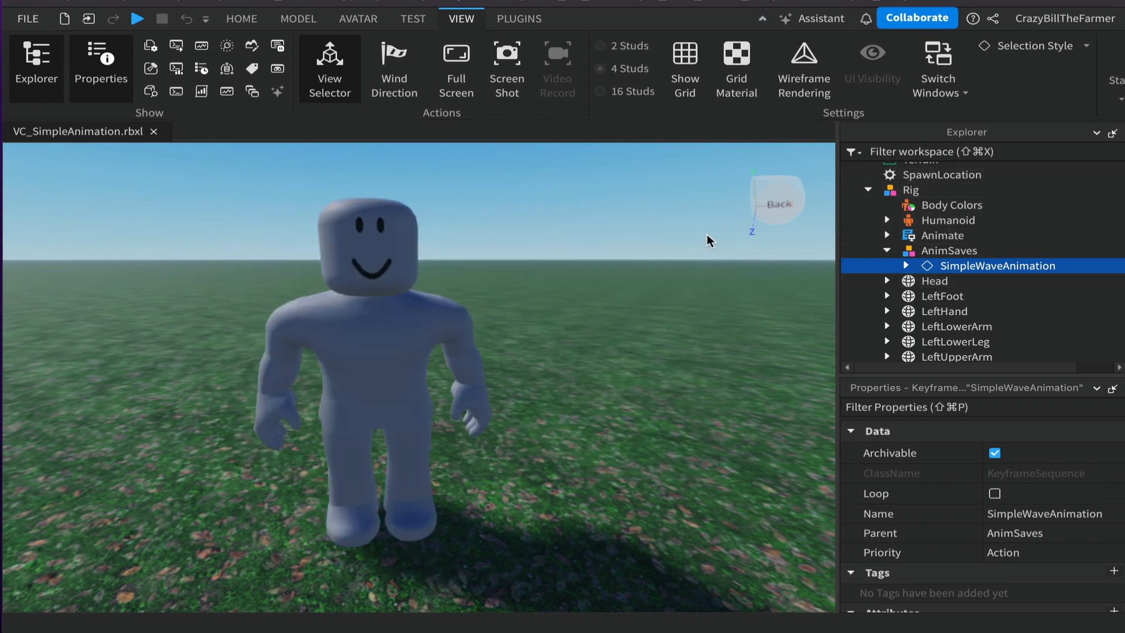
# - Insert a new Animation object into the Rig model
pyautogui.click(911, 191)
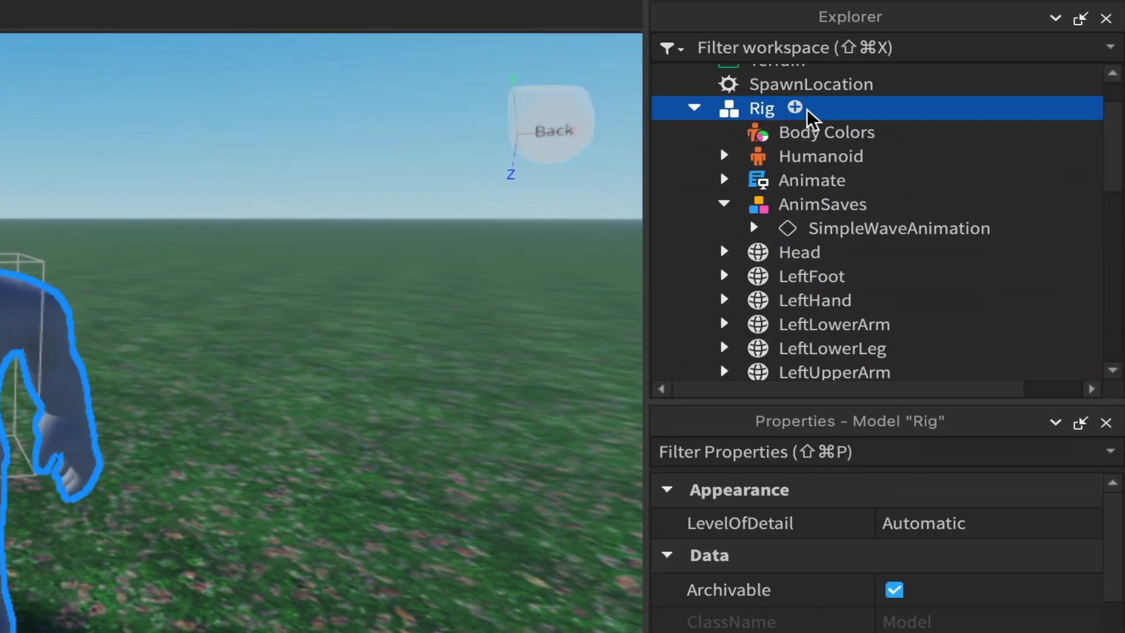
pyautogui.click(795, 107)
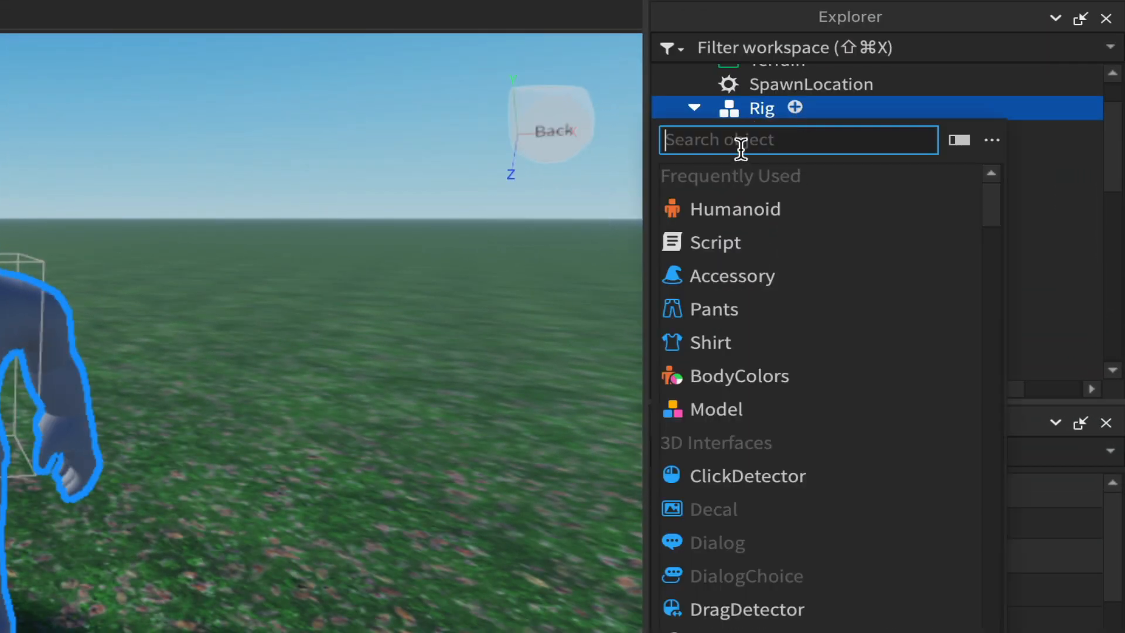
pyautogui.write('an')
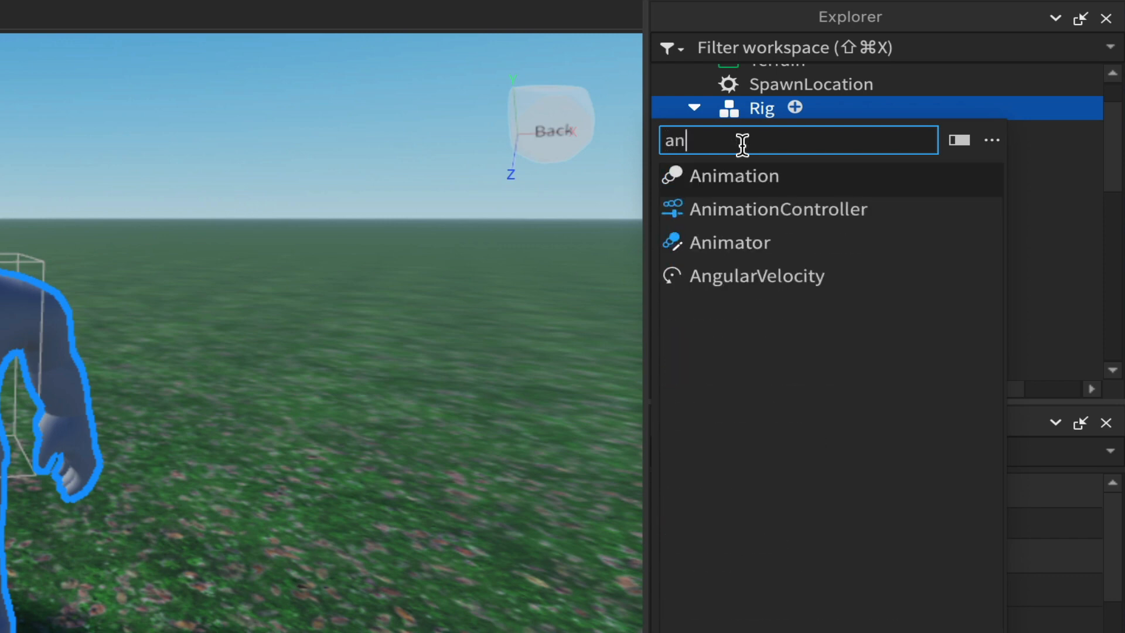
pyautogui.click(762, 177)
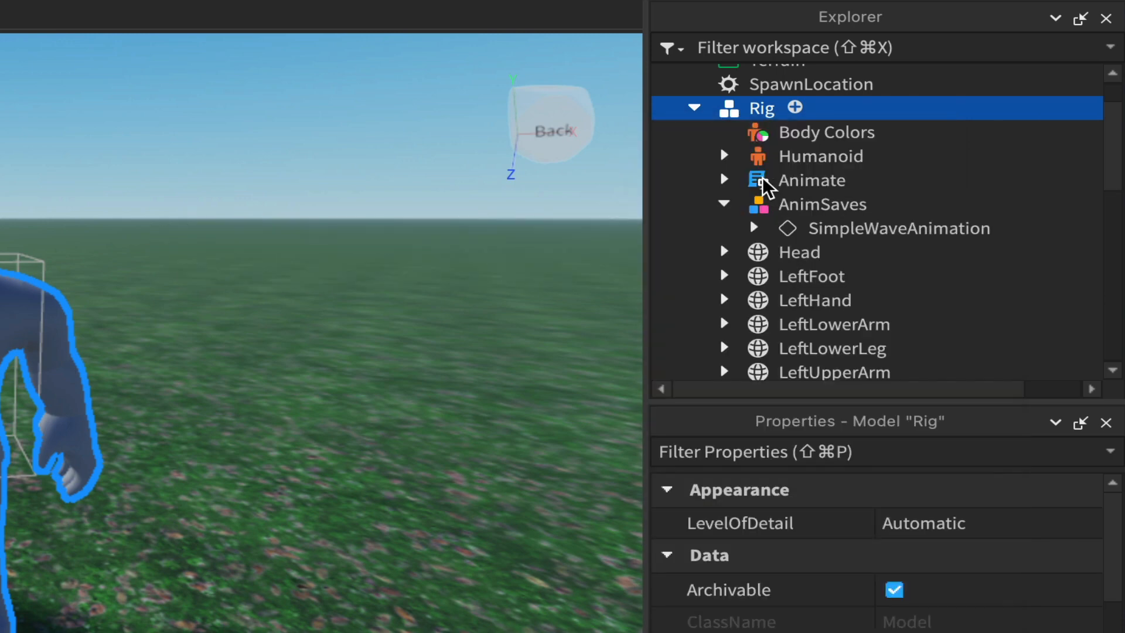
# - Select the new Animation object and paste the copied ID into its AnimationId property
pyautogui.scroll(-5, 844, 245)
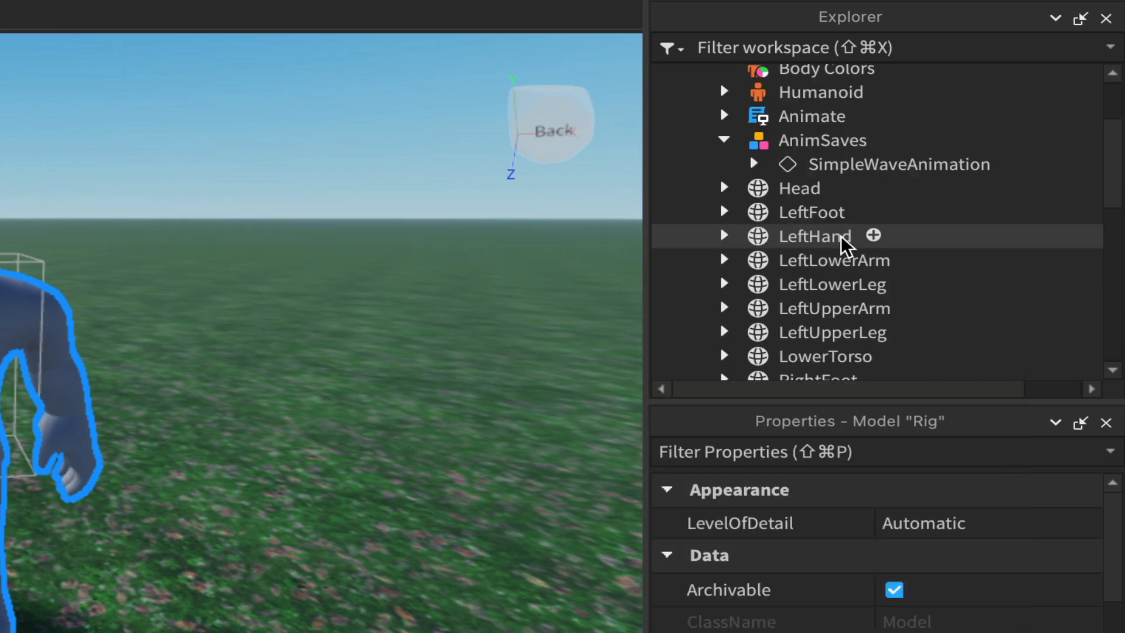
pyautogui.scroll(-1, 843, 245)
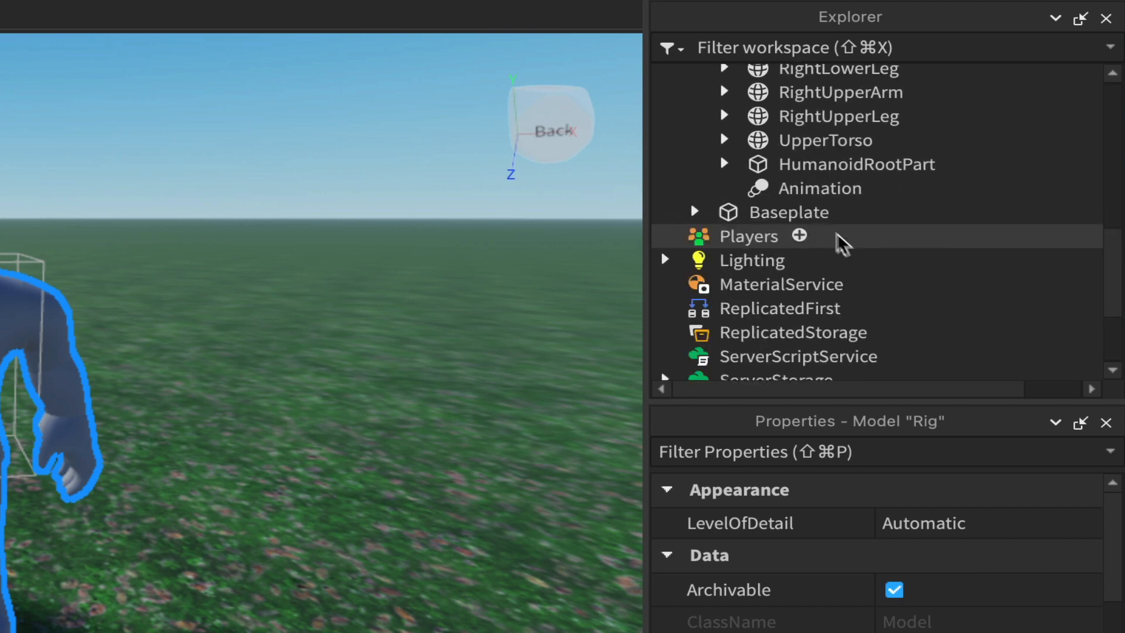
pyautogui.click(823, 188)
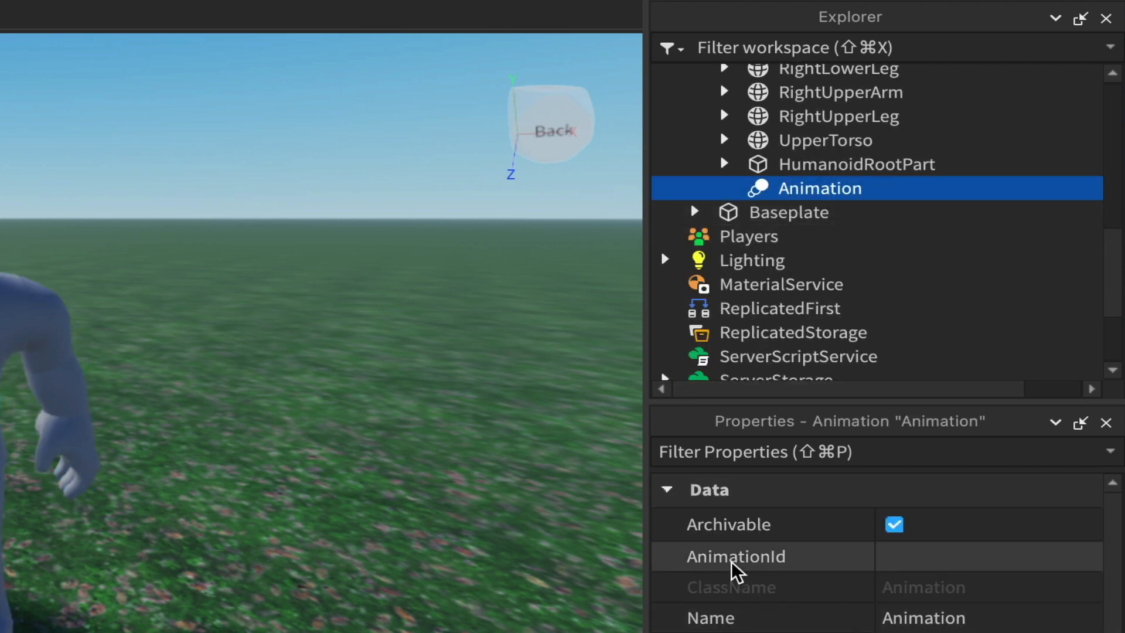
pyautogui.click(951, 562)
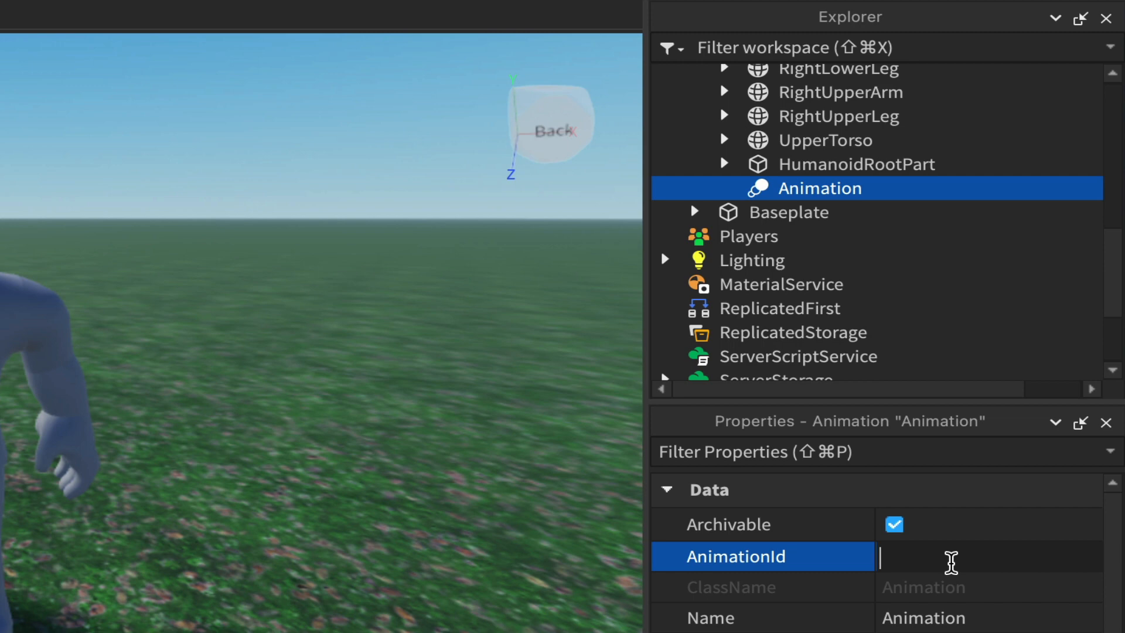
pyautogui.press('super+v')
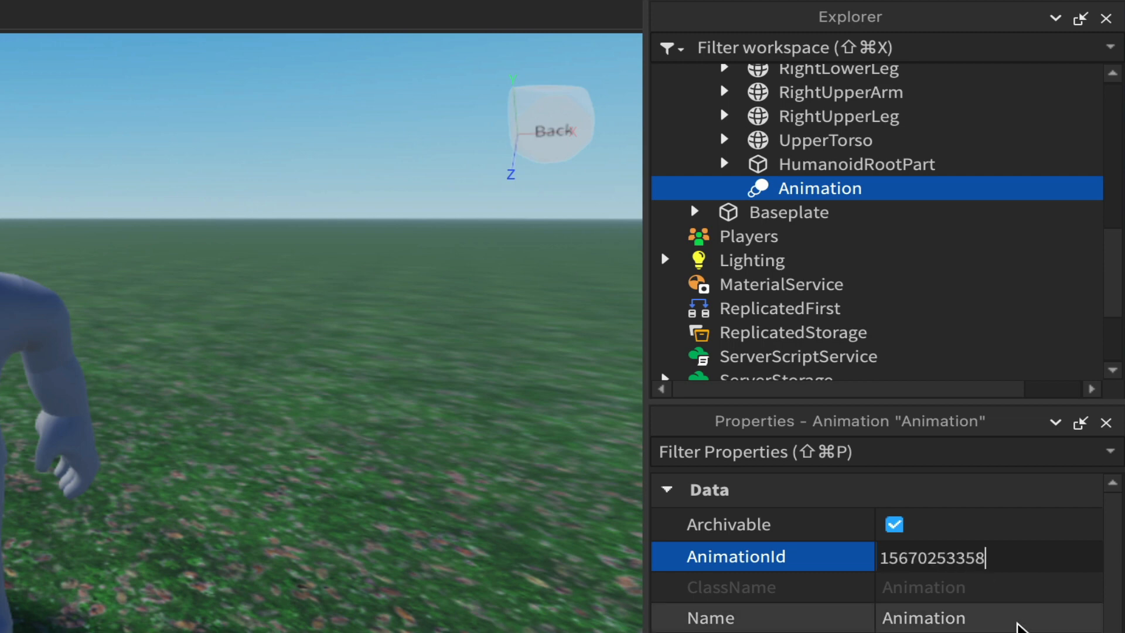
pyautogui.press('Return')
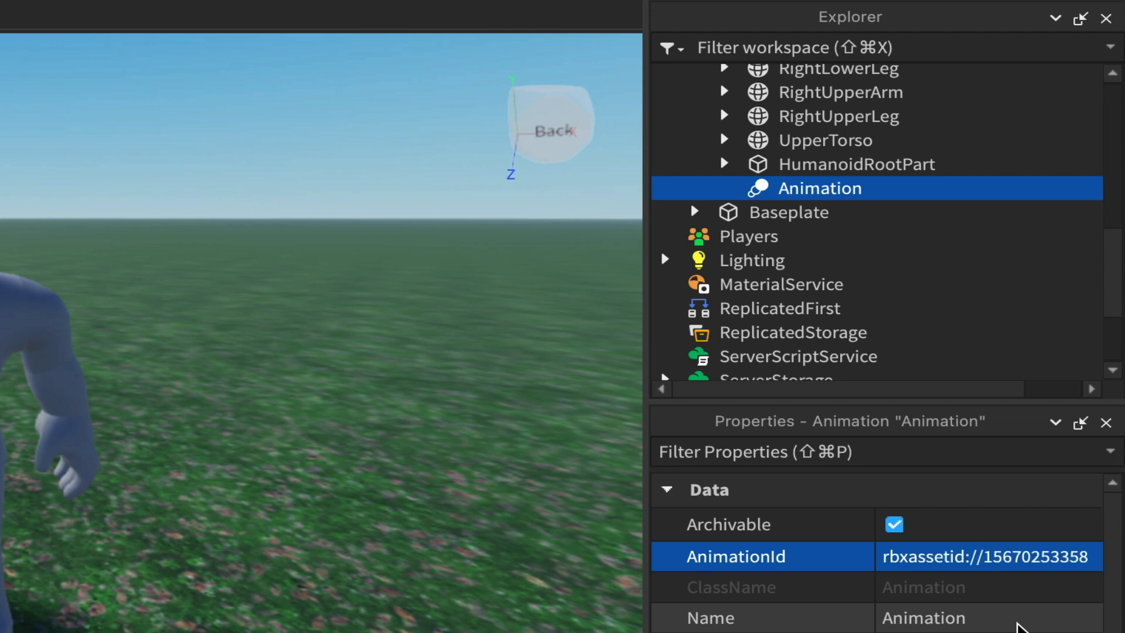
# - Rename the Animation object to MyWaveAnimation
pyautogui.doubleClick(807, 192)
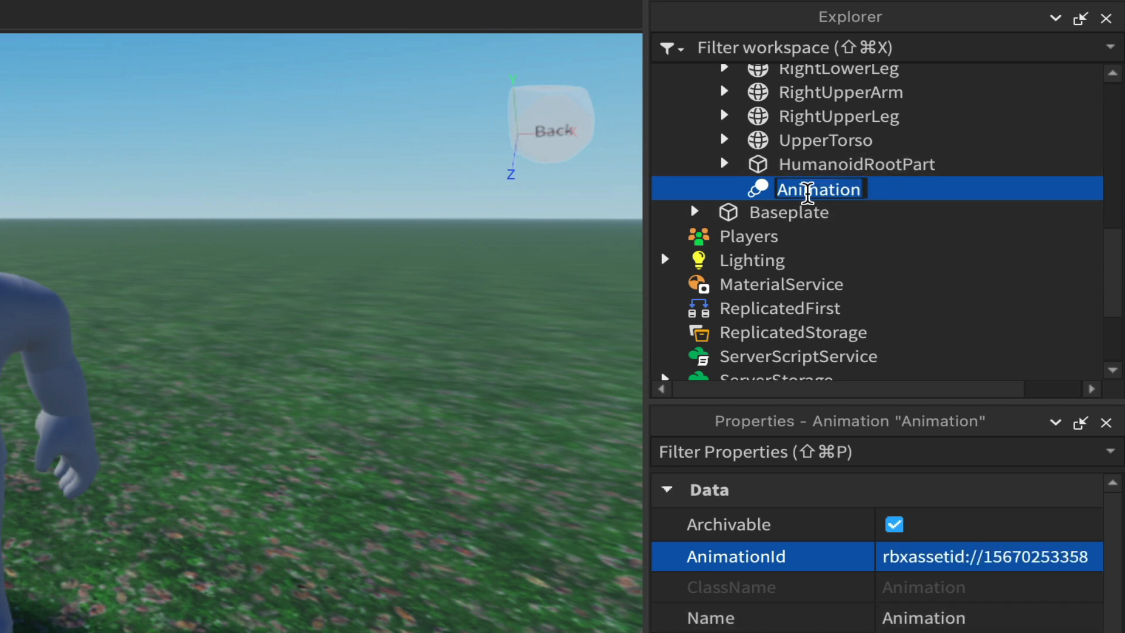
pyautogui.write('MyWaveAnimation')
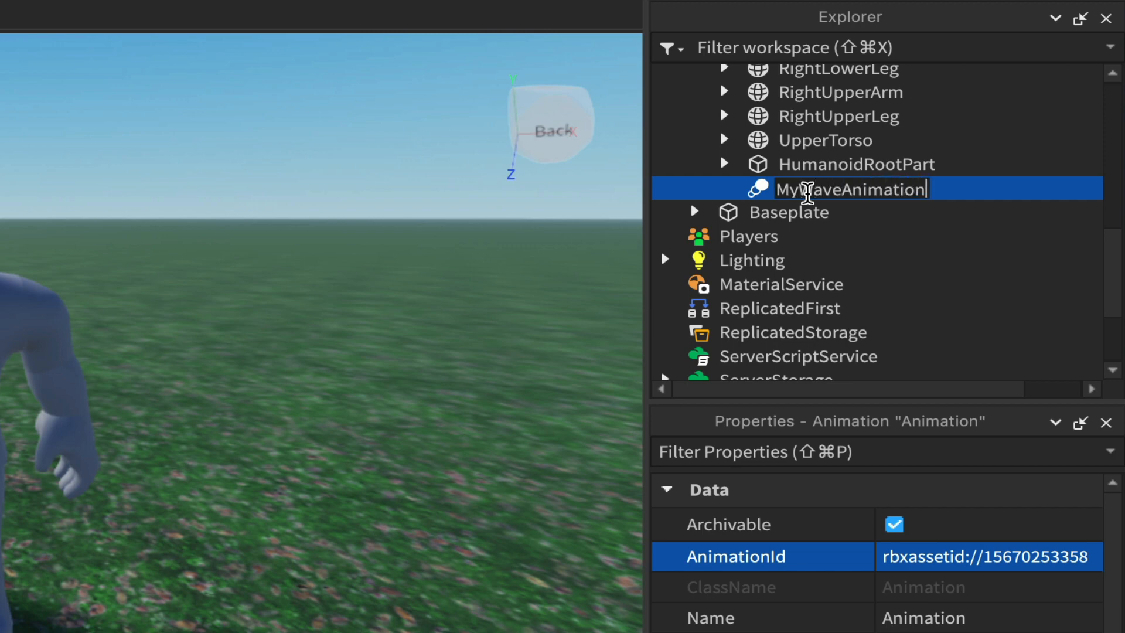
pyautogui.press('Return')
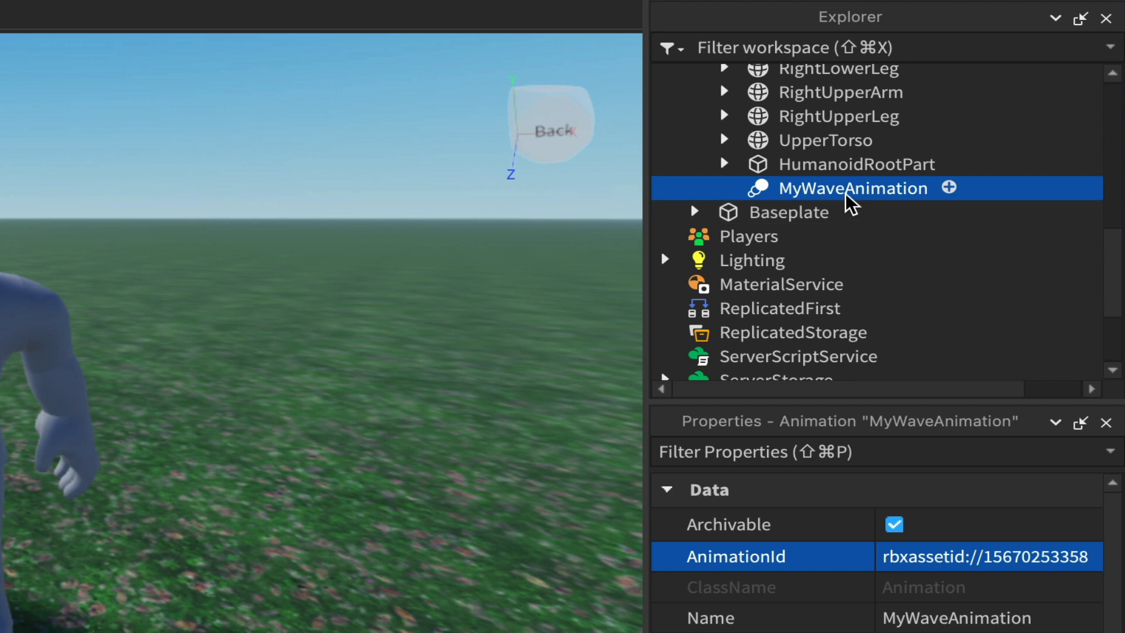
# - Insert a new Script object into the Rig model
pyautogui.scroll(6, 848, 198)
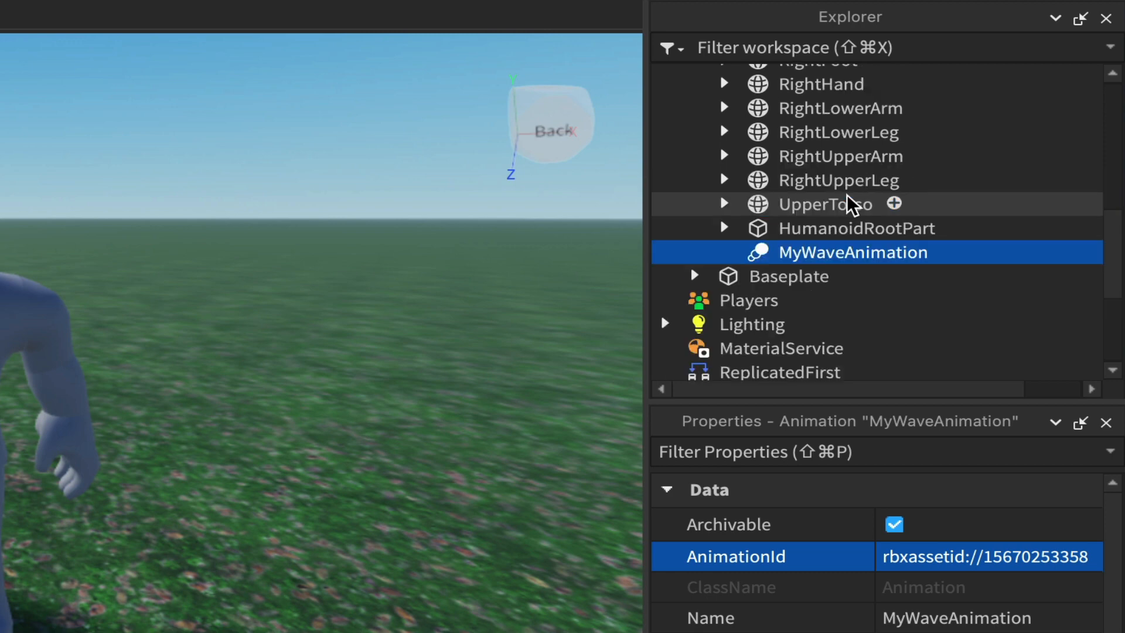
pyautogui.scroll(1, 850, 205)
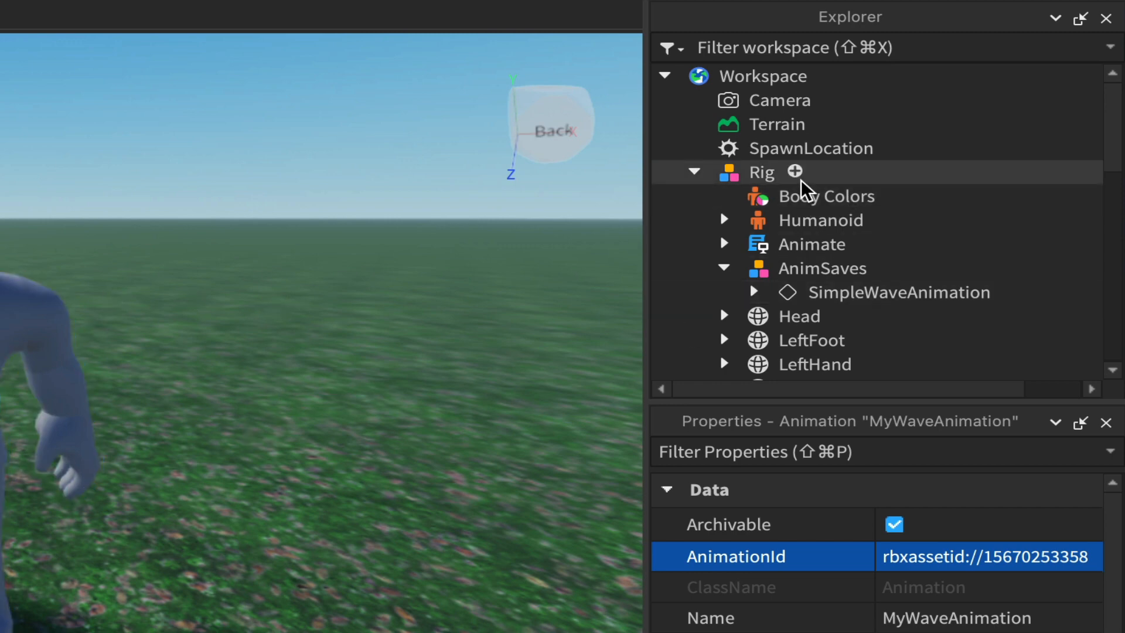
pyautogui.click(761, 175)
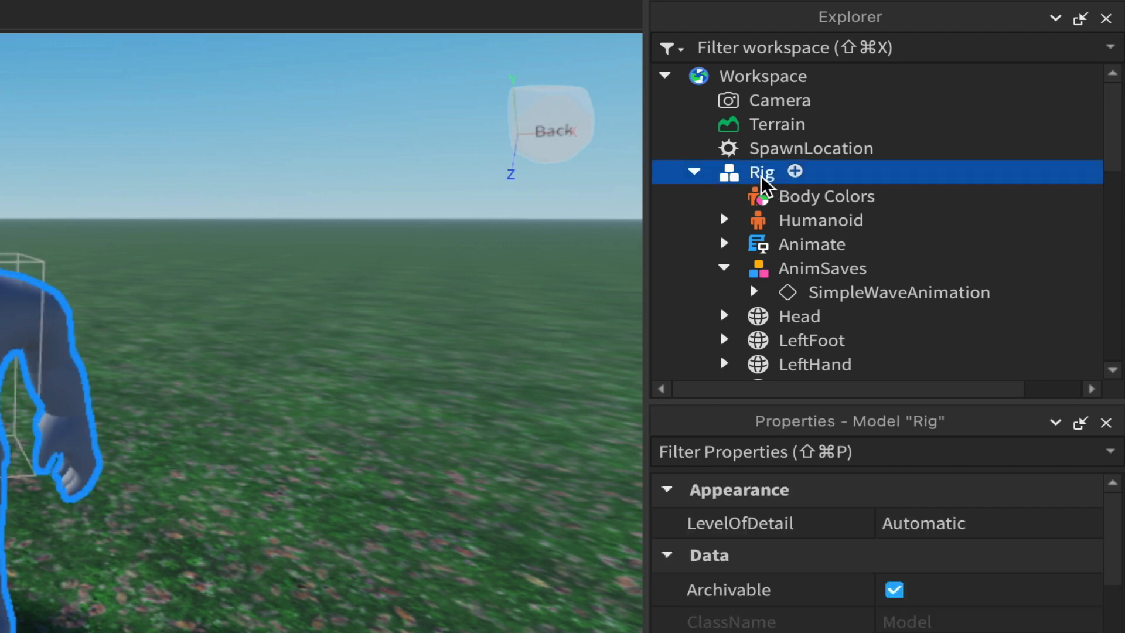
pyautogui.click(796, 171)
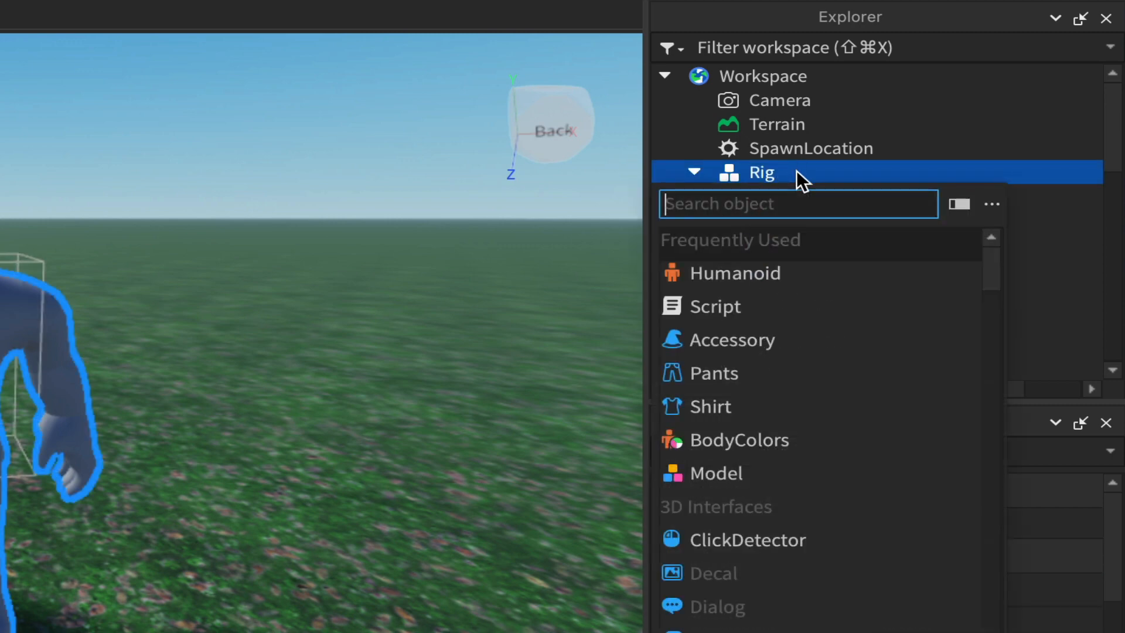
pyautogui.click(718, 305)
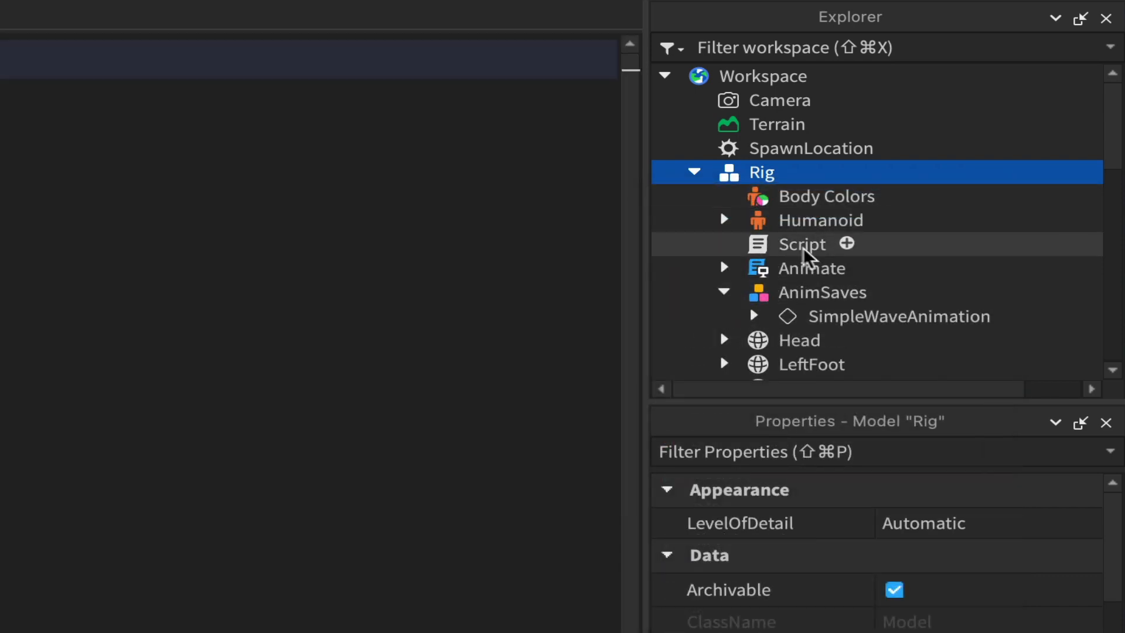
# - Rename the new script to animateRigScript
pyautogui.click(803, 247)
pyautogui.click(802, 247)
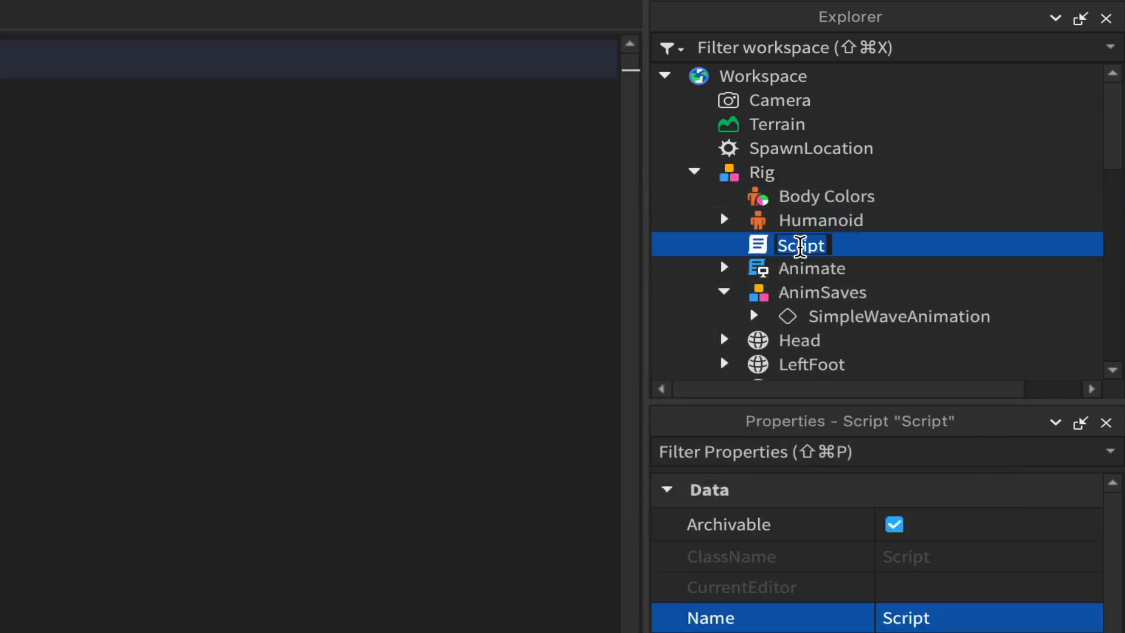
pyautogui.write('lan')
pyautogui.press('BackSpace')
pyautogui.press('BackSpace')
pyautogui.press('BackSpace')
pyautogui.write('anima')
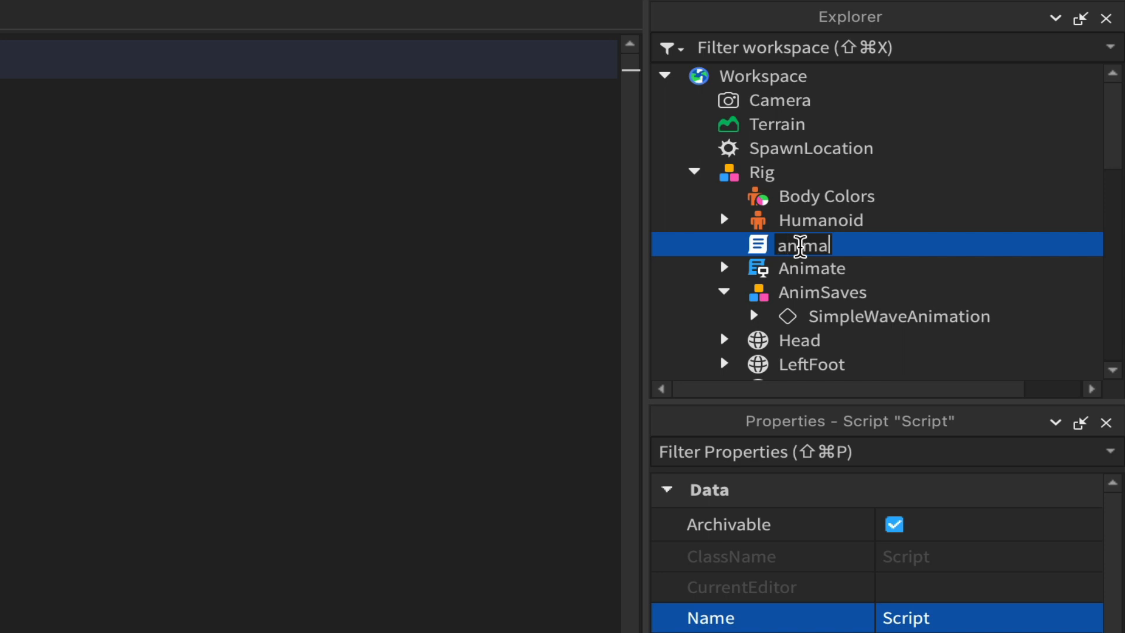
pyautogui.write('teRigh')
pyautogui.press('BackSpace')
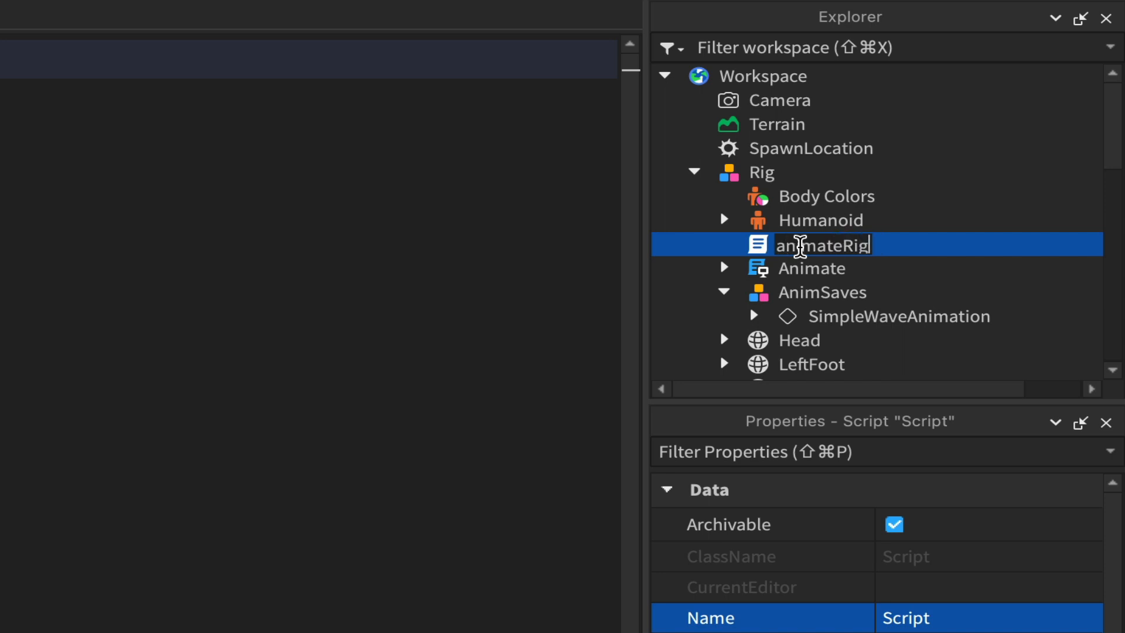
pyautogui.write('Script')
pyautogui.press('Return')
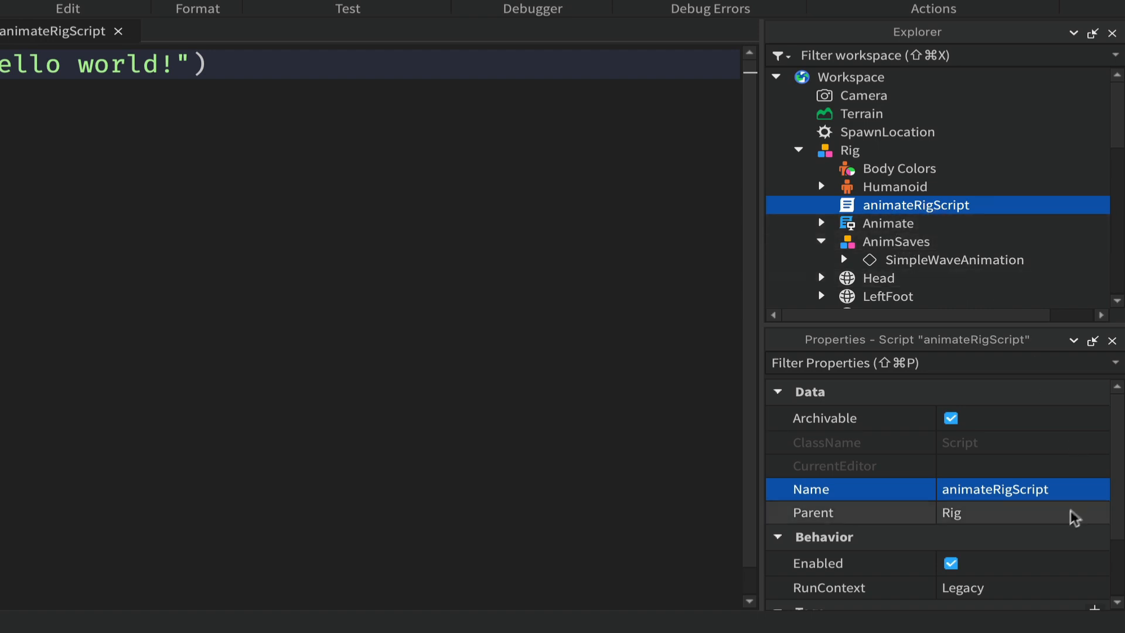
# - Set the script's RunContext property to Client
pyautogui.scroll(-3, 1065, 530)
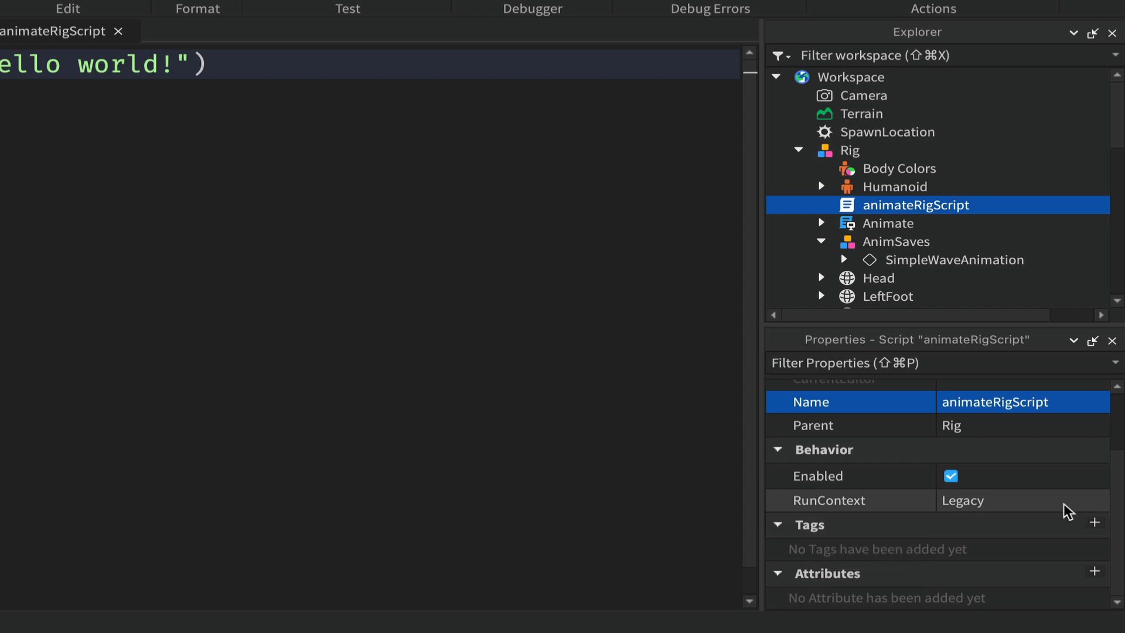
pyautogui.click(1100, 503)
pyautogui.click(1100, 504)
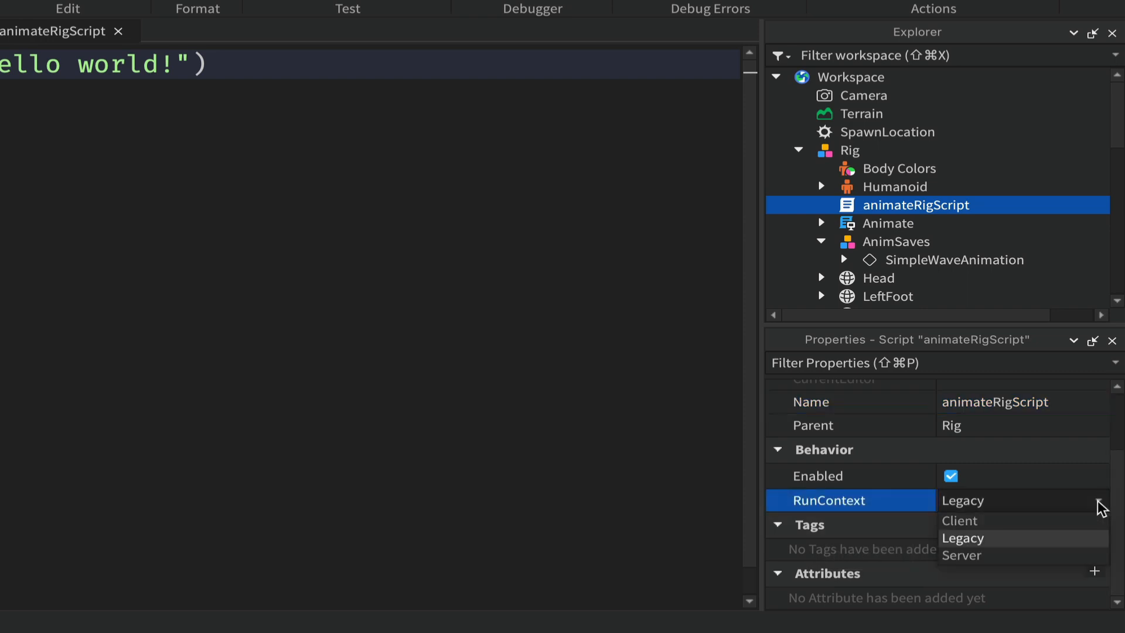
pyautogui.click(972, 521)
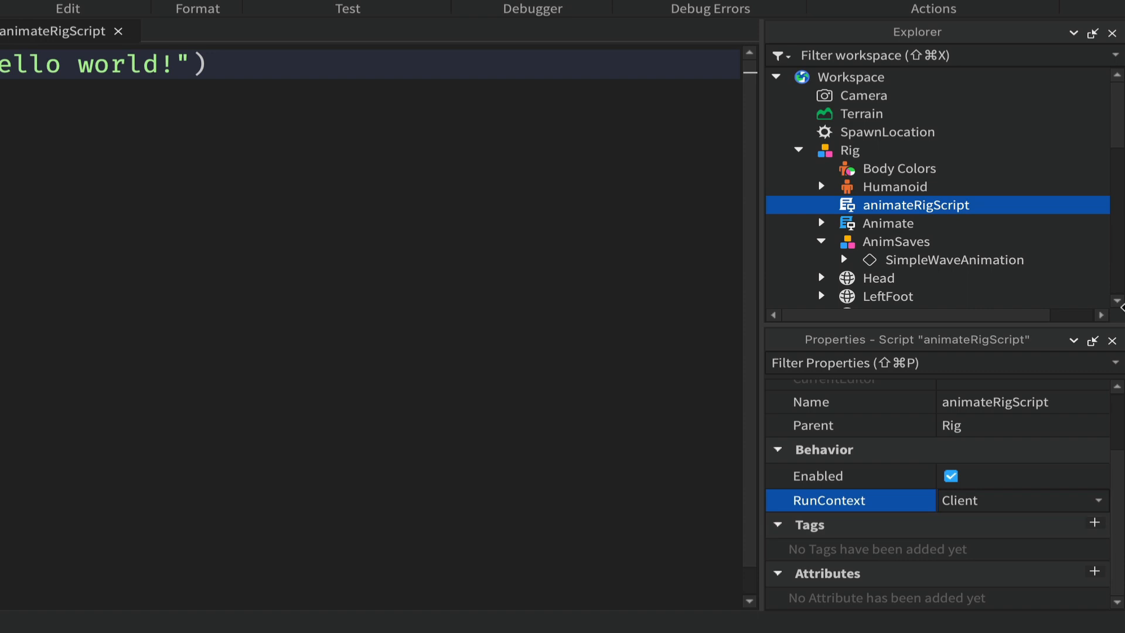
# - Delete the default print("Hello world!") line in the script and add blank lines
pyautogui.moveTo(898, 206)
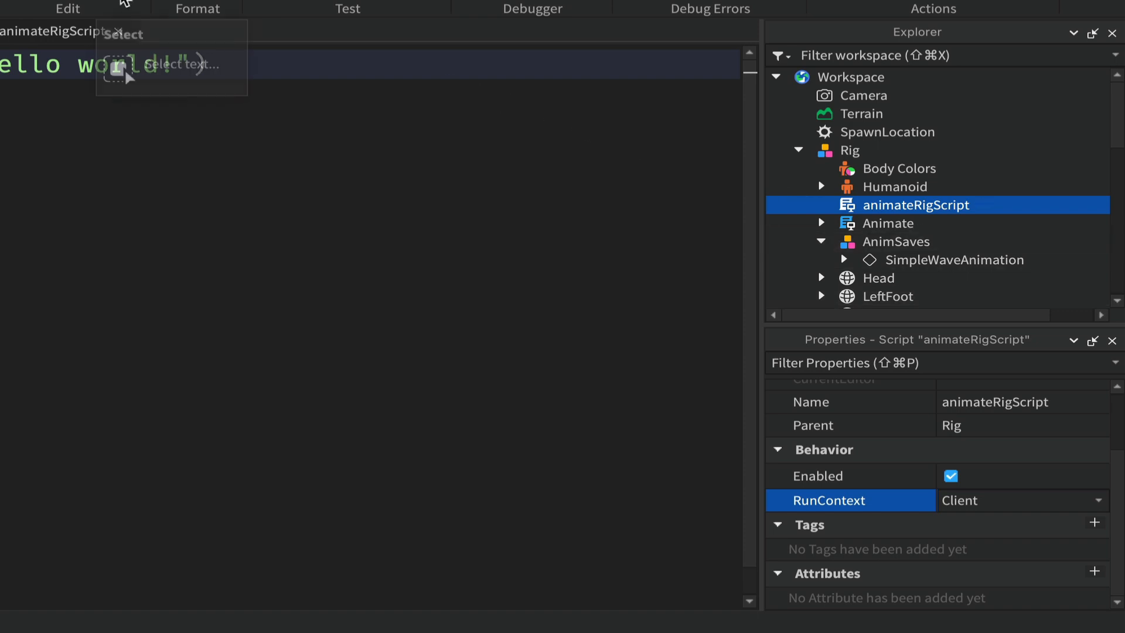
pyautogui.moveTo(249, 74); pyautogui.dragTo(1, 66)
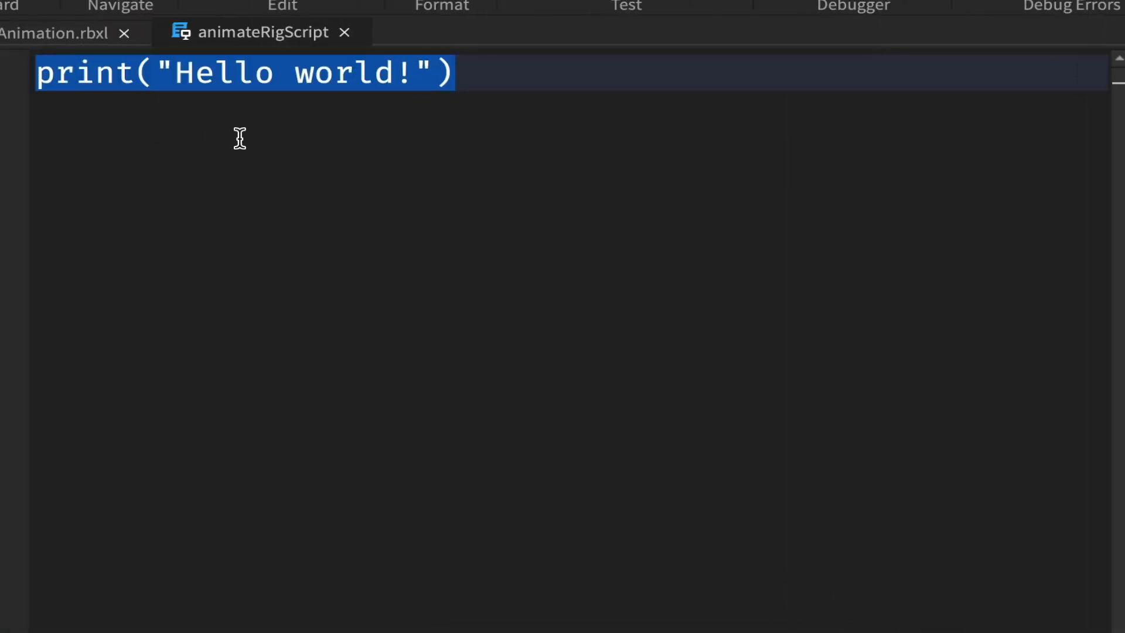
pyautogui.press('BackSpace')
pyautogui.press('Return')
pyautogui.press('Return')
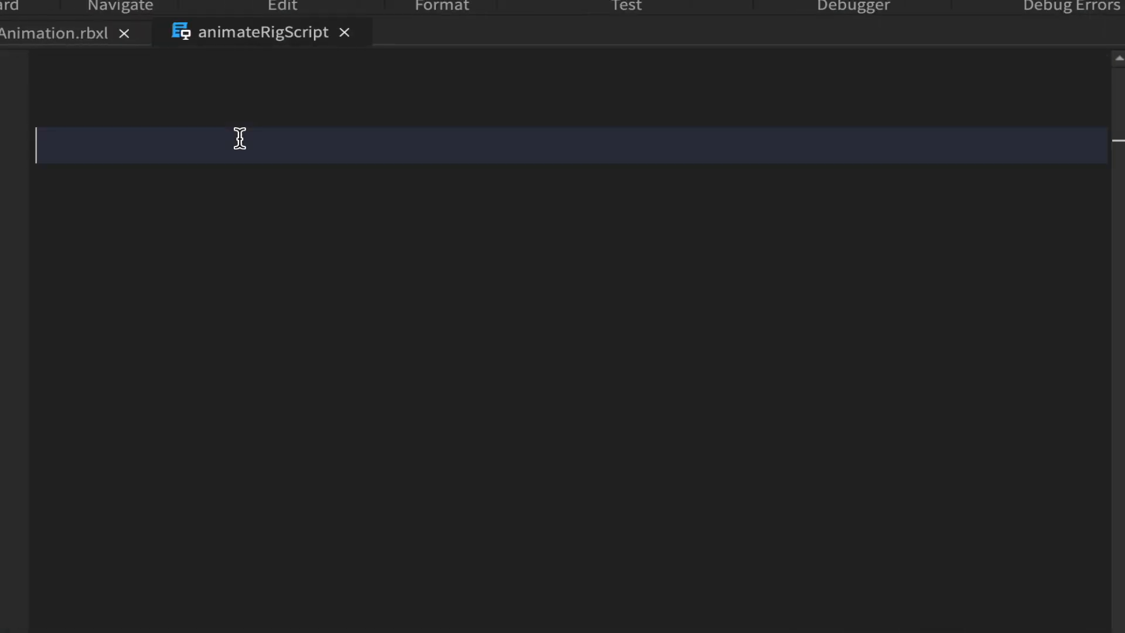
# - Write the line local waveAnim = script.Parent.MyWaveAnimation in the script
pyautogui.write('local')
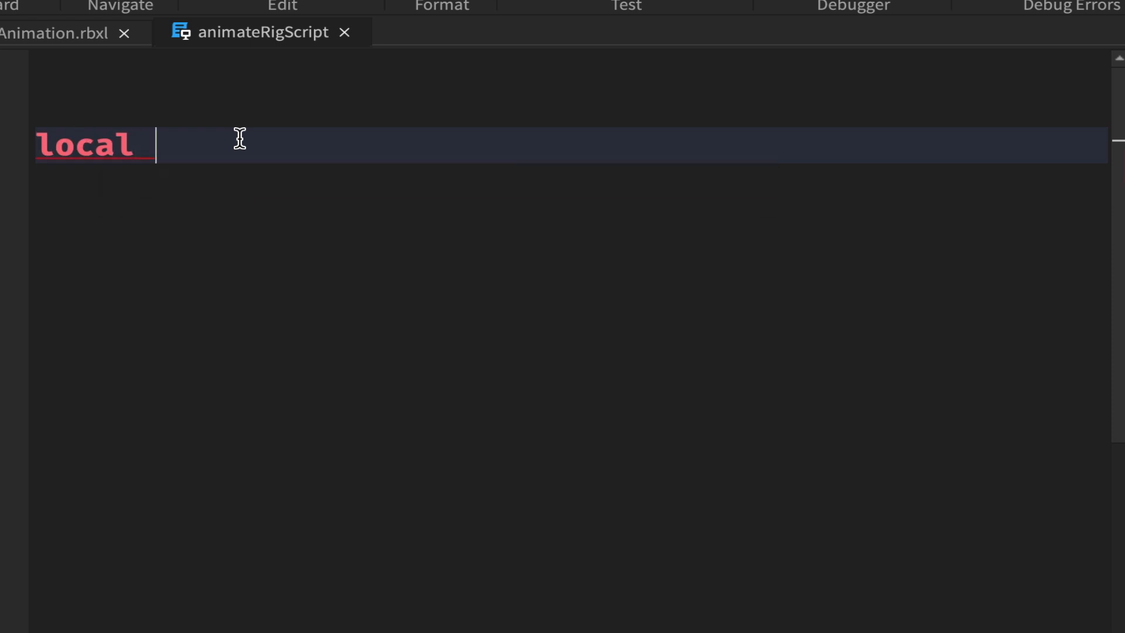
pyautogui.write(' wave')
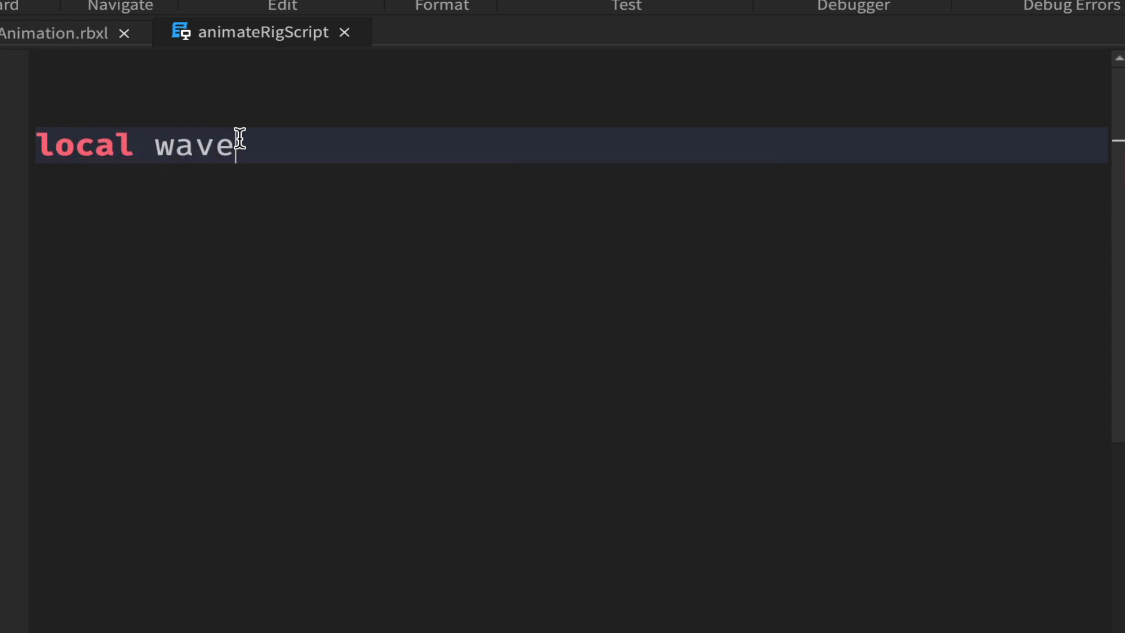
pyautogui.write('Animn')
pyautogui.press('BackSpace')
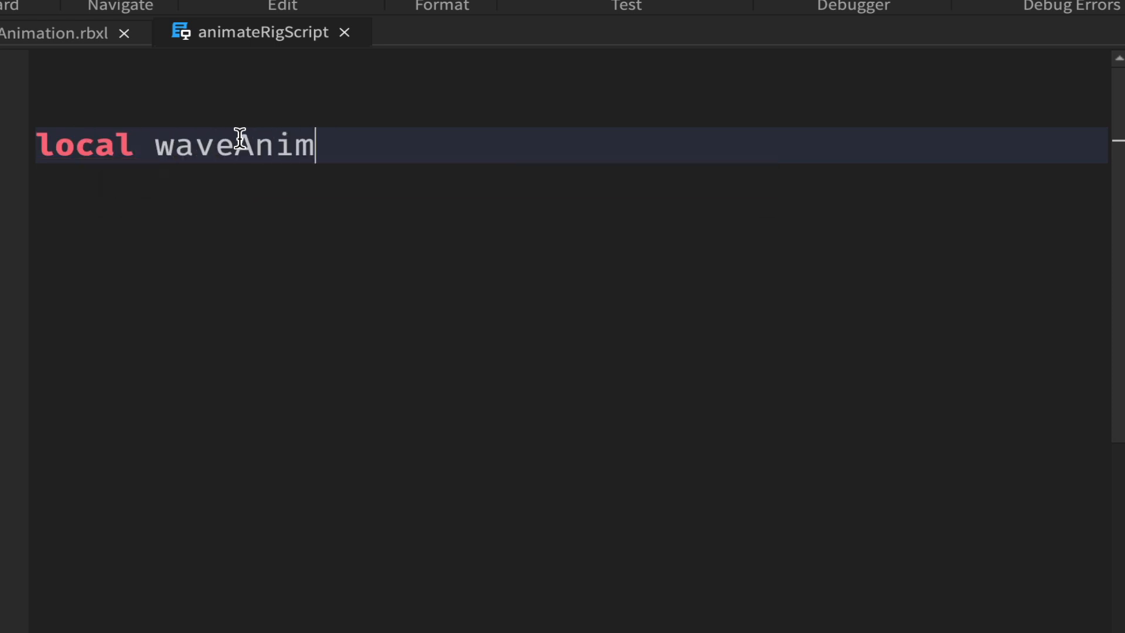
pyautogui.write('= ')
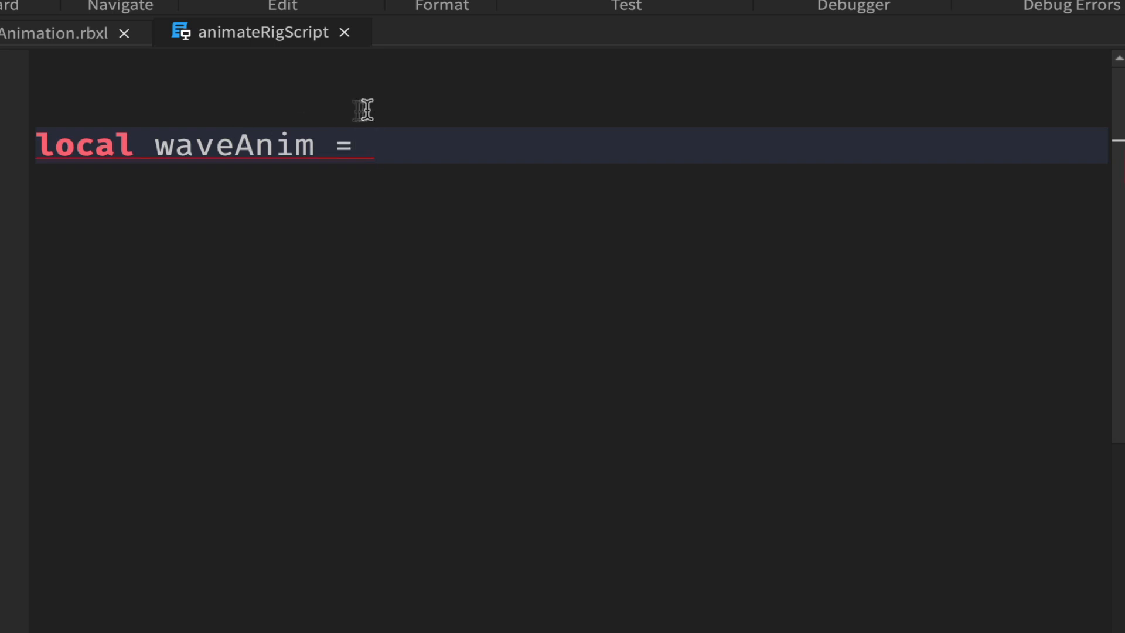
pyautogui.write('script.')
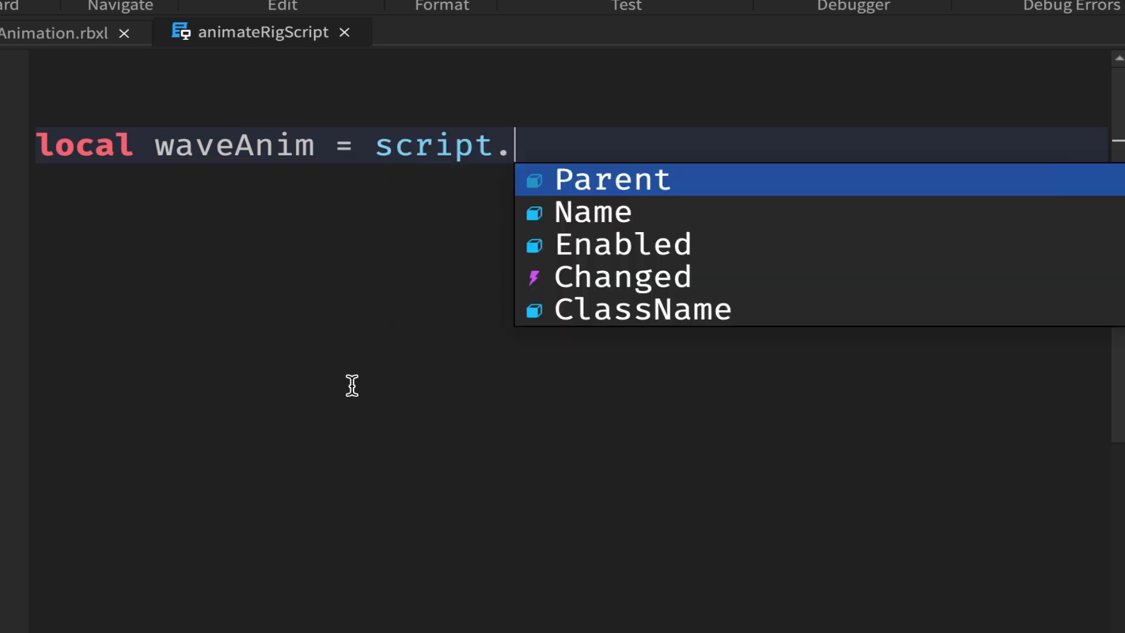
pyautogui.write('Parent.M')
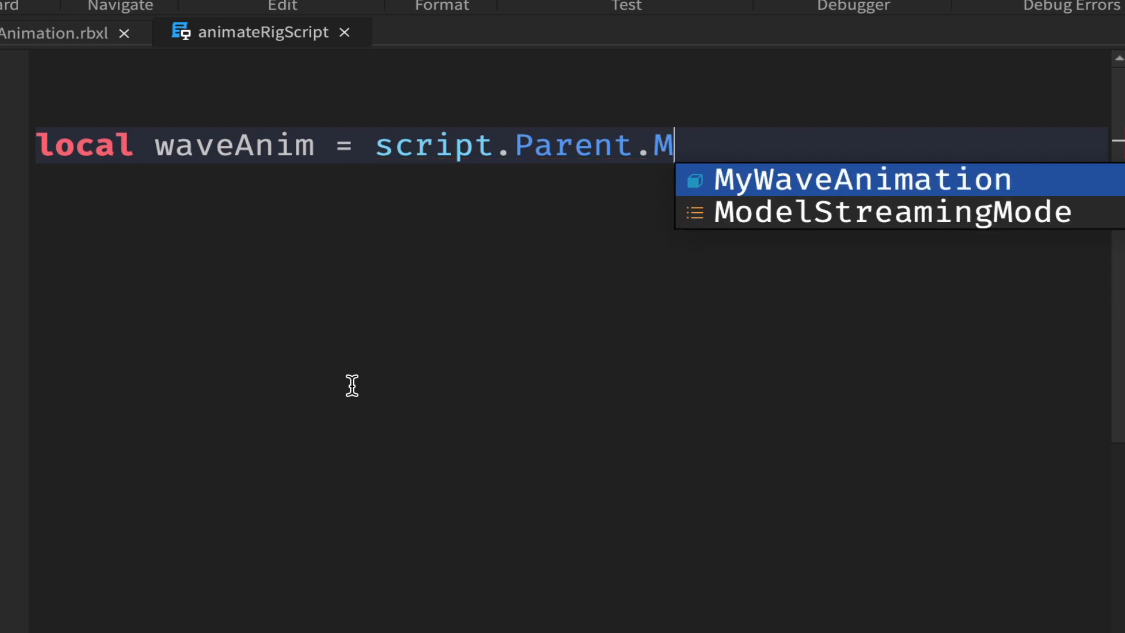
pyautogui.press('Tab')
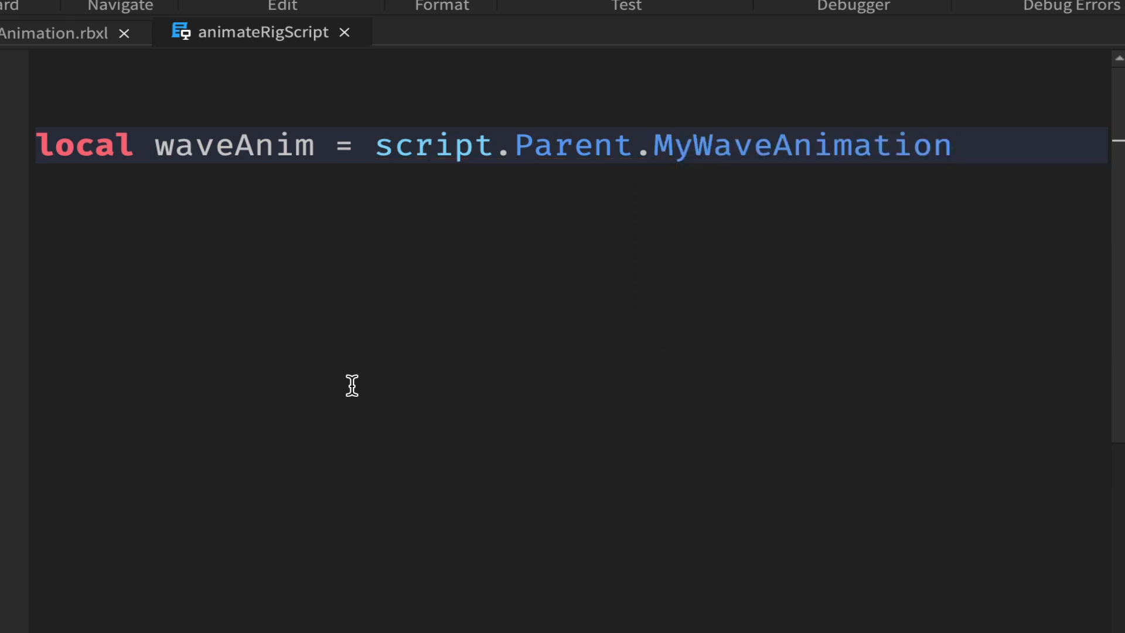
pyautogui.press('Return')
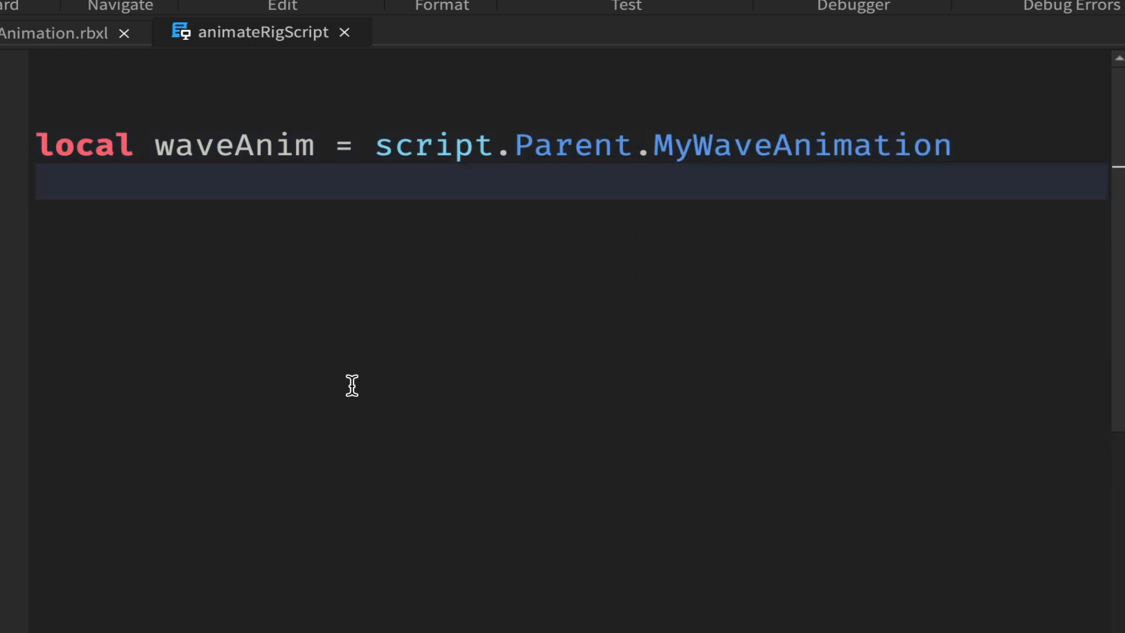
# - Write the line local humanoid = script.Parent.Humanoid below it
pyautogui.write('local hum')
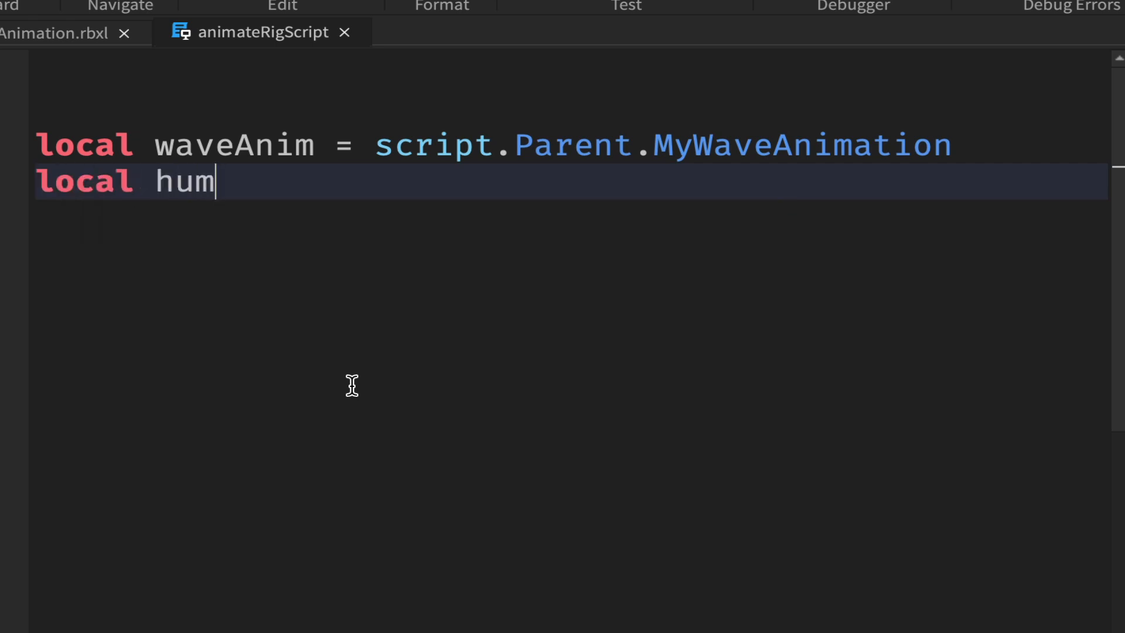
pyautogui.write('anoid')
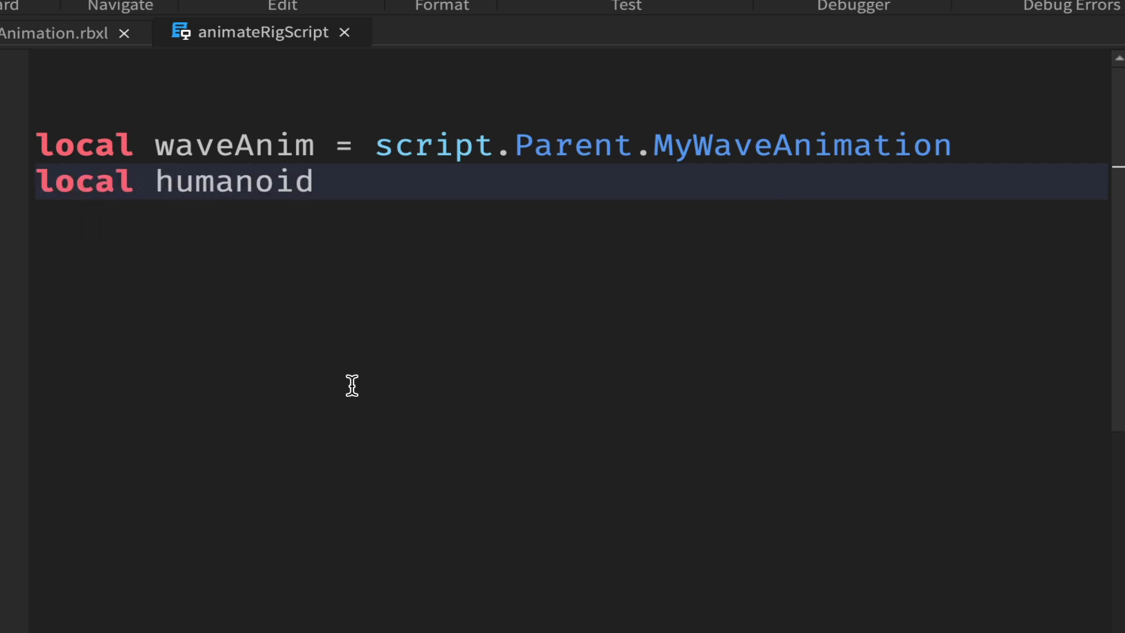
pyautogui.write(' = script.')
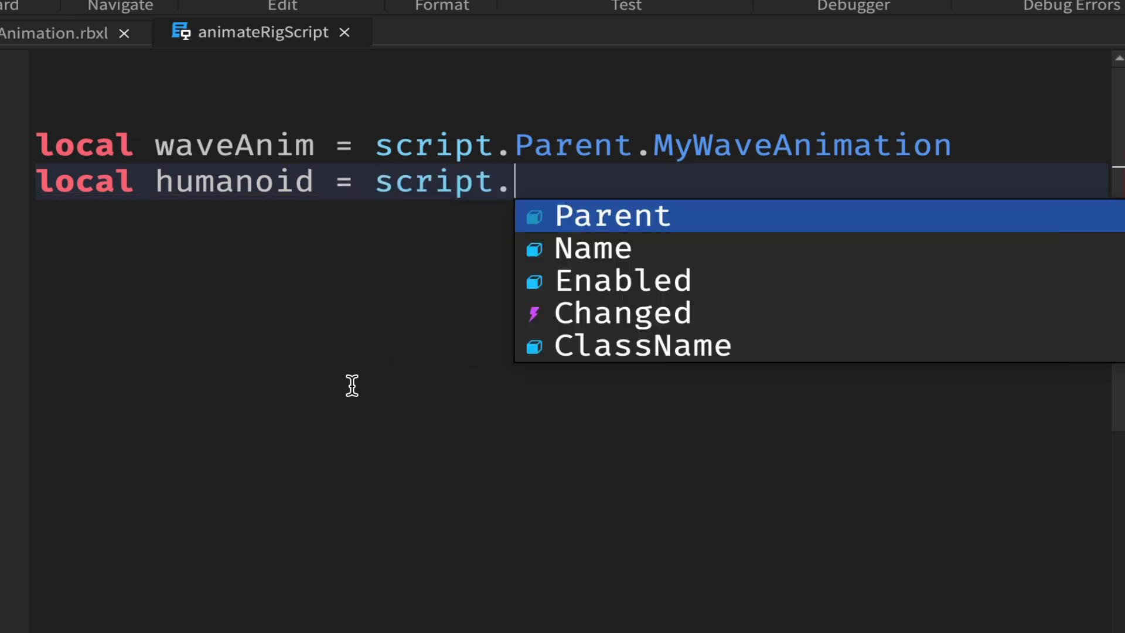
pyautogui.press('Tab')
pyautogui.write(',')
pyautogui.press('BackSpace')
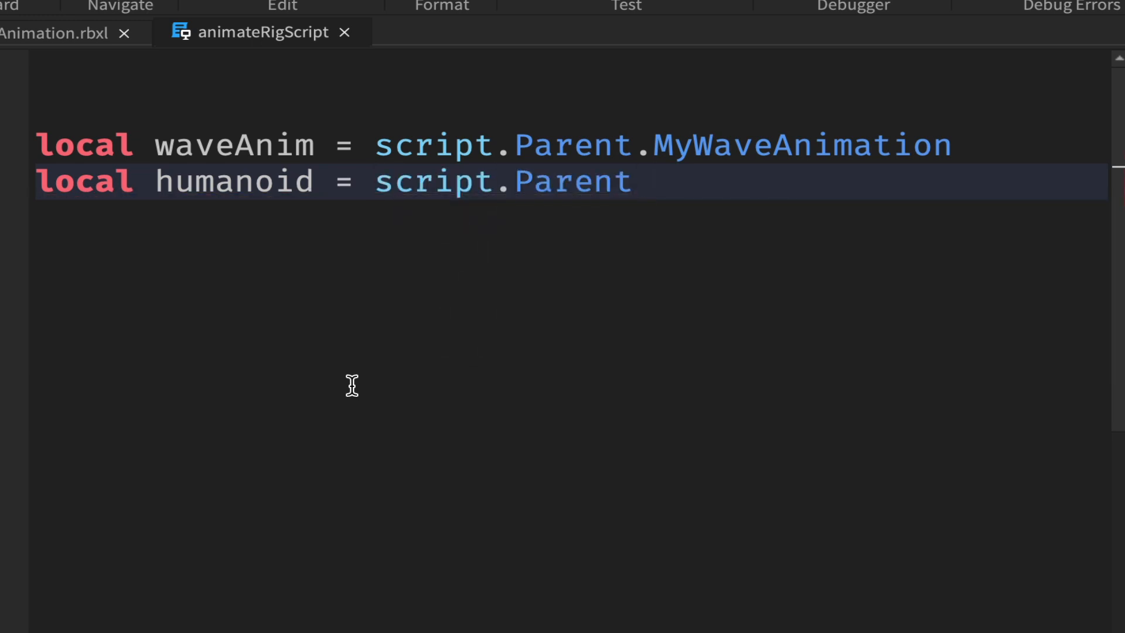
pyautogui.write('.H')
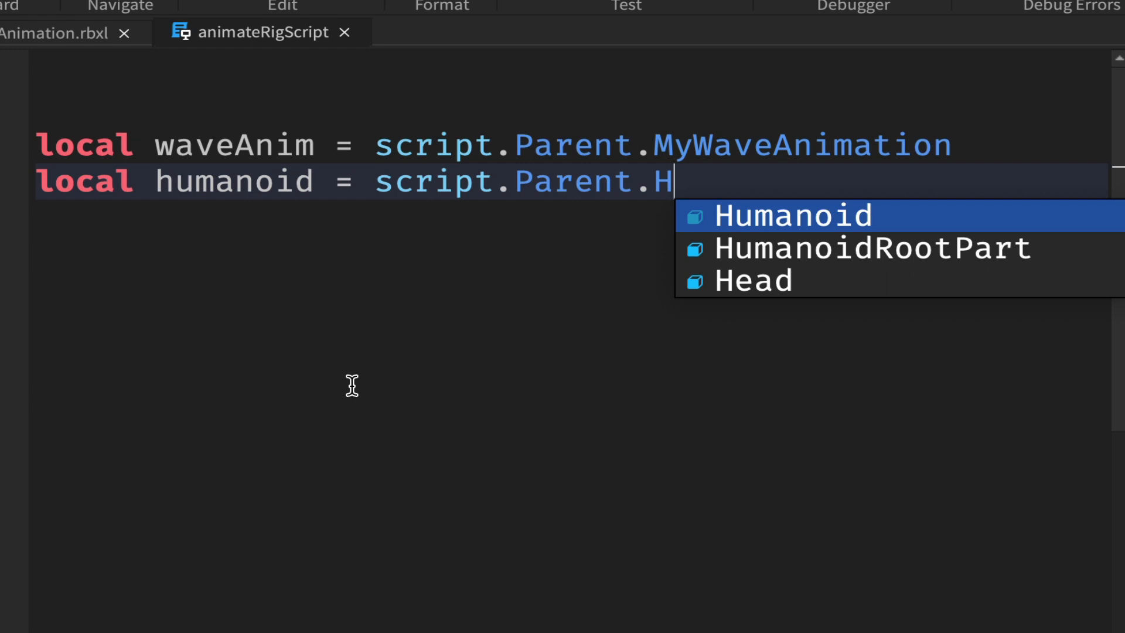
pyautogui.press('Tab')
pyautogui.press('Return')
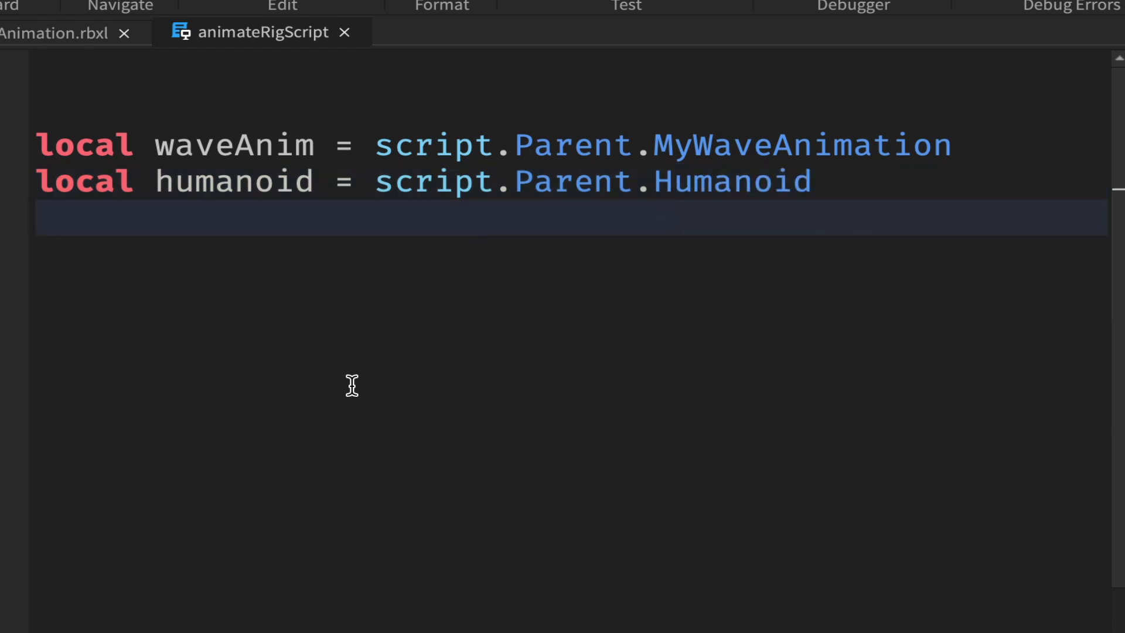
# - Write the line local animTrack = humanoid:LoadAnimation(waveAnim) on the third line
pyautogui.write('lo')
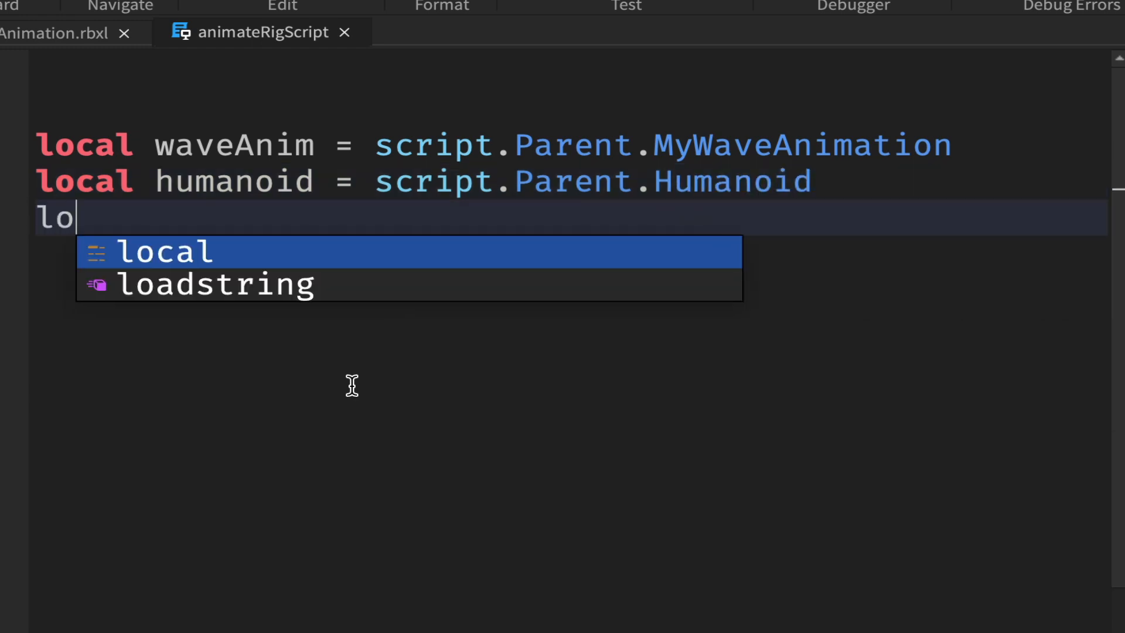
pyautogui.write('cal animTrack = ')
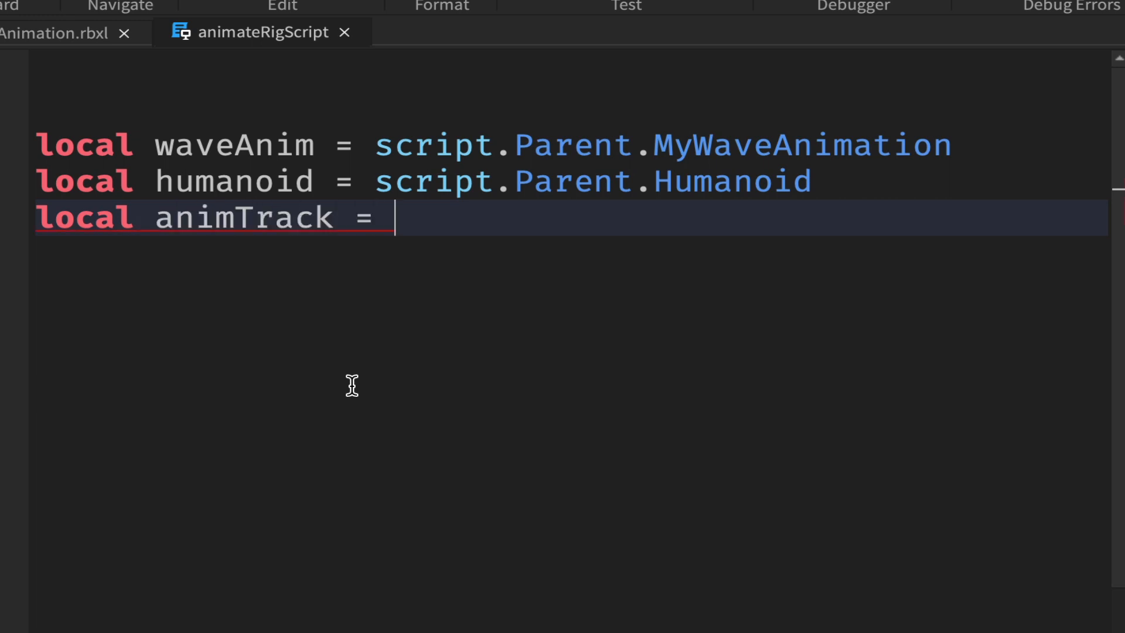
pyautogui.write('hu')
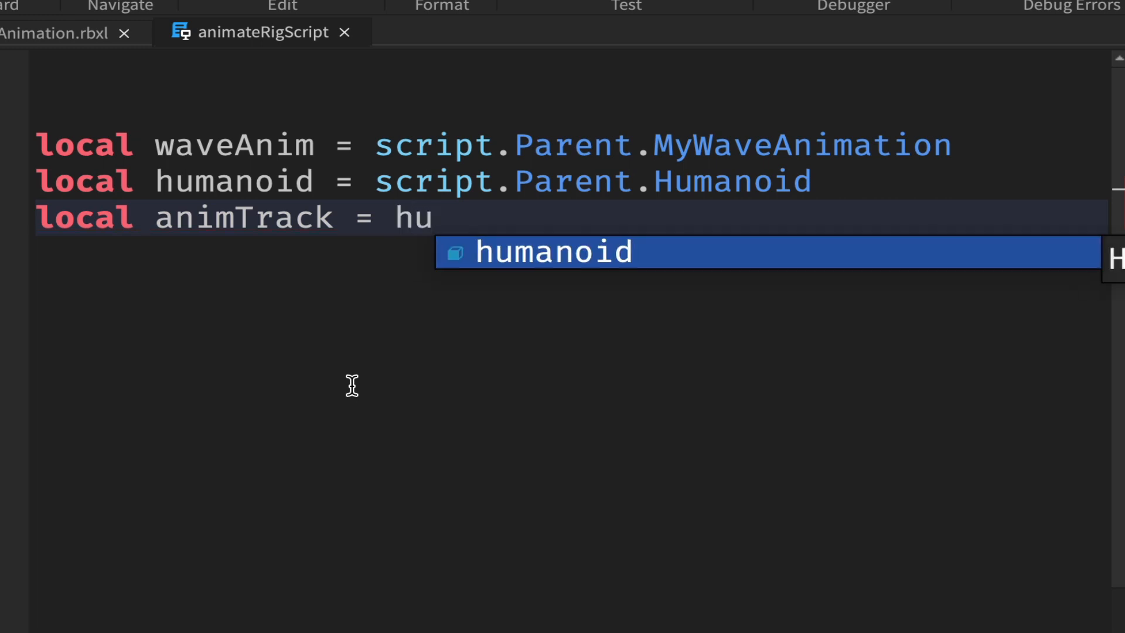
pyautogui.write('manoid:')
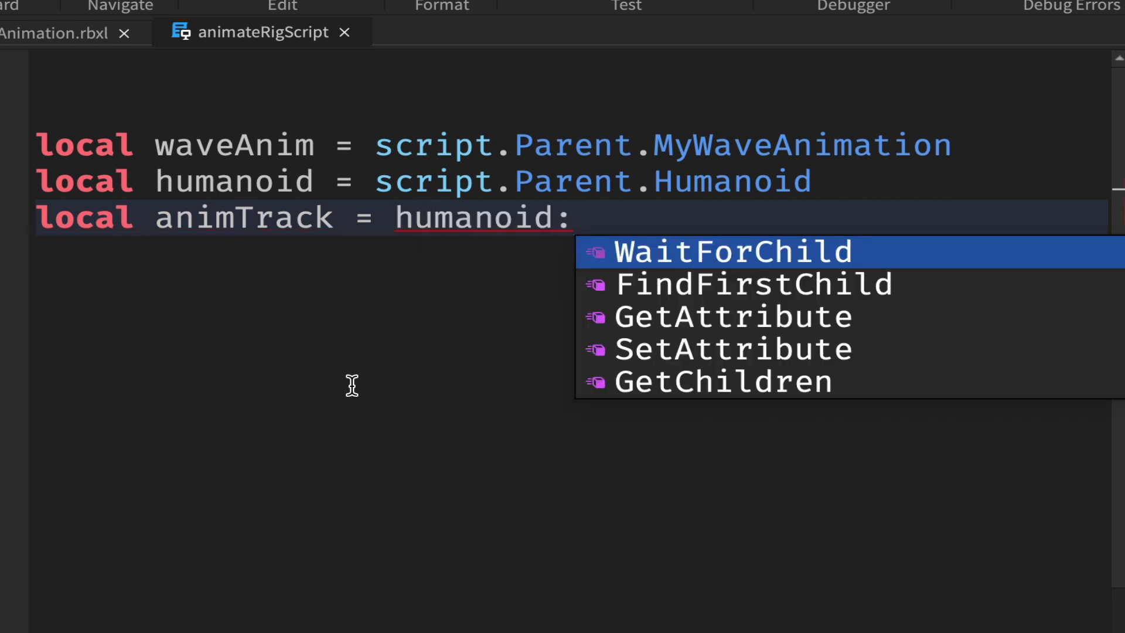
pyautogui.write('LoadAnimation(')
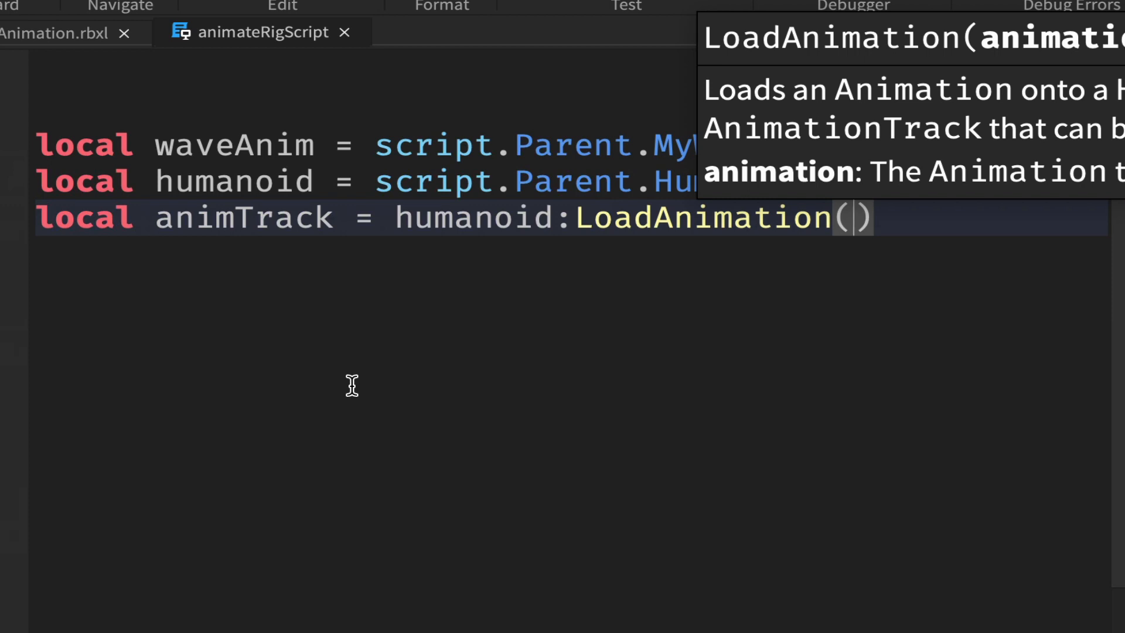
pyautogui.write('w')
pyautogui.press('Tab')
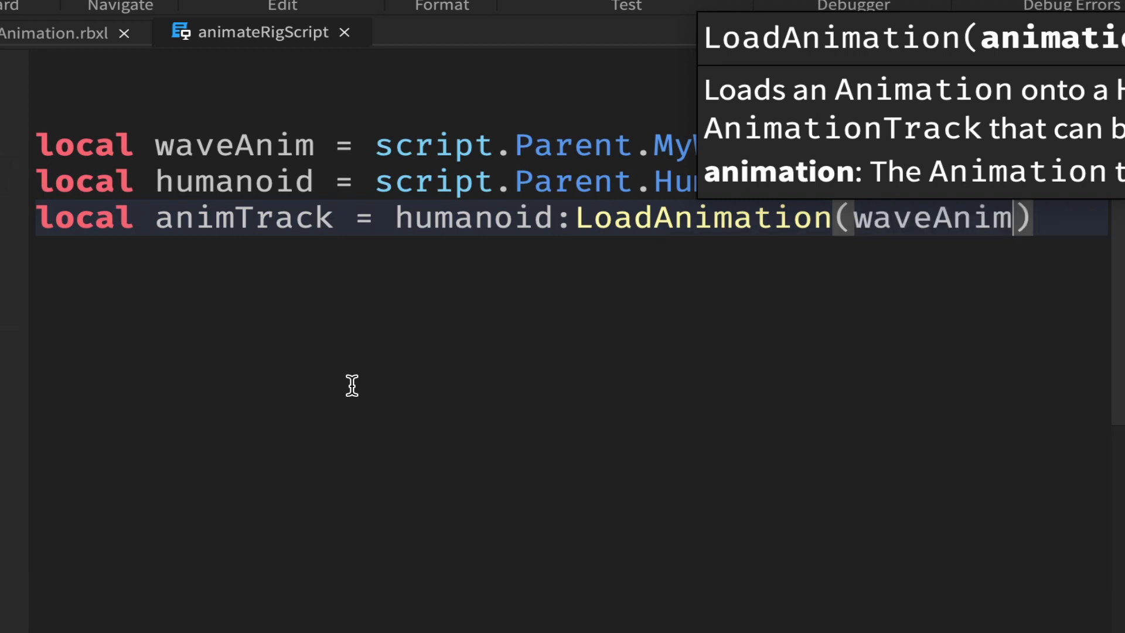
# - Write the line animTrack:Play() on the fourth line of the script
pyautogui.press('Right')
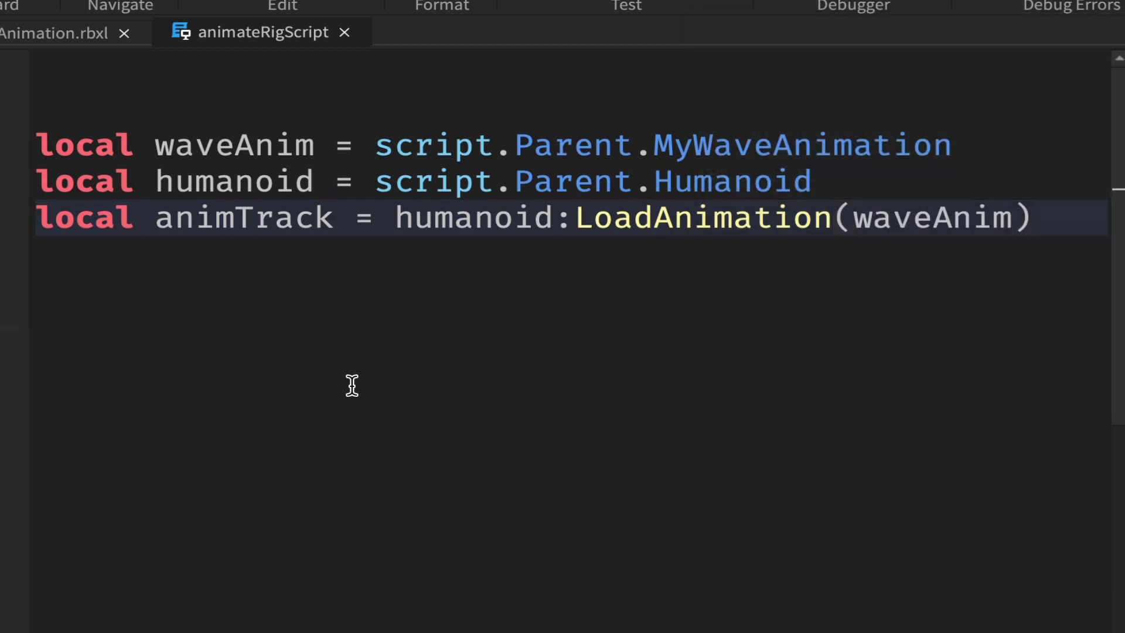
pyautogui.press('Return')
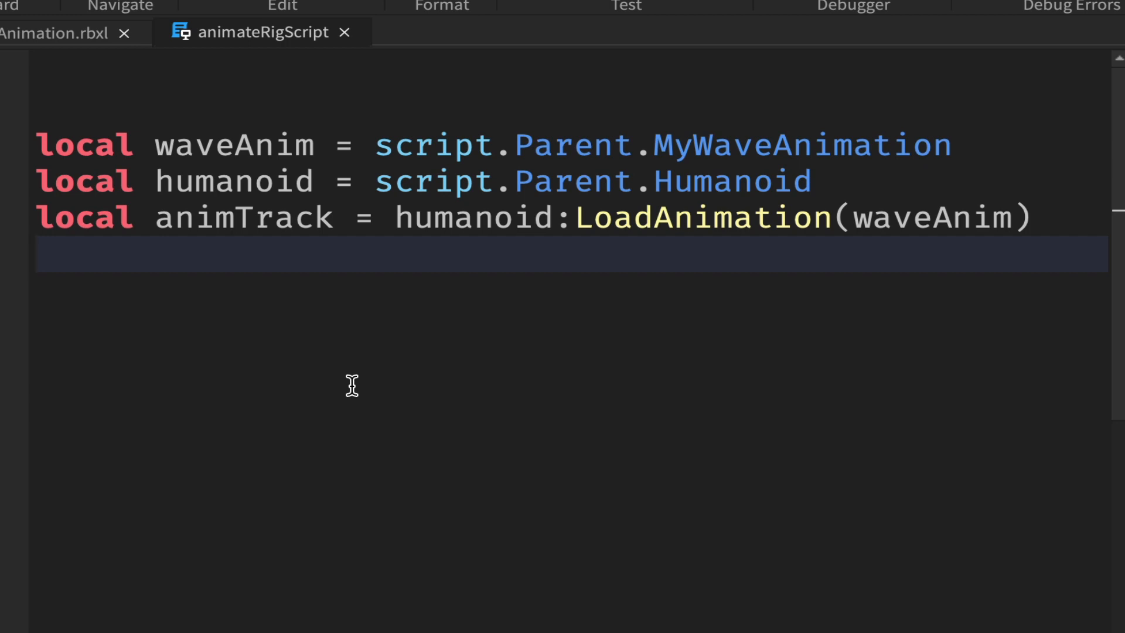
pyautogui.write('w')
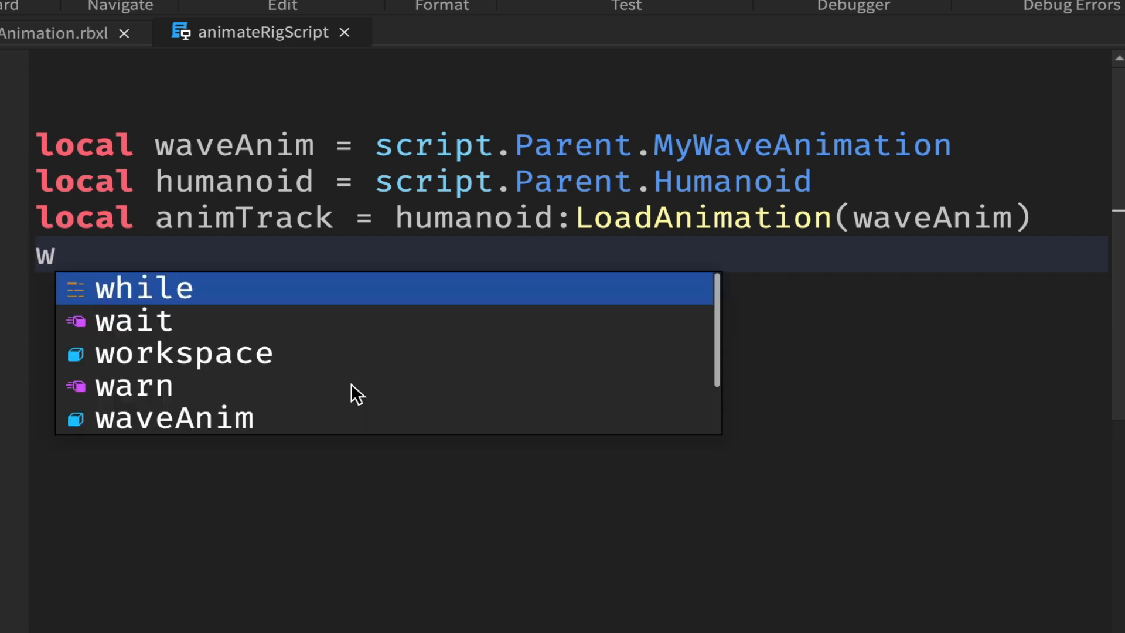
pyautogui.press('BackSpace')
pyautogui.write('an')
pyautogui.press('Tab')
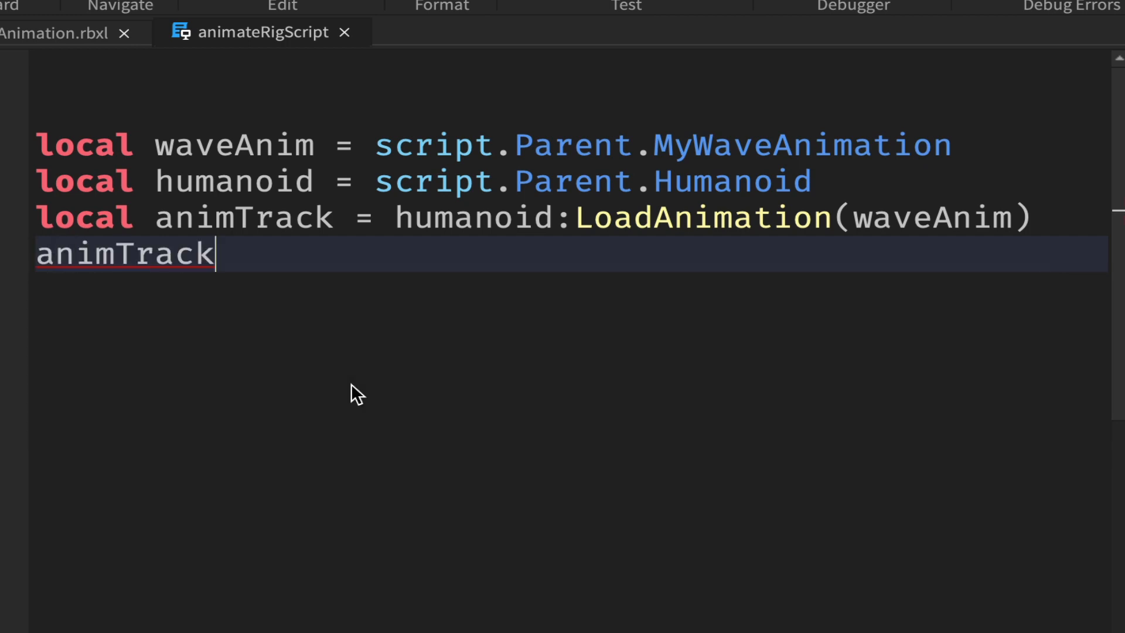
pyautogui.write(':Pl')
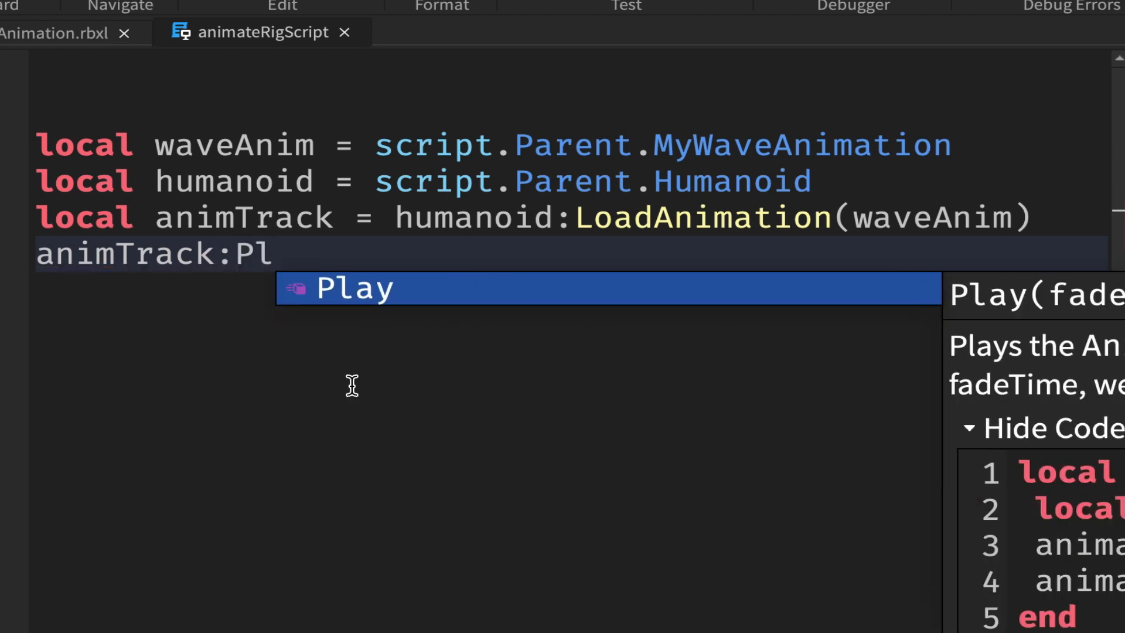
pyautogui.press('Tab')
pyautogui.press('End')
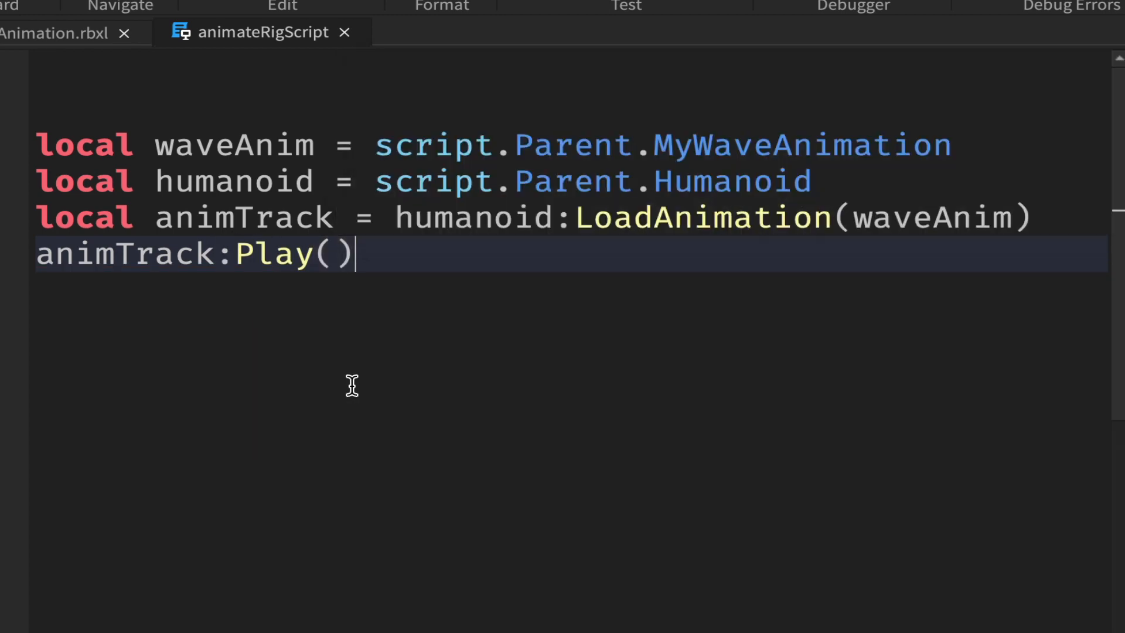
# - Add the line animTrack.Looped = true below the Play call
pyautogui.press('Return')
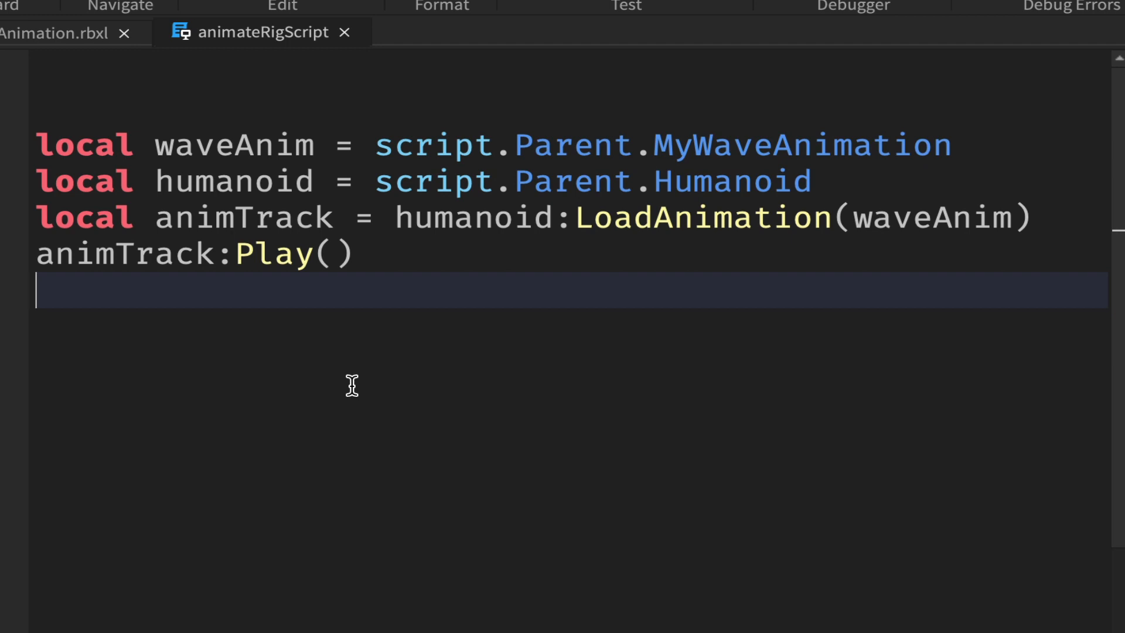
pyautogui.write('an')
pyautogui.press('Tab')
pyautogui.write('.')
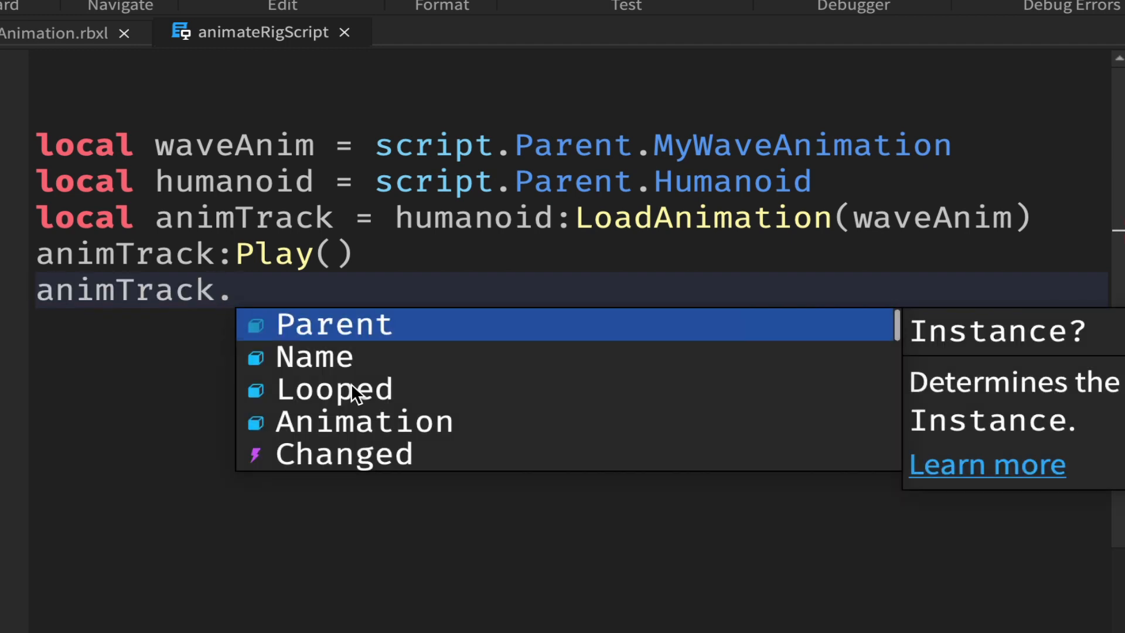
pyautogui.write('L')
pyautogui.press('Tab')
pyautogui.write('= t')
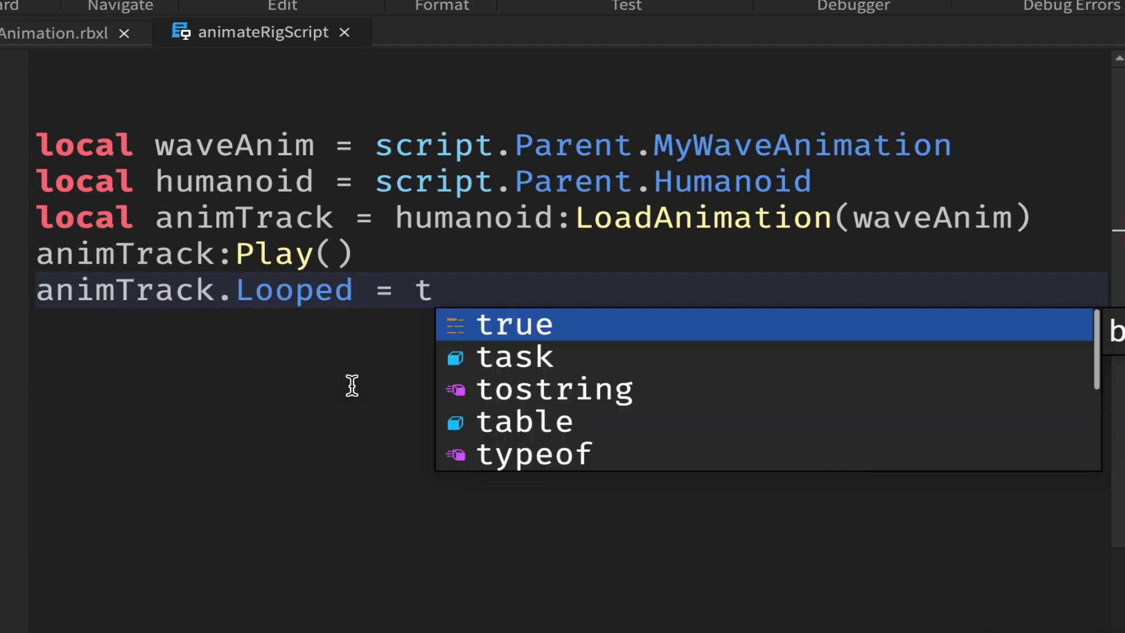
pyautogui.press('Tab')
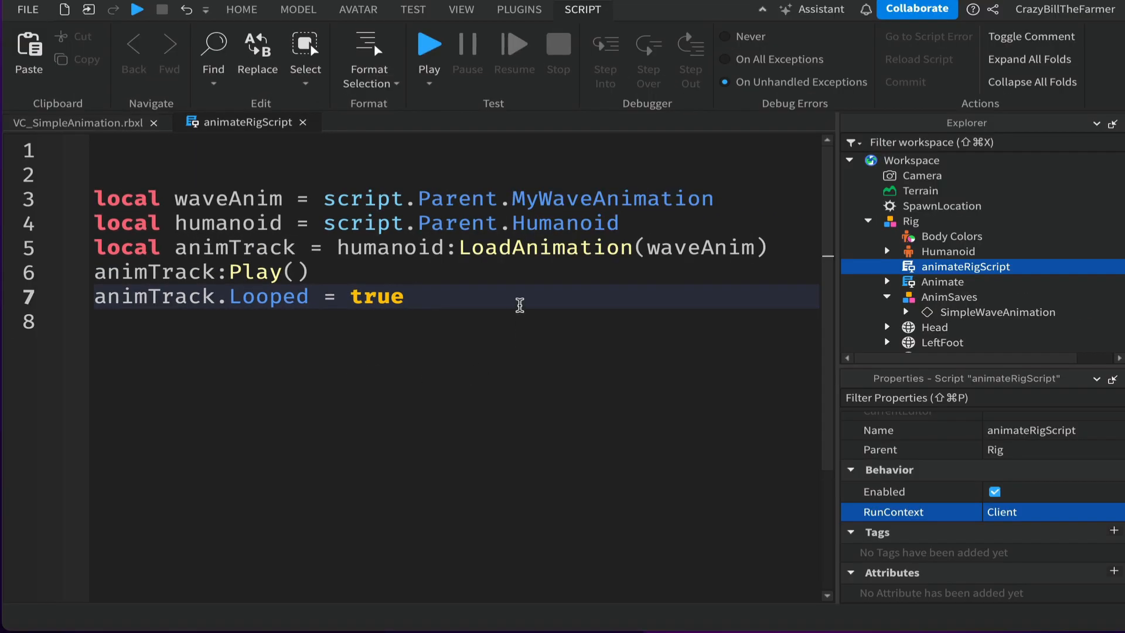
# - Open the Output window, clear its messages, and save the place to file
pyautogui.click(467, 13)
pyautogui.click(178, 37)
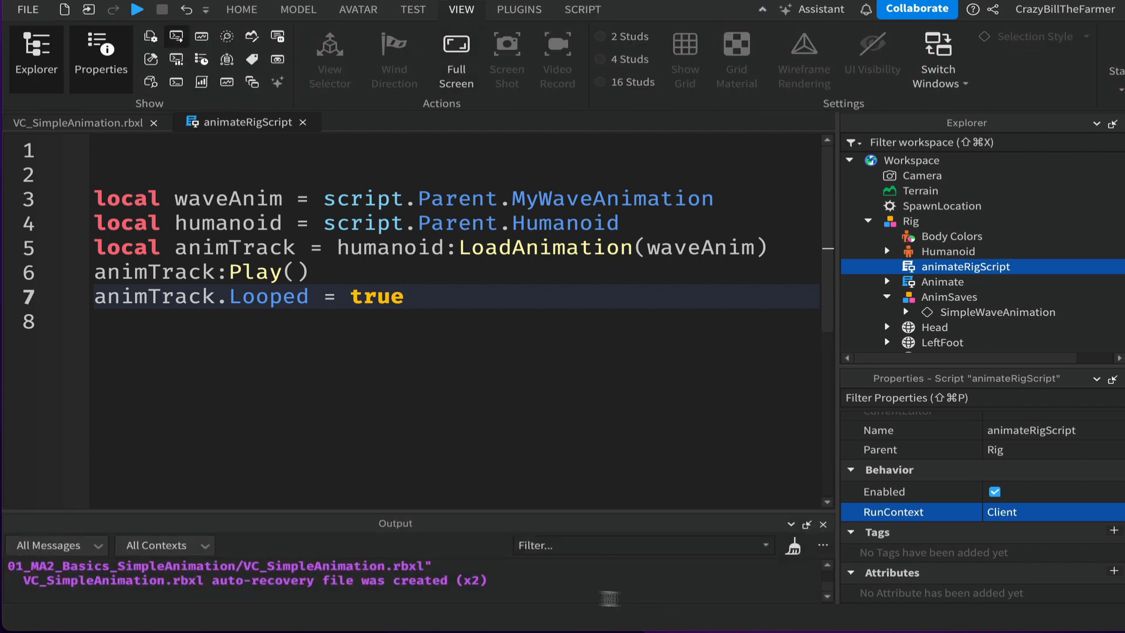
pyautogui.click(793, 547)
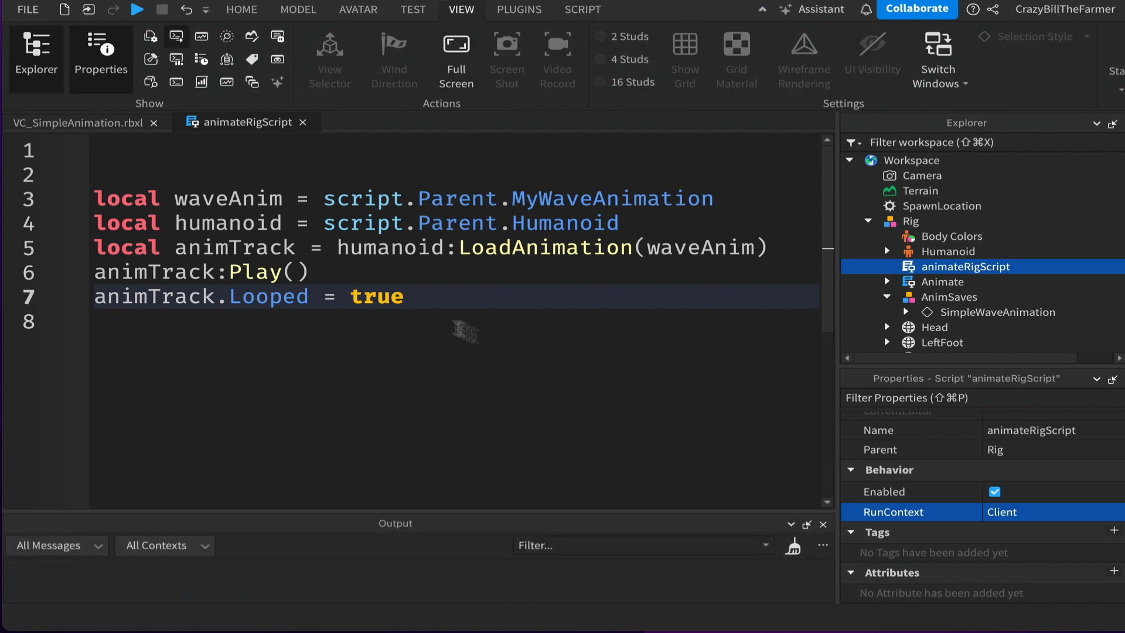
pyautogui.click(35, 12)
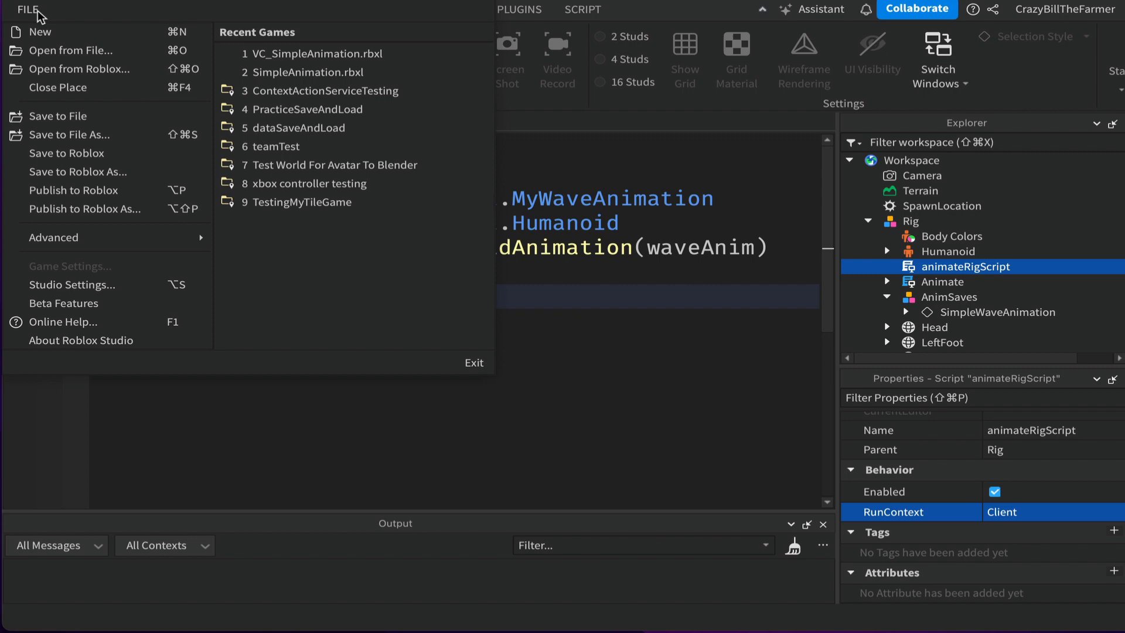
pyautogui.click(41, 116)
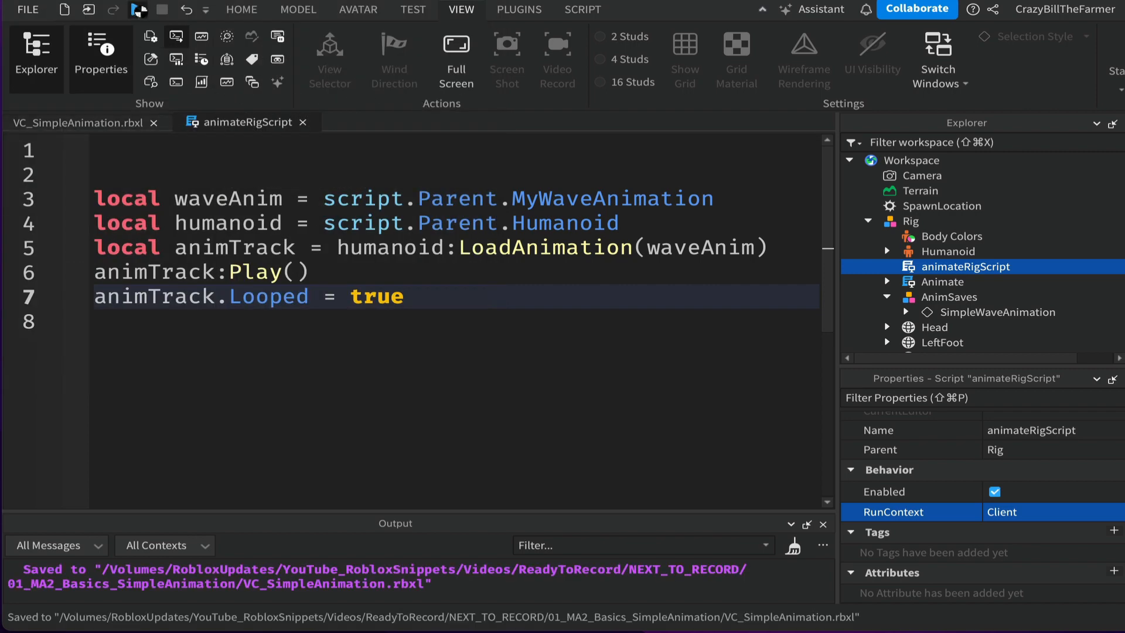
# - Playtest the game and walk the avatar around near the rig to watch its looping wave
pyautogui.click(139, 10)
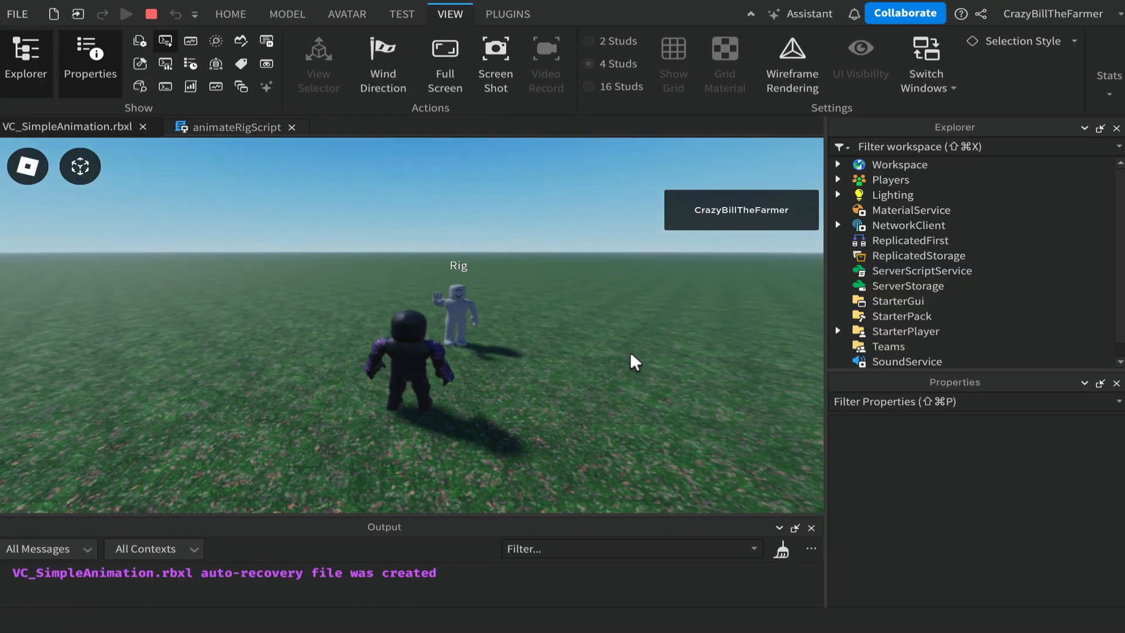
pyautogui.press('w')
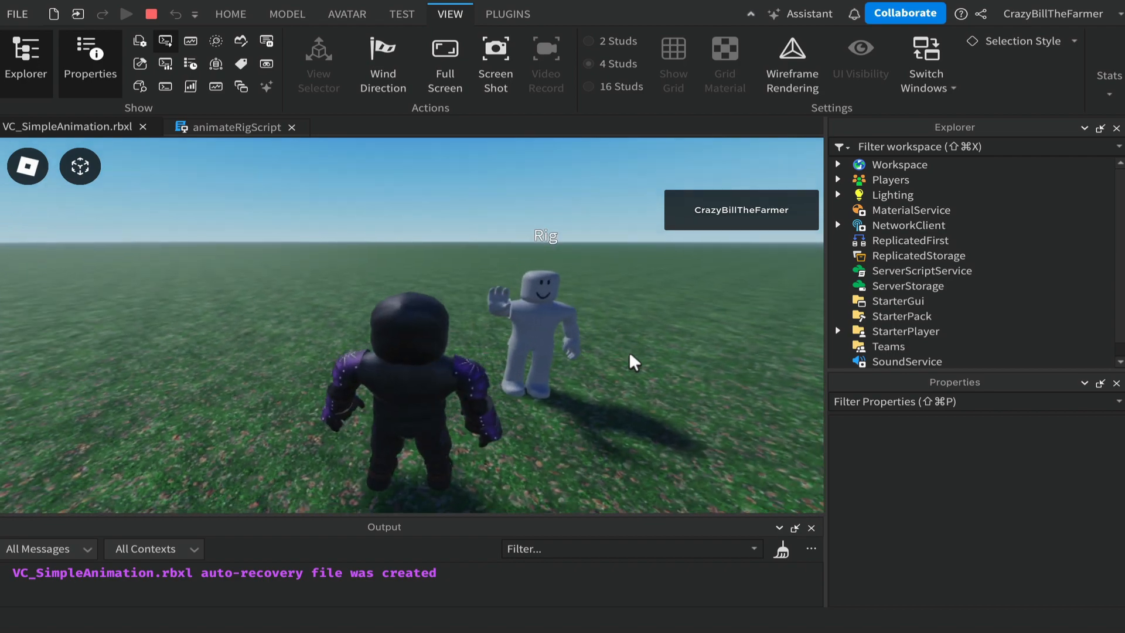
pyautogui.moveTo(630, 355); pyautogui.dragTo(630, 356, button='right')
pyautogui.press('s')
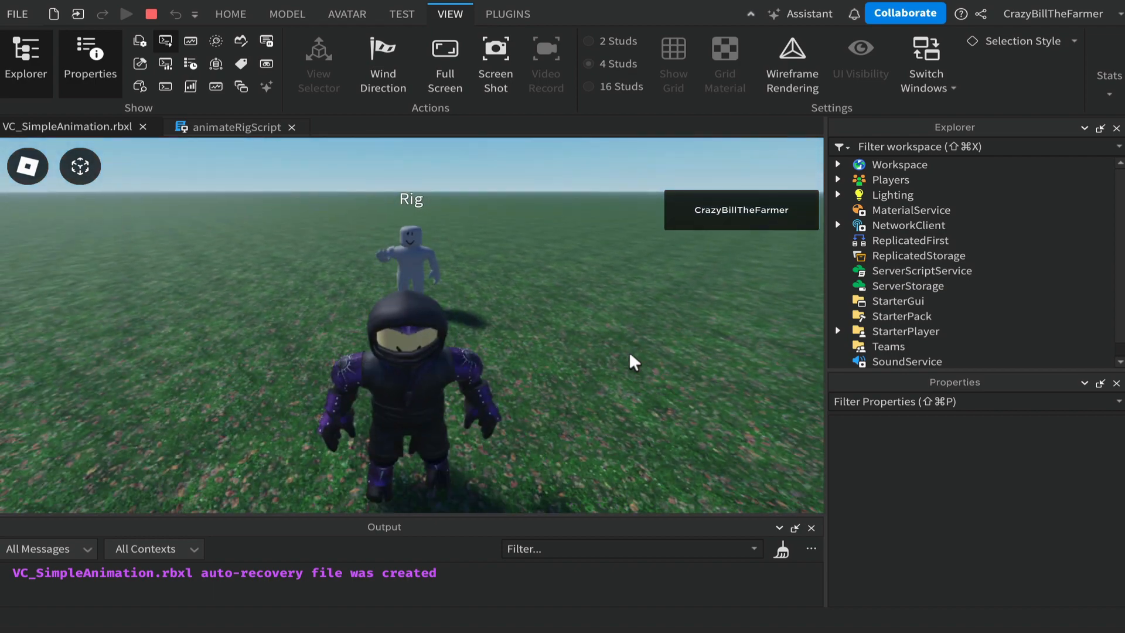
pyautogui.press('w')
pyautogui.press('s')
pyautogui.moveTo(629, 355); pyautogui.dragTo(630, 354, button='right')
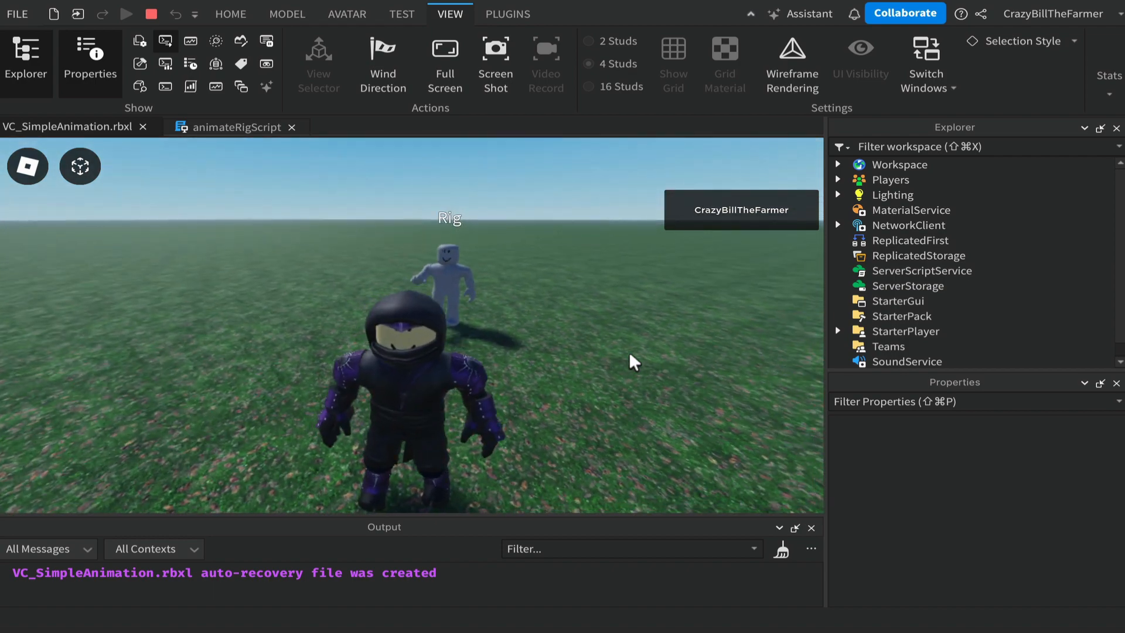
pyautogui.press('a')
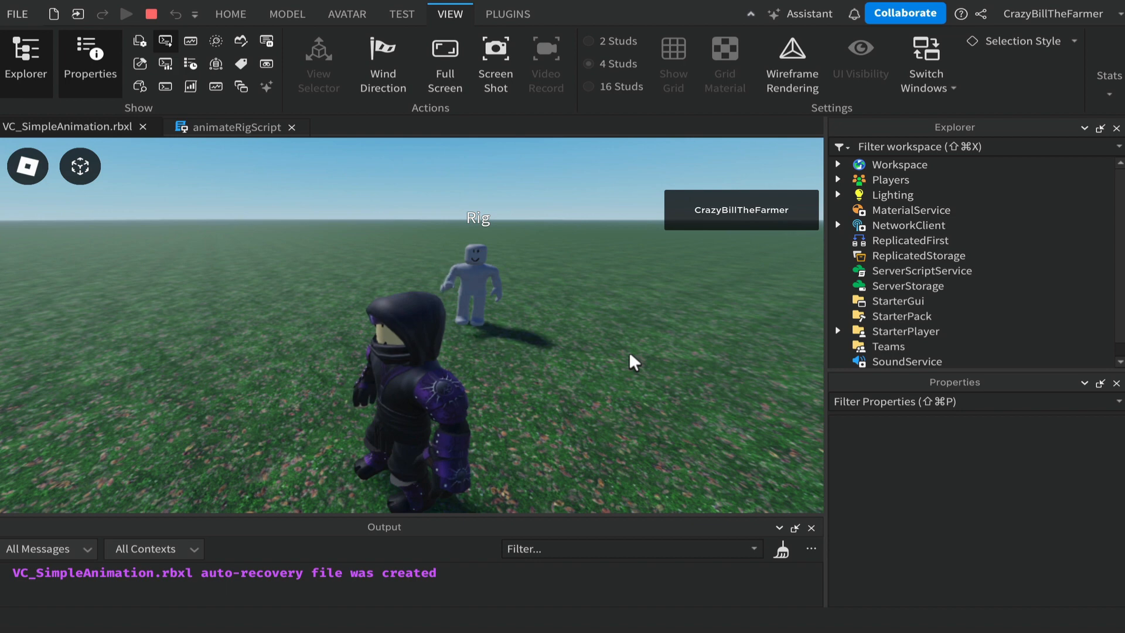
pyautogui.moveTo(630, 354); pyautogui.dragTo(629, 354, button='right')
pyautogui.press('s')
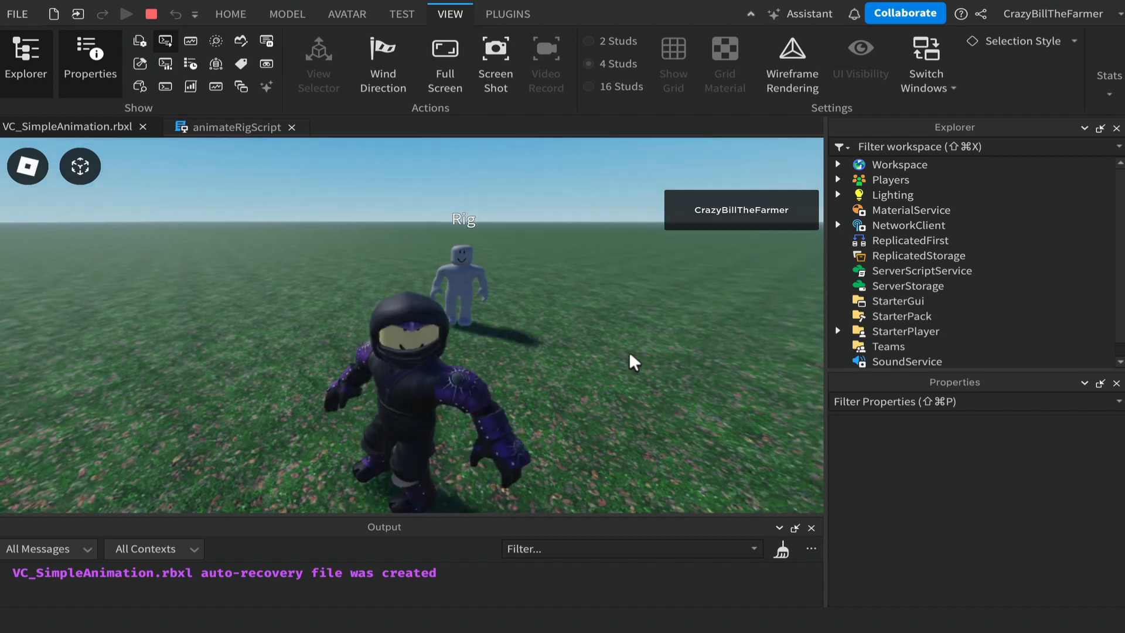
pyautogui.press('a')
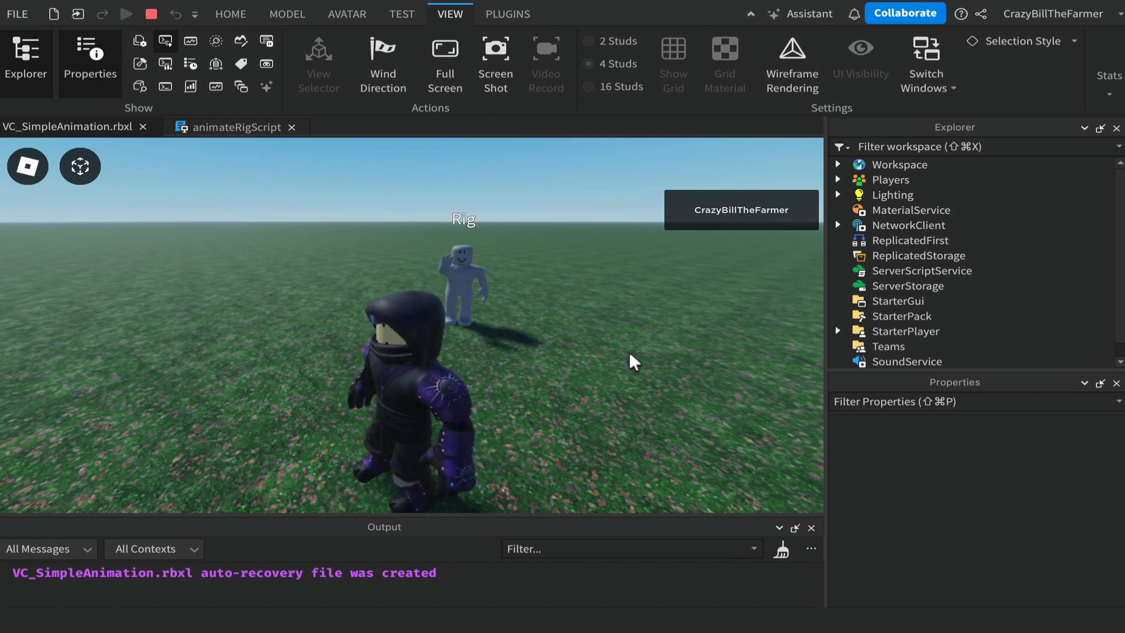